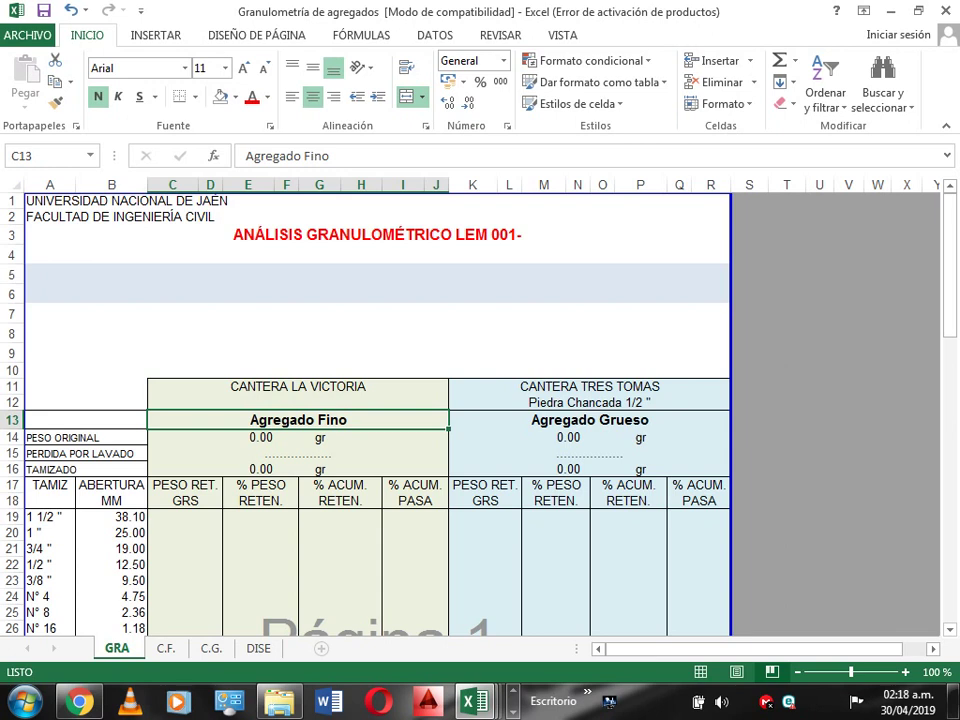
# Examine the fine aggregate's original, washing-loss and sieved weight cells, plus the first rows of its retained-weight column
pyautogui.click(173, 437)
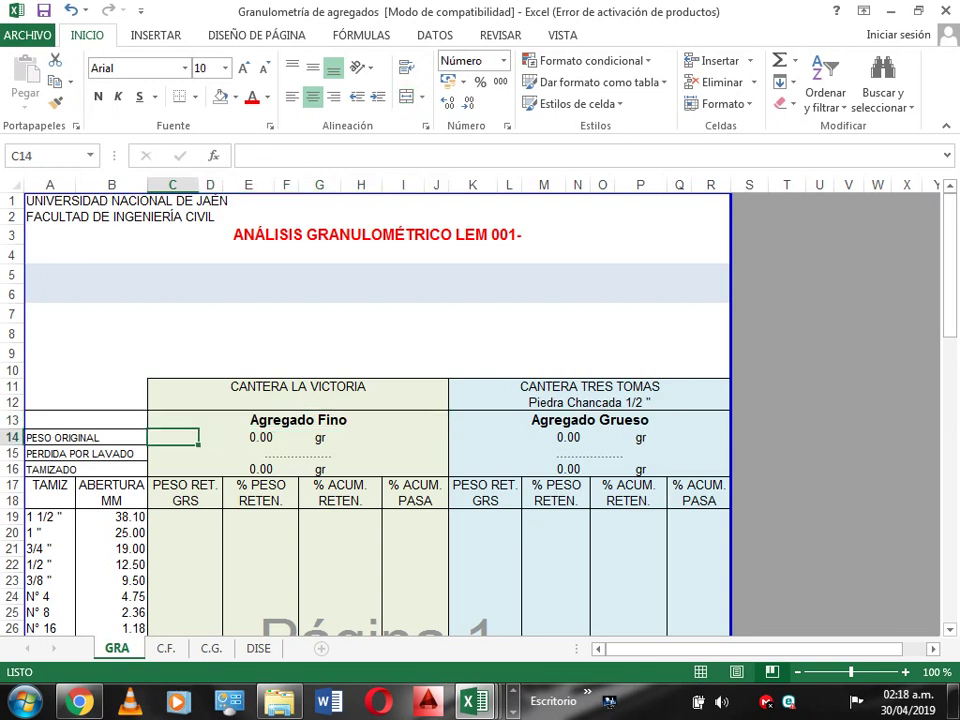
pyautogui.press('Right')
pyautogui.press('Right')
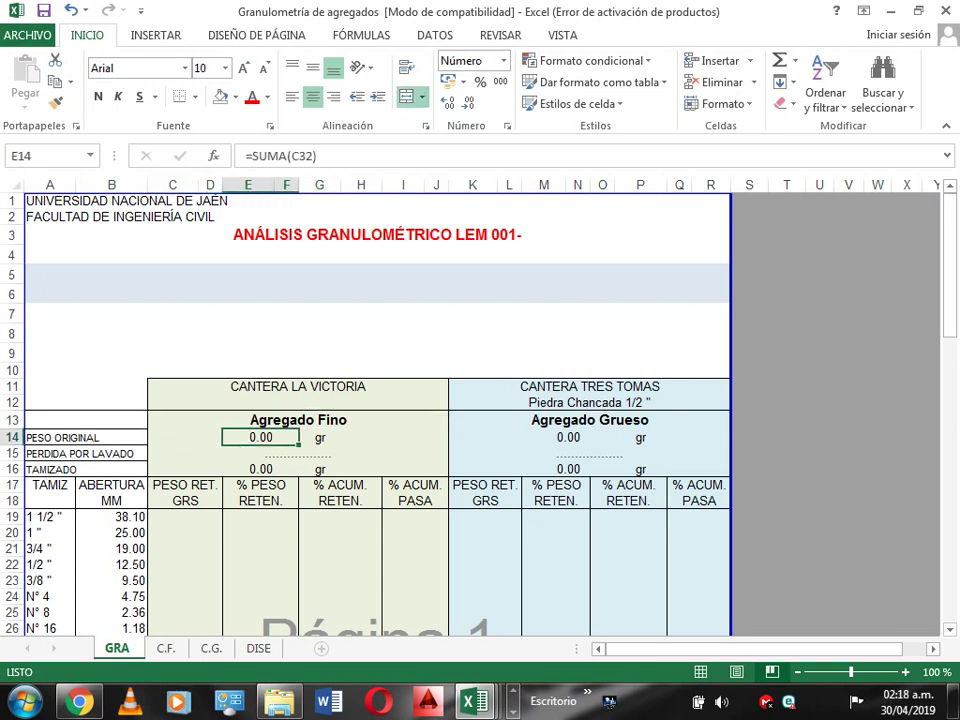
pyautogui.press('Left')
pyautogui.press('Left')
pyautogui.press('Right')
pyautogui.press('Right')
pyautogui.press('Down')
pyautogui.press('Up')
pyautogui.press('Down')
pyautogui.press('Down')
pyautogui.press('Down')
pyautogui.press('Down')
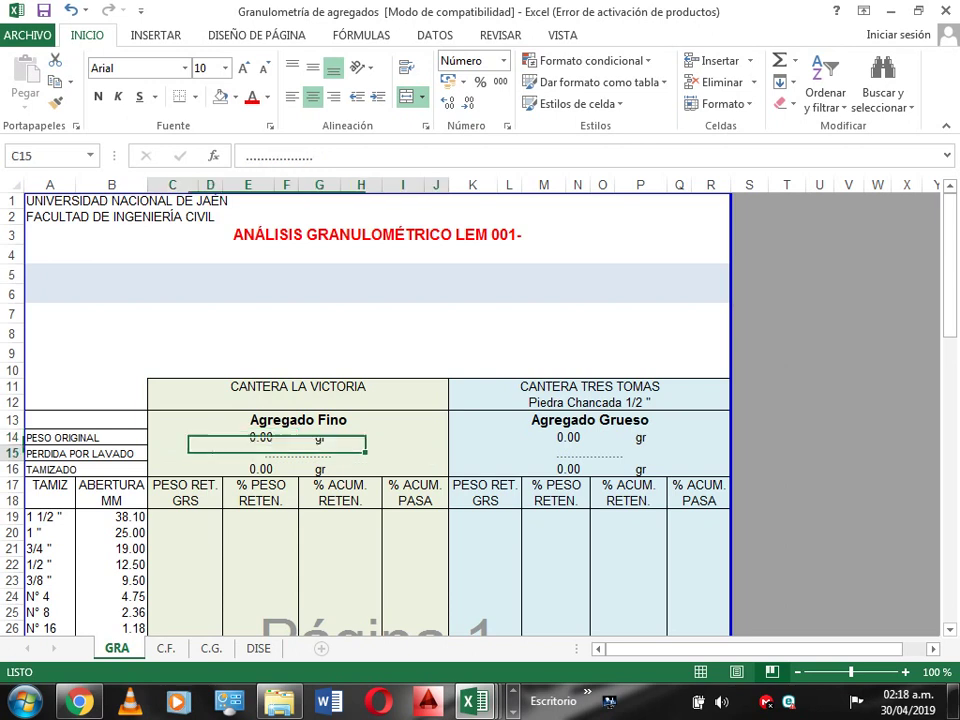
pyautogui.press('Down')
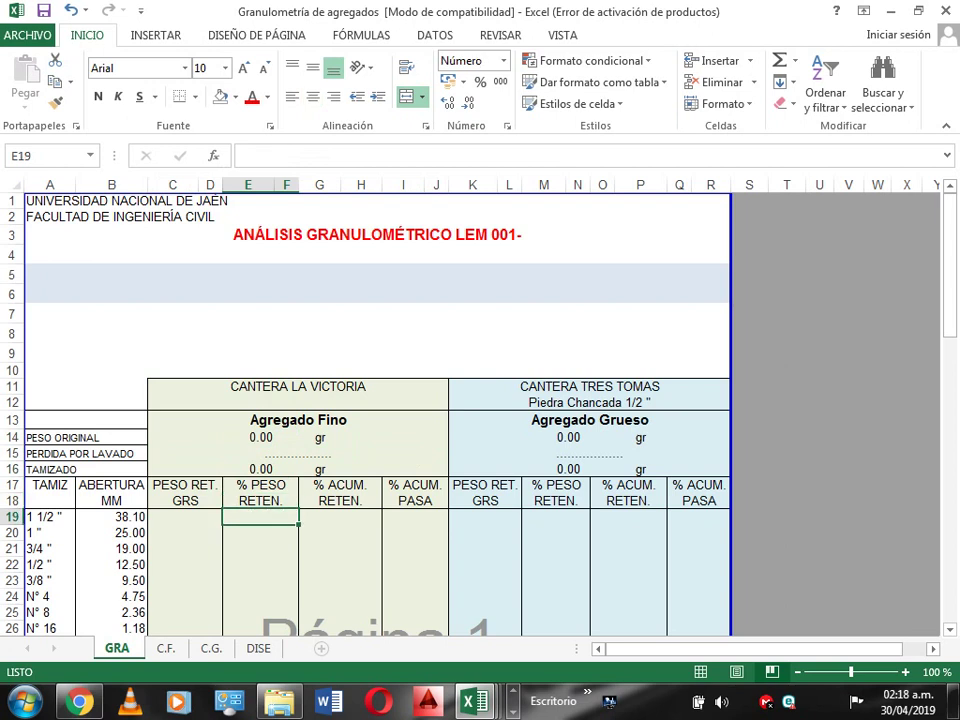
pyautogui.press('Left')
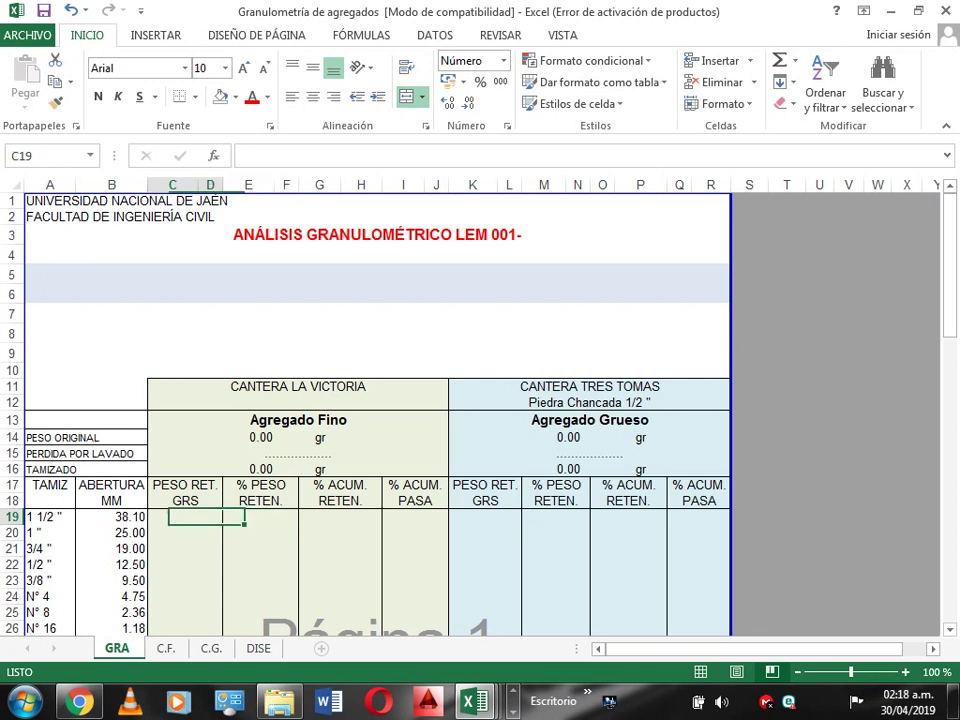
pyautogui.press('Down')
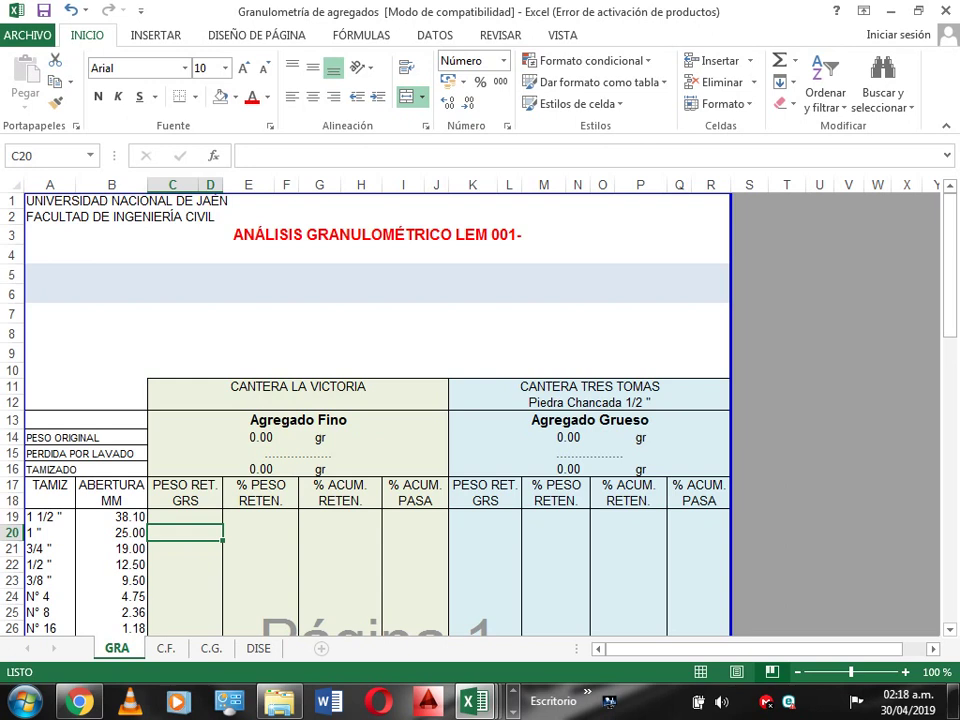
pyautogui.click(185, 564)
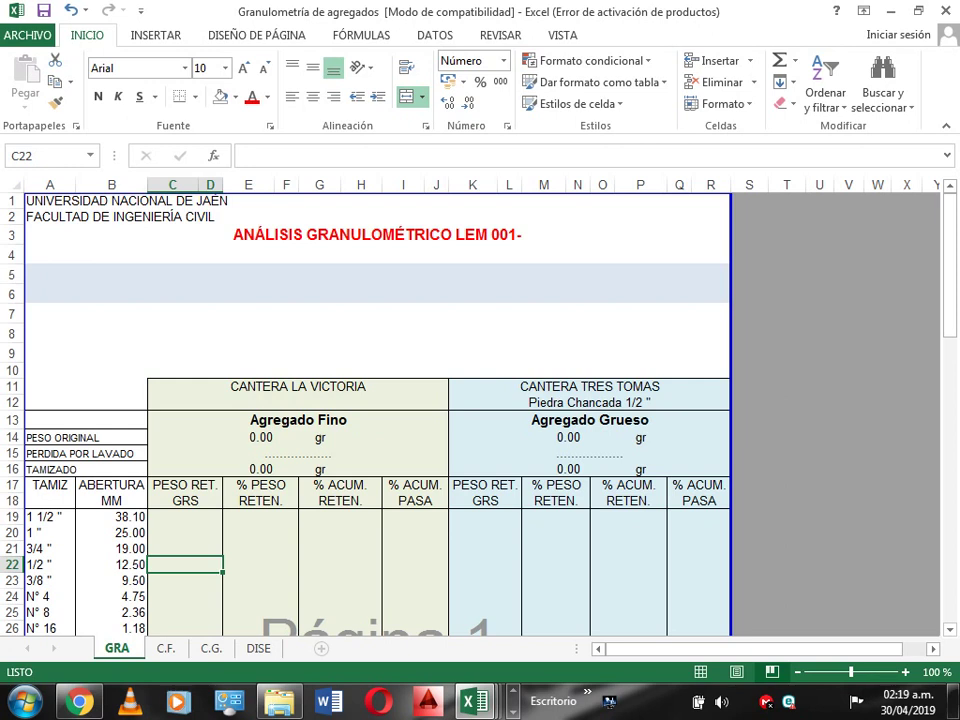
pyautogui.click(185, 548)
pyautogui.write('0')
pyautogui.press('Return')
pyautogui.click(185, 548)
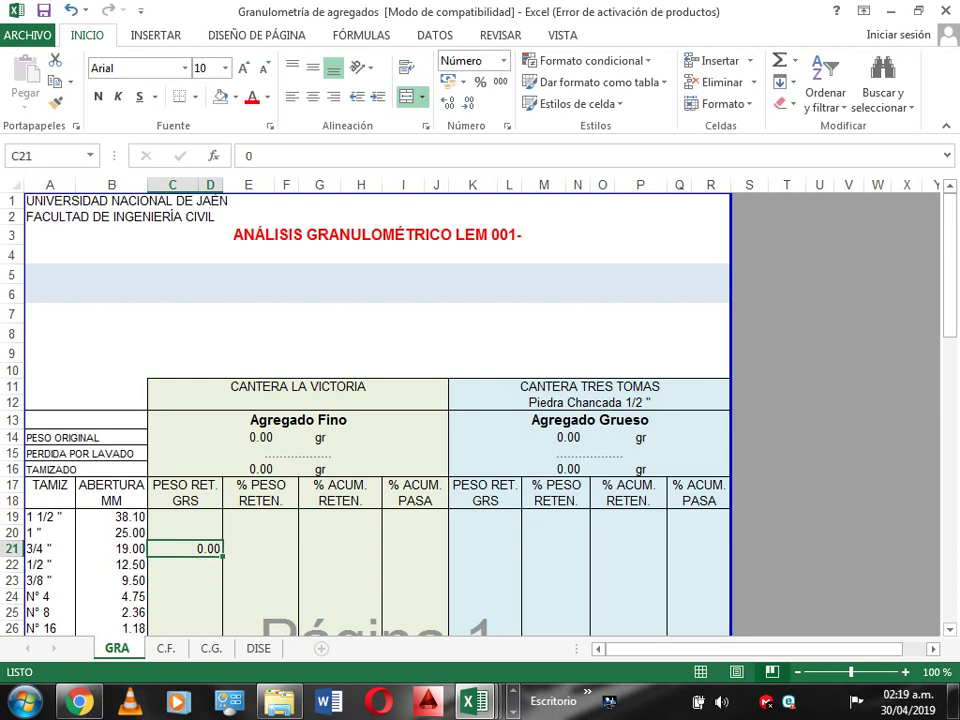
pyautogui.press('Delete')
# Look through the fine aggregate's retained-weight rows, from the 1/2" sieve down past the SUMATORIA row
pyautogui.press('Down')
pyautogui.press('Down')
pyautogui.press('Down')
pyautogui.press('Down')
pyautogui.press('Down')
pyautogui.press('Down')
pyautogui.press('Down')
pyautogui.press('Down')
pyautogui.press('Down')
pyautogui.press('Down')
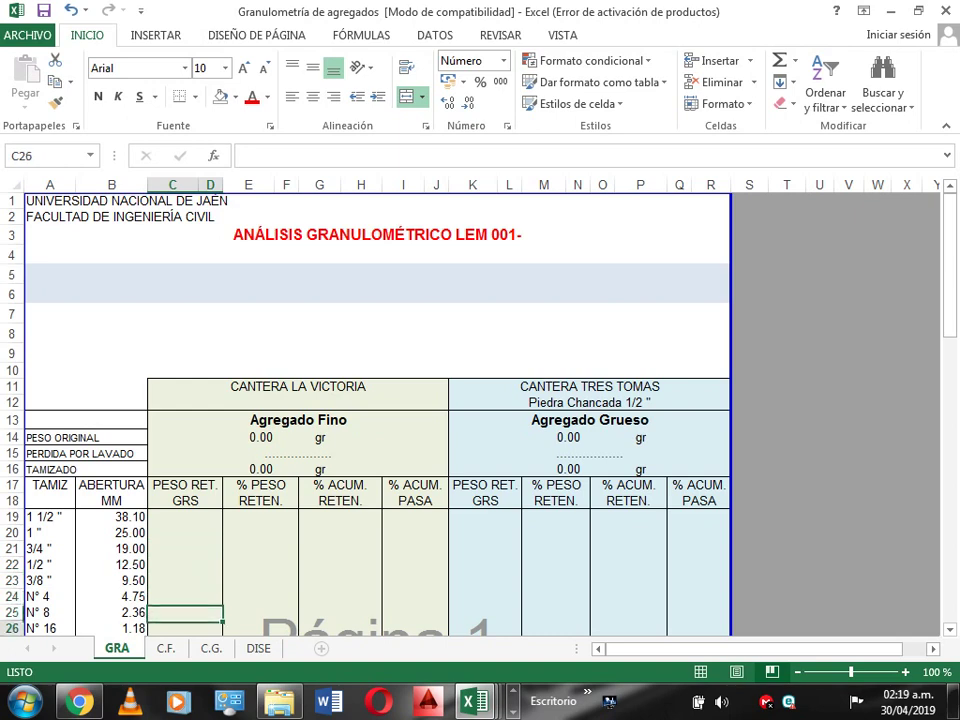
pyautogui.press('Down')
pyautogui.press('Down')
pyautogui.press('Down')
pyautogui.press('Up')
pyautogui.press('Up')
pyautogui.press('Up')
pyautogui.press('Up')
pyautogui.press('Up')
pyautogui.press('Up')
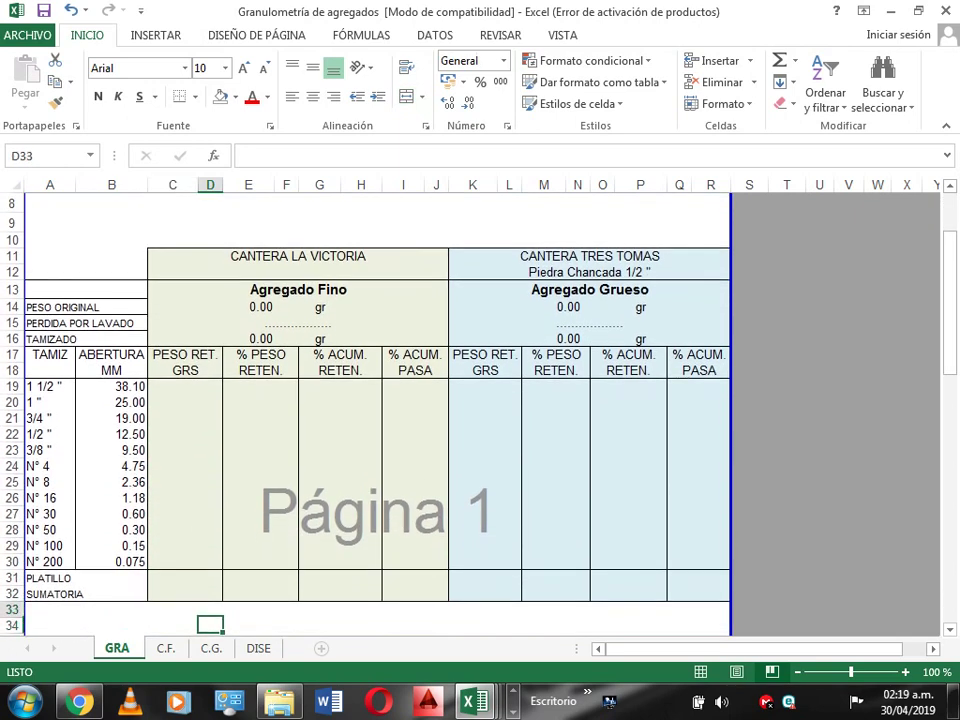
pyautogui.press('Up')
pyautogui.press('Up')
pyautogui.press('Up')
pyautogui.press('Up')
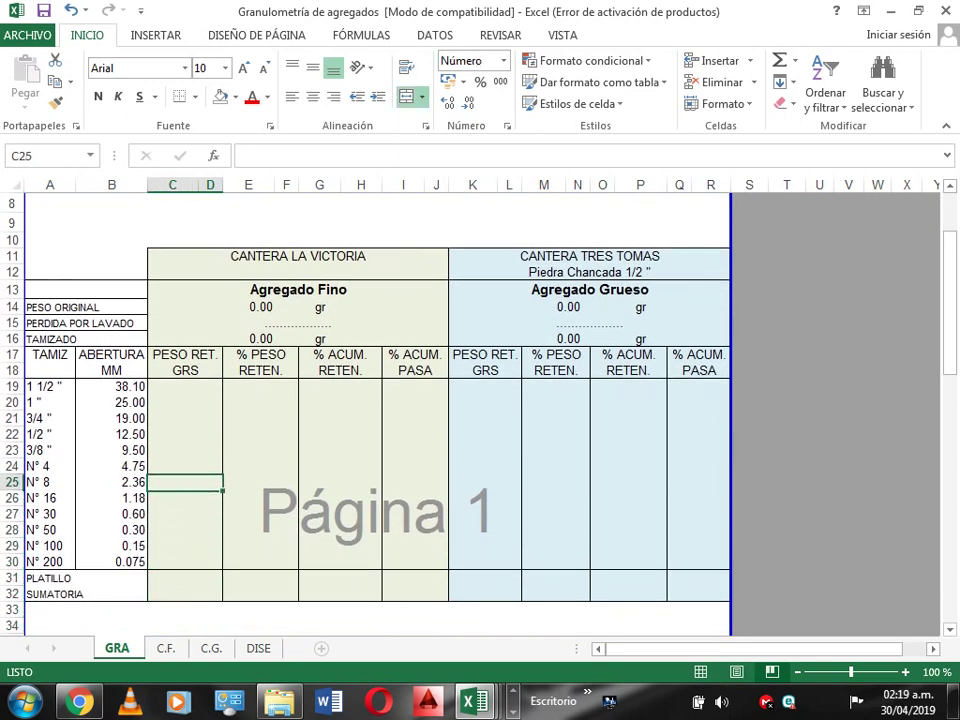
# Enter 0 as the fine aggregate's retained weight for the 3/8" sieve in C23
pyautogui.press('Up')
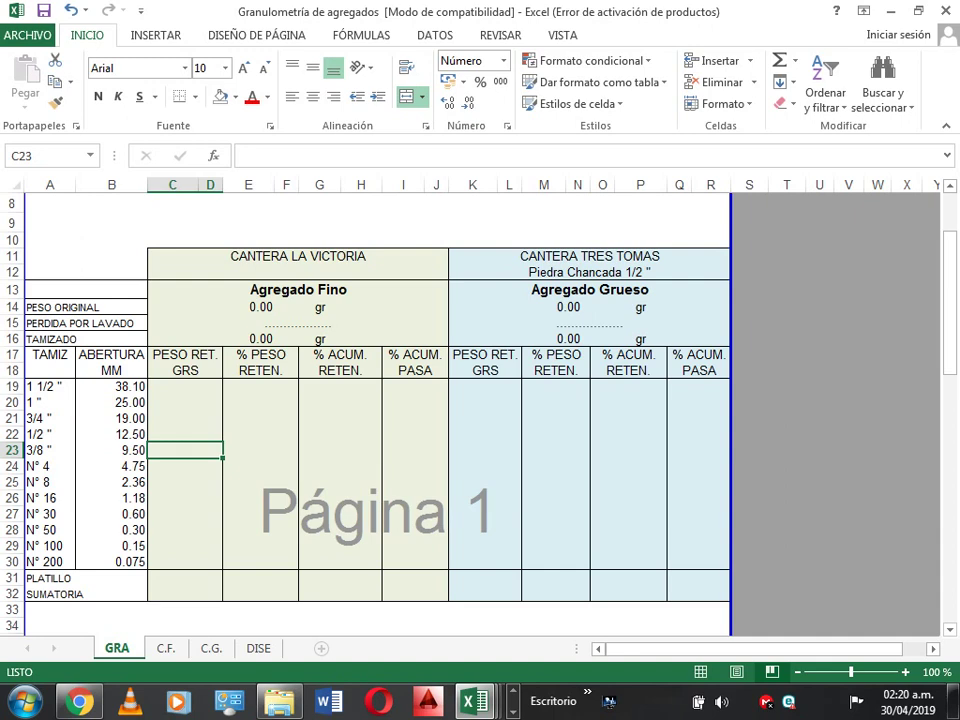
pyautogui.press('Down')
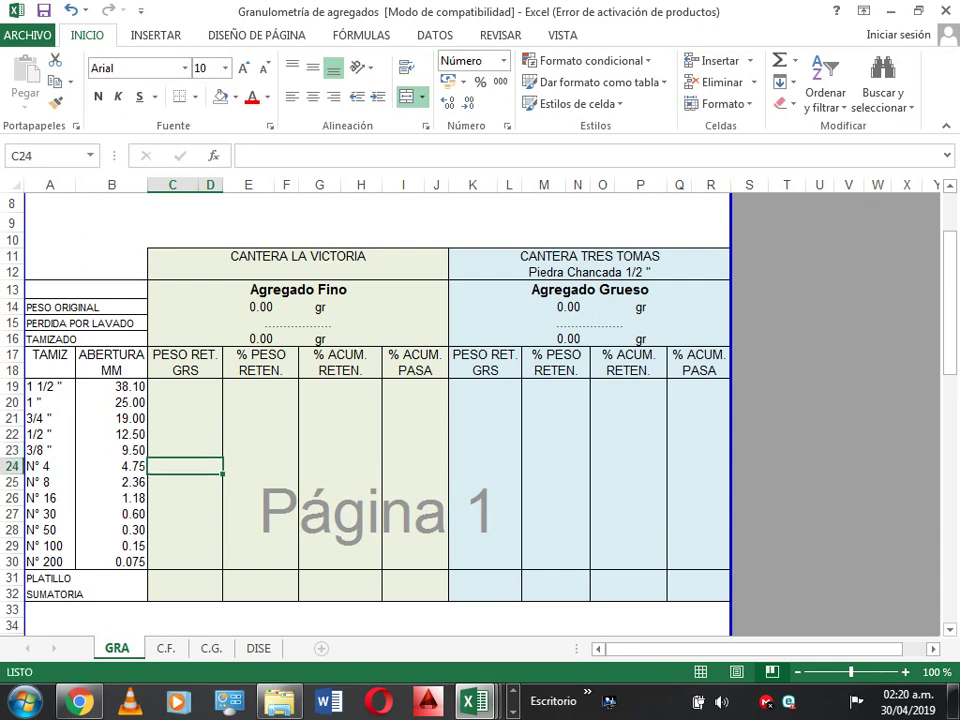
pyautogui.press('Up')
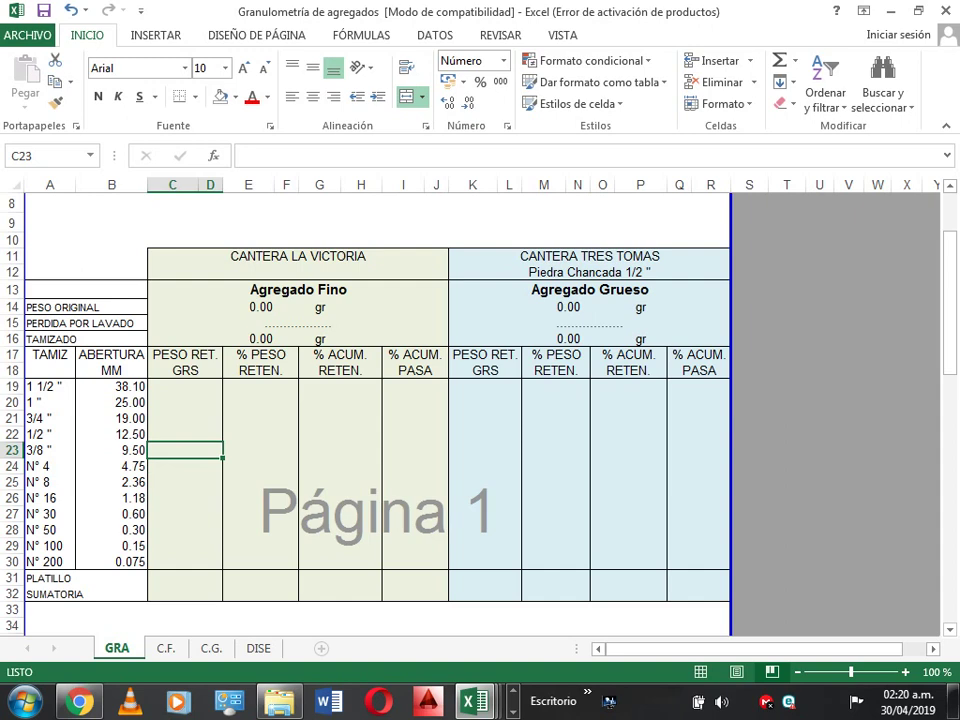
pyautogui.write('0')
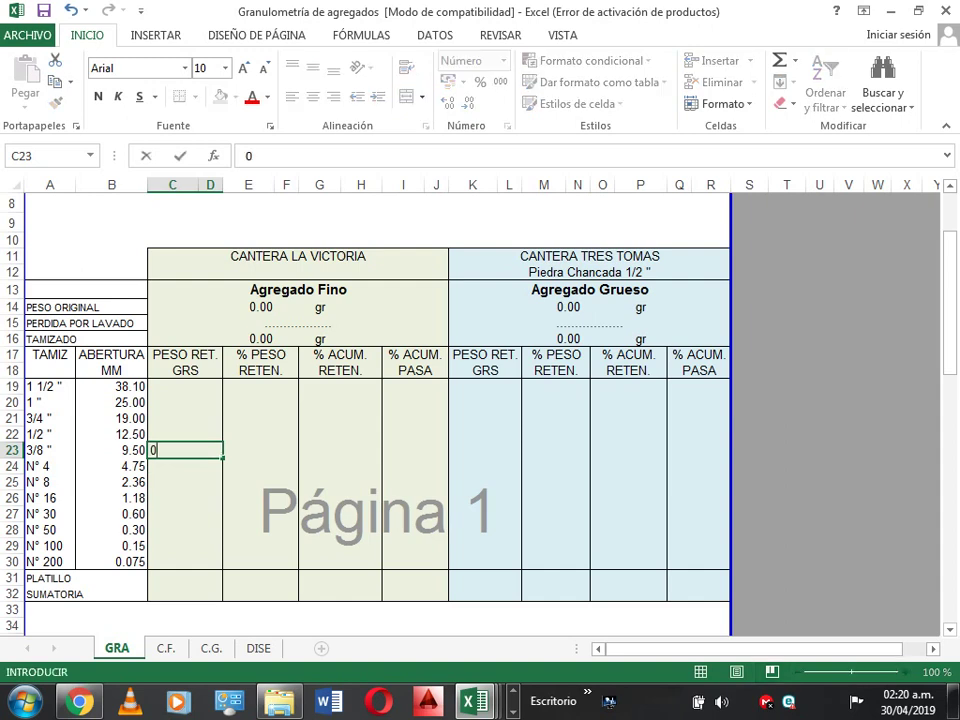
pyautogui.press('Return')
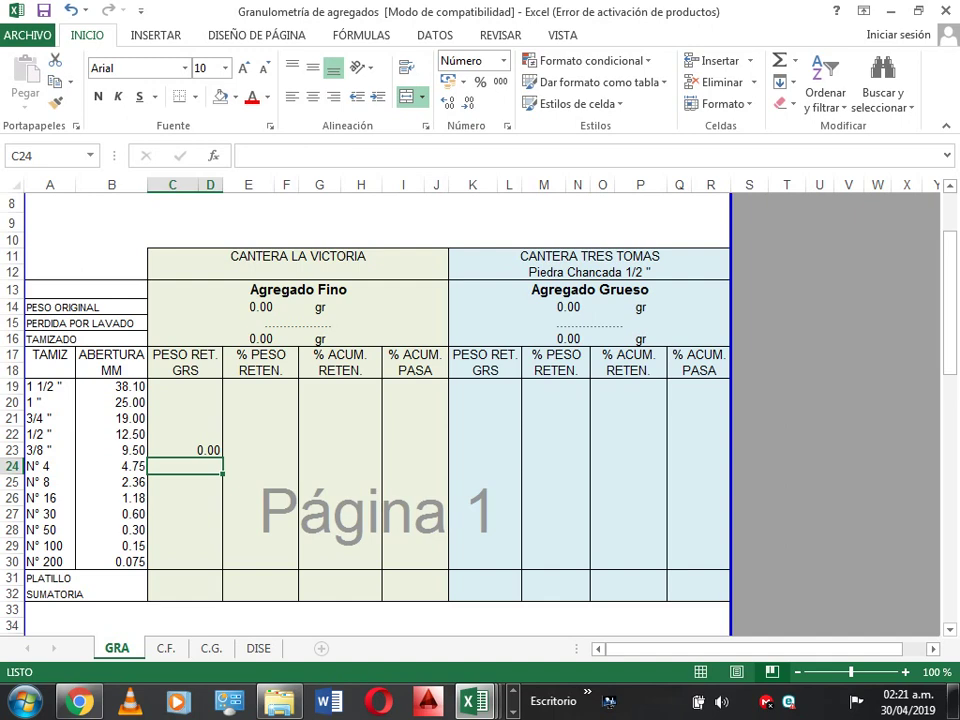
# Enter the fine aggregate's retained weights 234, 100 and 80 for sieves N° 4, N° 8 and N° 16
pyautogui.write('234')
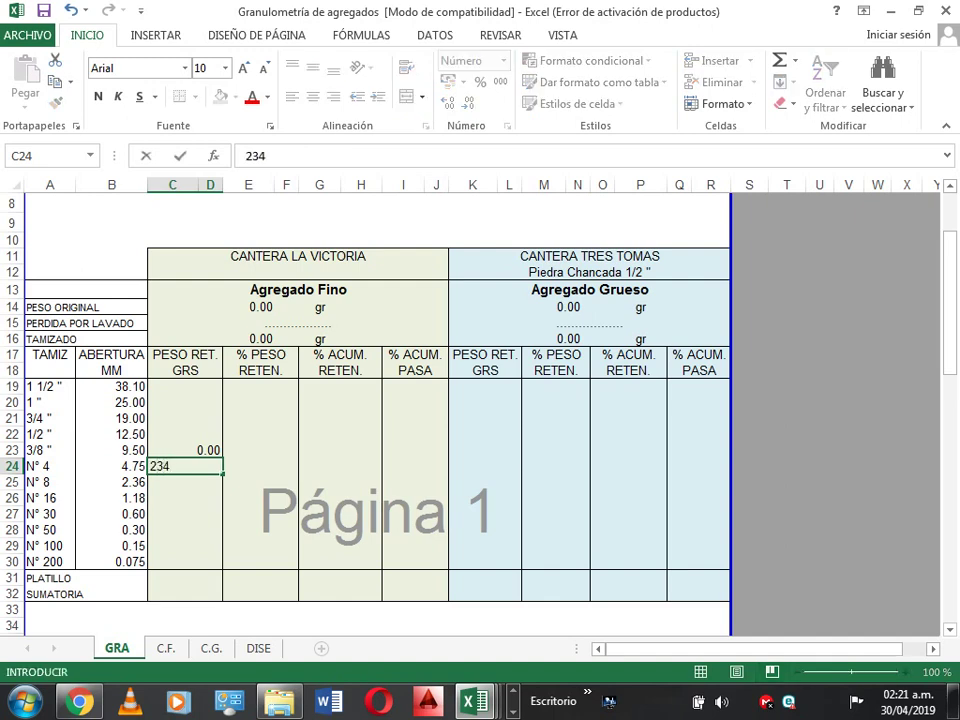
pyautogui.hotkey('ctrl', 'Return')
pyautogui.click(185, 482)
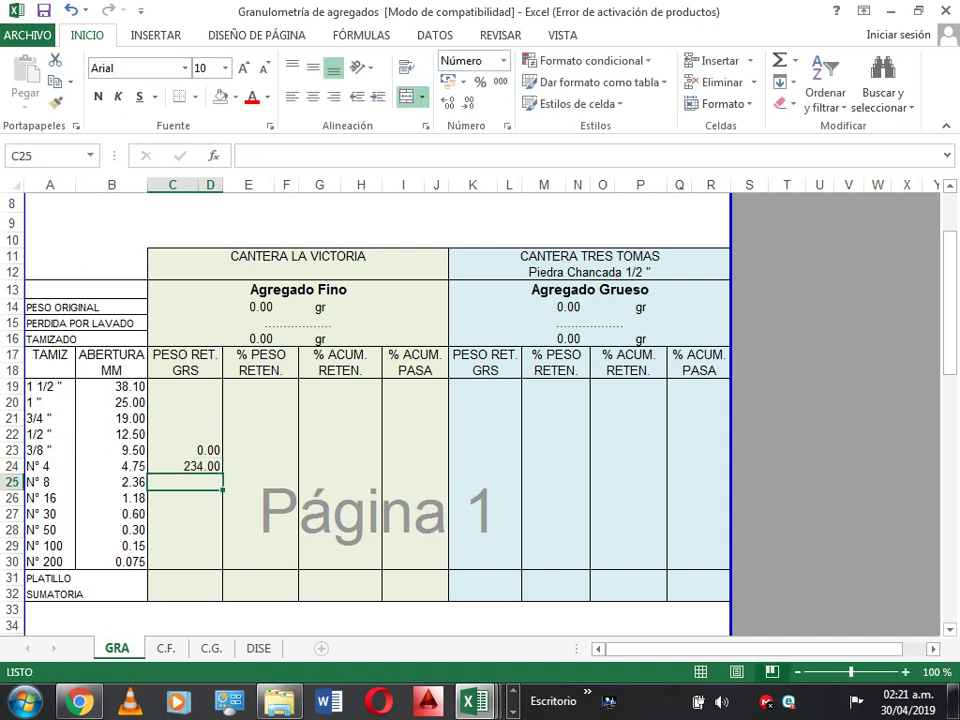
pyautogui.write('100')
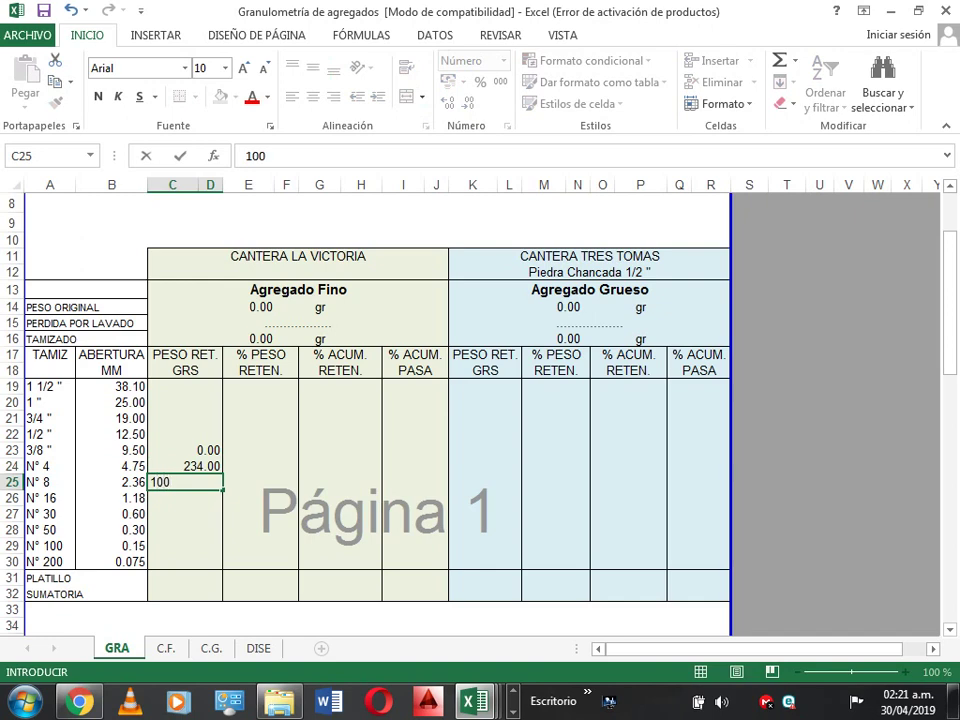
pyautogui.press('Return')
pyautogui.write('6')
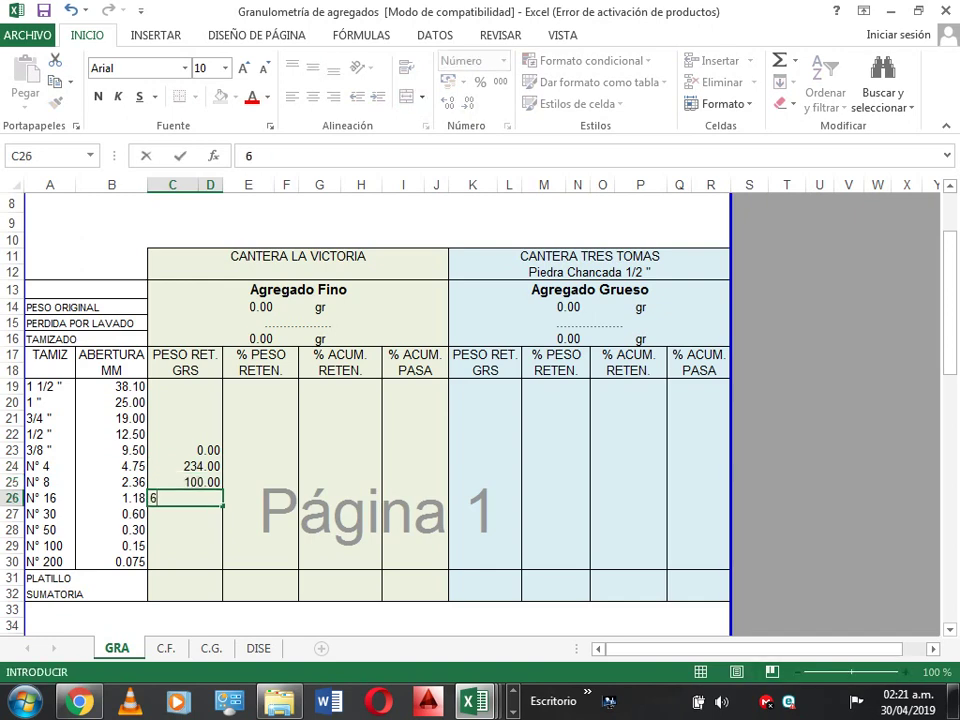
pyautogui.press('BackSpace')
pyautogui.write('80')
pyautogui.press('Return')
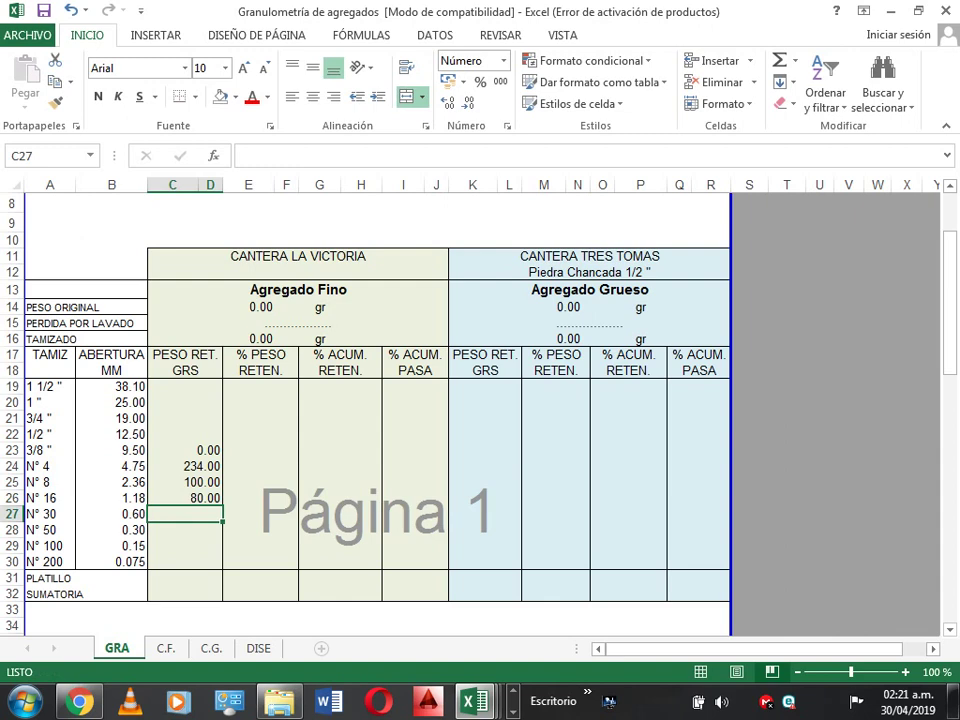
# Enter the fine aggregate's retained weights 45, 20, 18 and 3 for sieves N° 30, N° 50, N° 100 and N° 200
pyautogui.write('45')
pyautogui.press('Return')
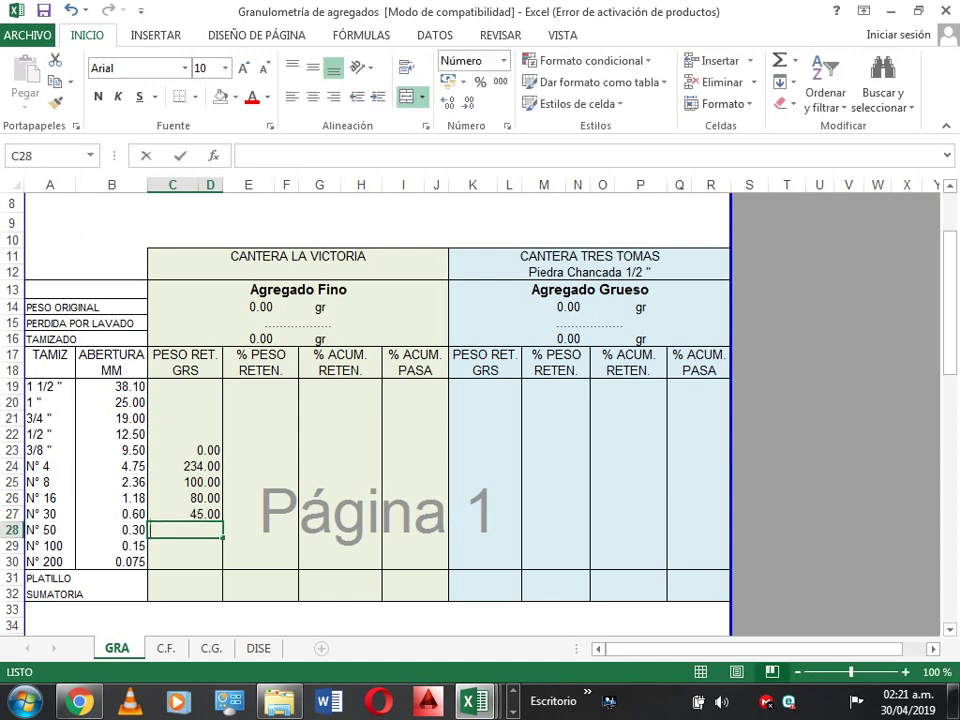
pyautogui.write('20')
pyautogui.press('Return')
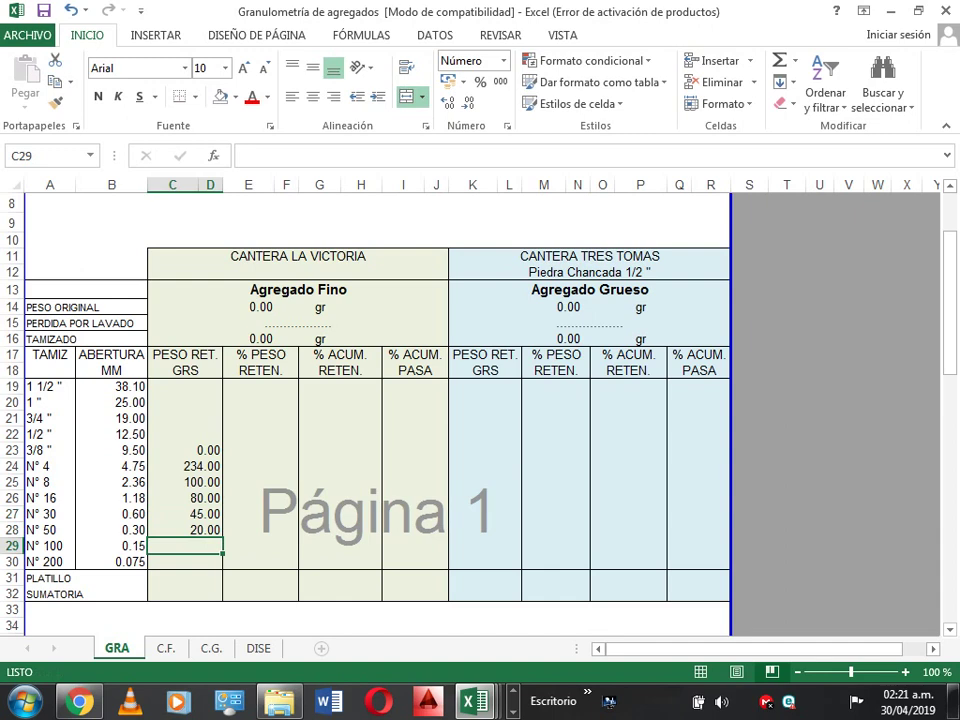
pyautogui.write('18')
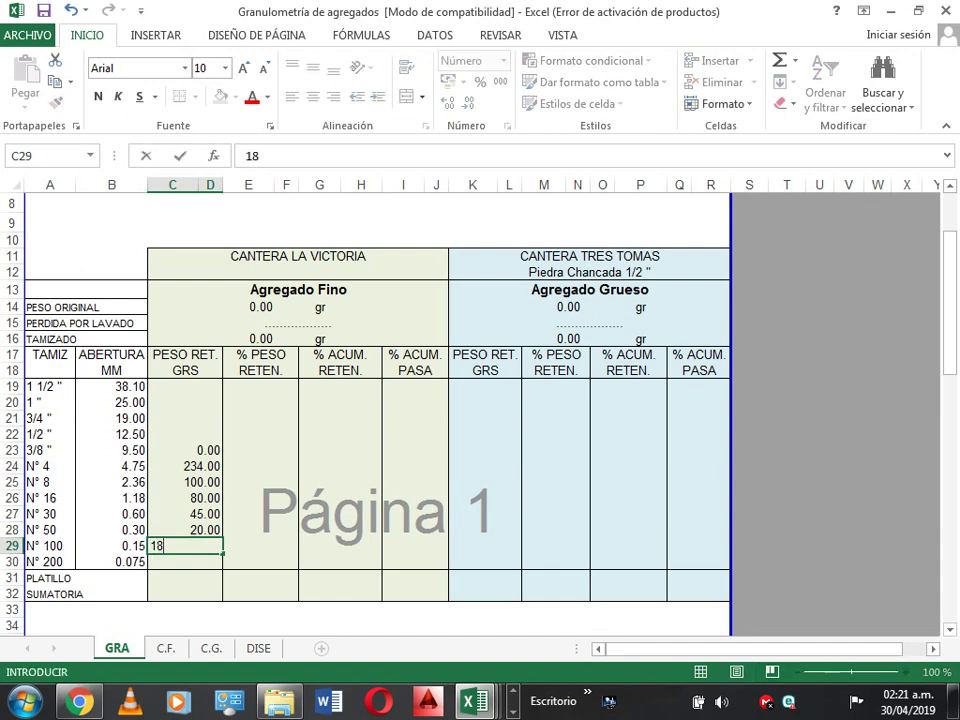
pyautogui.press('Return')
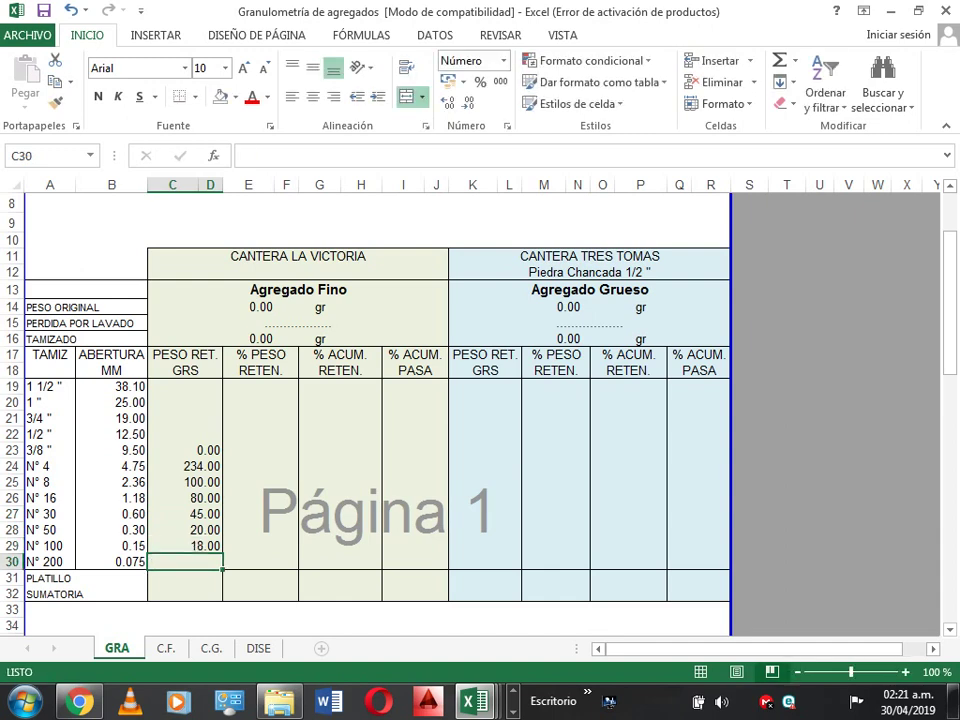
pyautogui.write('3')
pyautogui.press('Return')
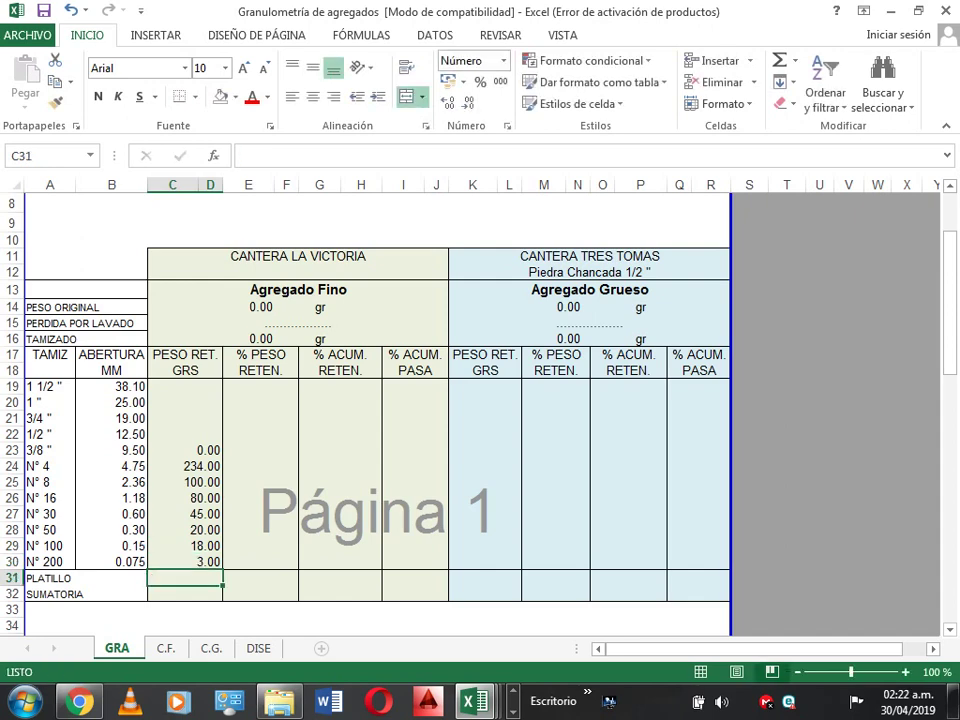
# Total the fine aggregate's retained weights in the SUMATORIA cell C32 with =SUMA(C23:D31)
pyautogui.press('Return')
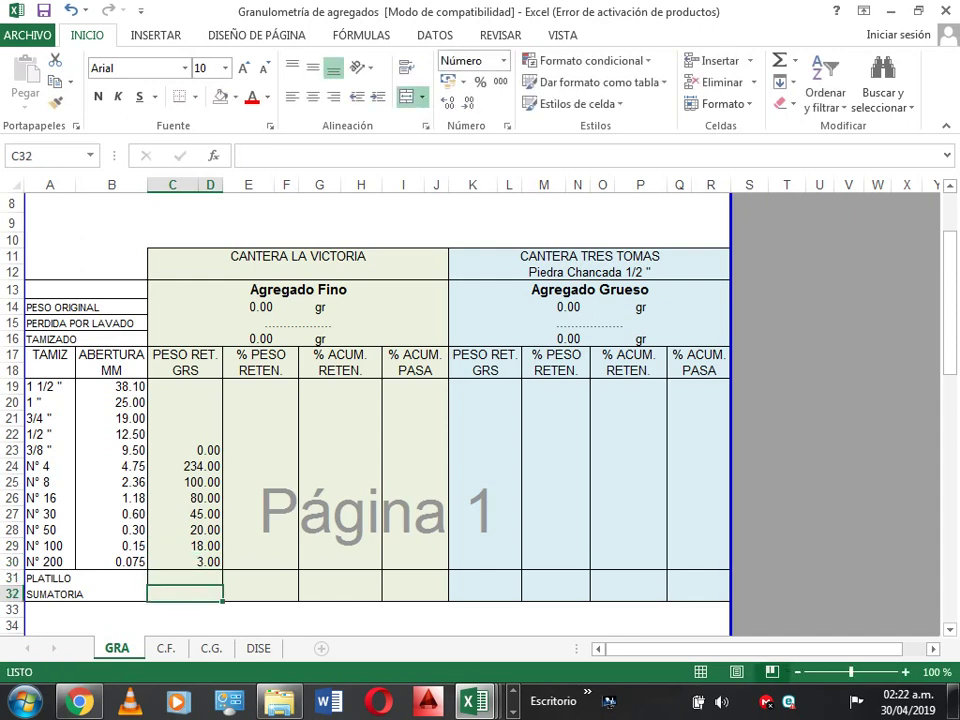
pyautogui.hotkey('alt', '=')
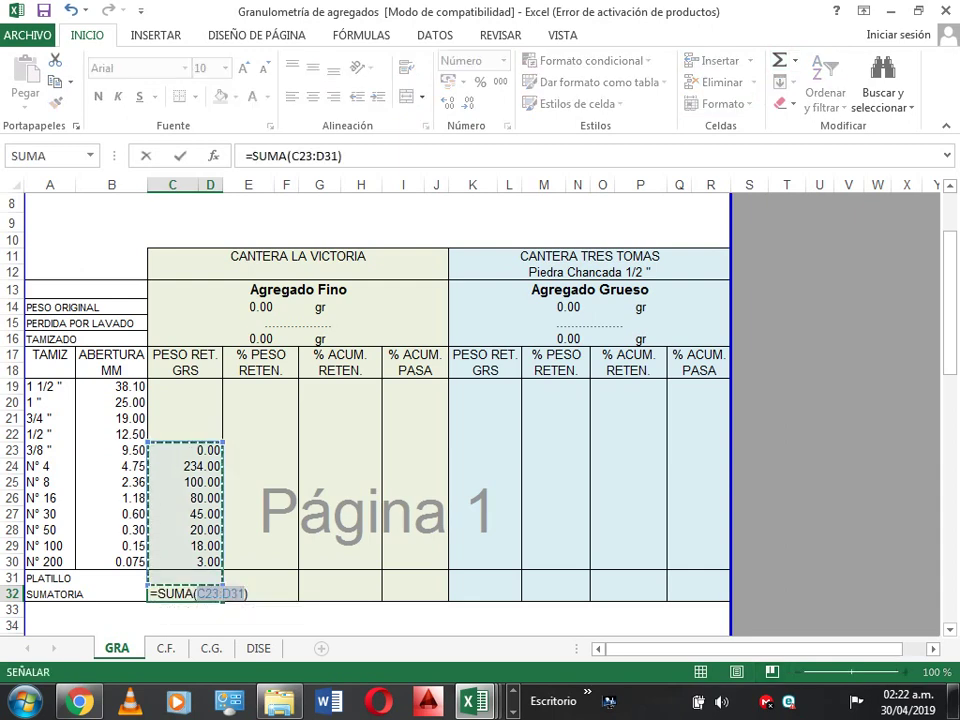
pyautogui.press('Return')
pyautogui.click(185, 593)
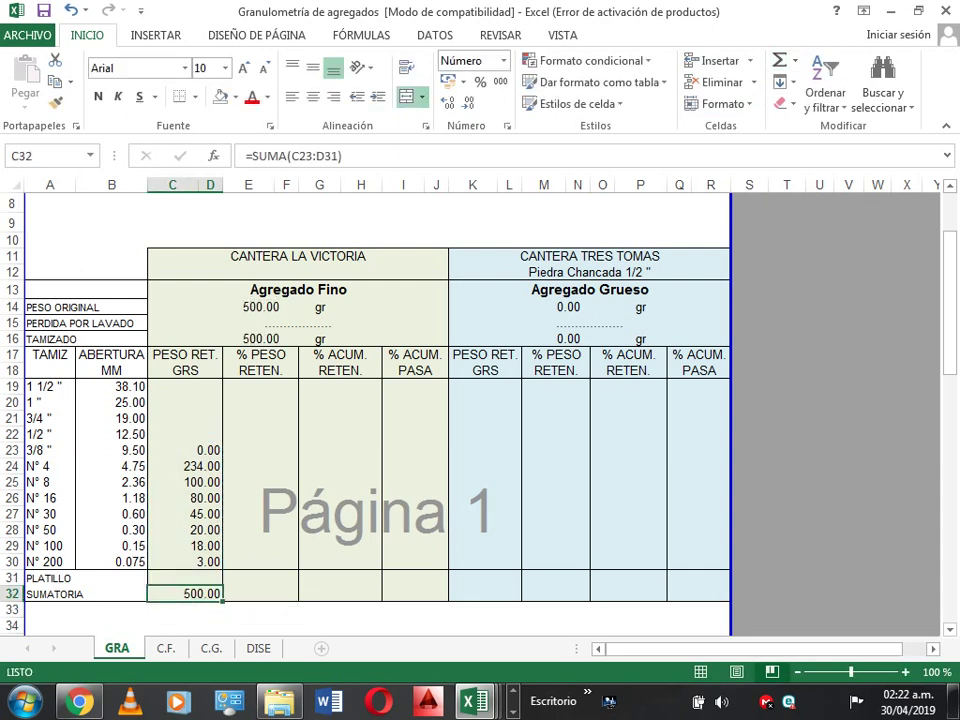
# Enter 0 as the fine aggregate's retained weight in the PLATILLO row
pyautogui.click(185, 577)
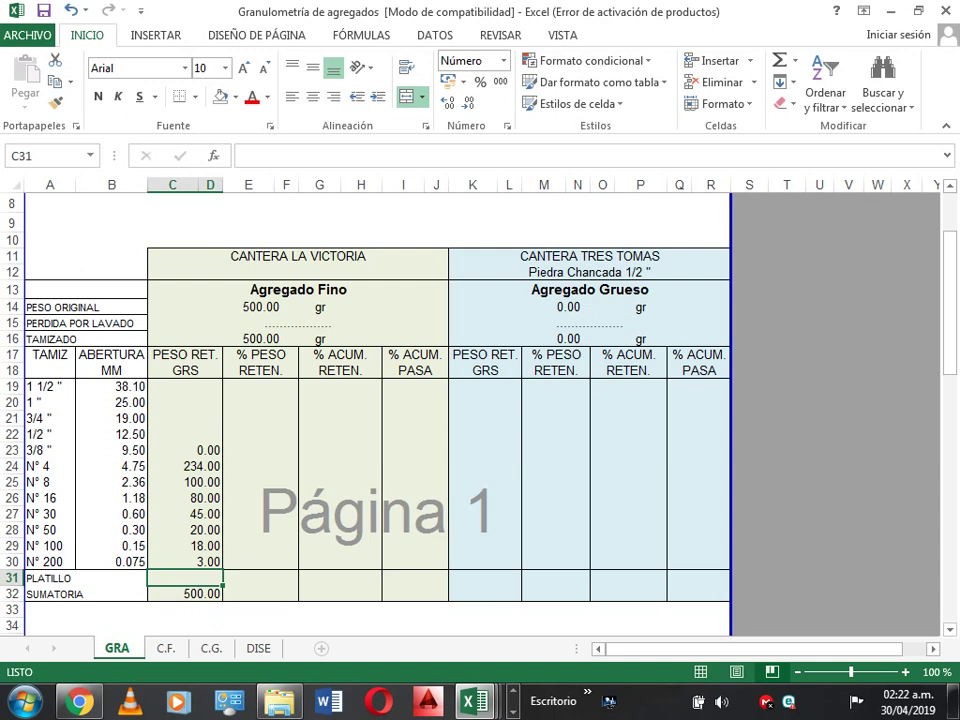
pyautogui.write('0')
pyautogui.press('Return')
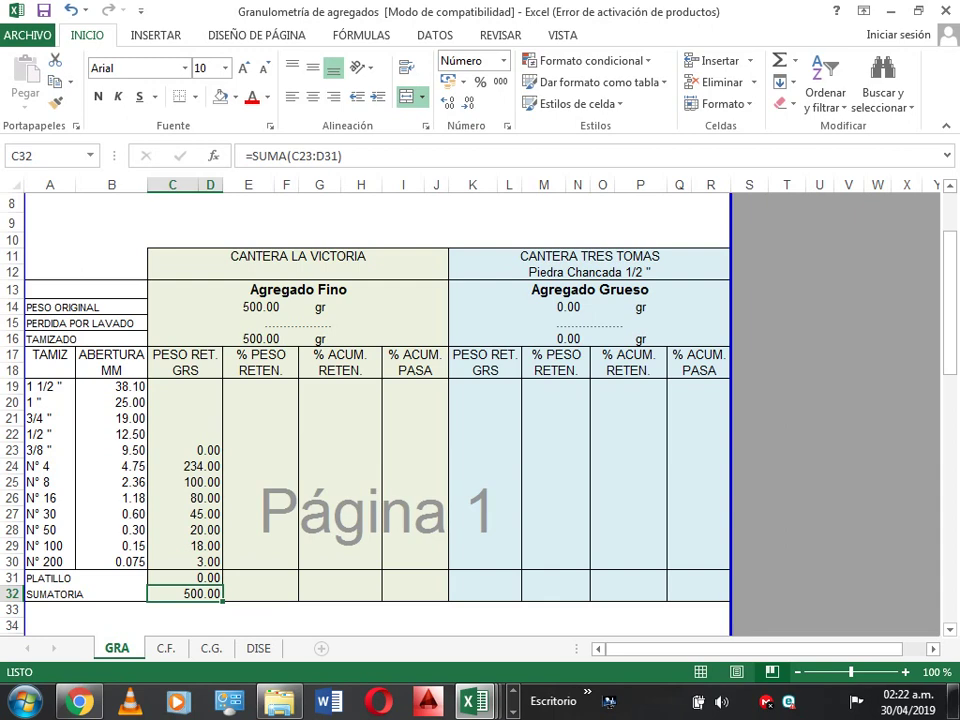
# Review the entered retained weights and the sieve sizes in the TAMIZ column from 1 1/2" to N° 4
pyautogui.press('Up')
pyautogui.press('Up')
pyautogui.press('Up')
pyautogui.press('Up')
pyautogui.press('Up')
pyautogui.press('Up')
pyautogui.press('Up')
pyautogui.press('Up')
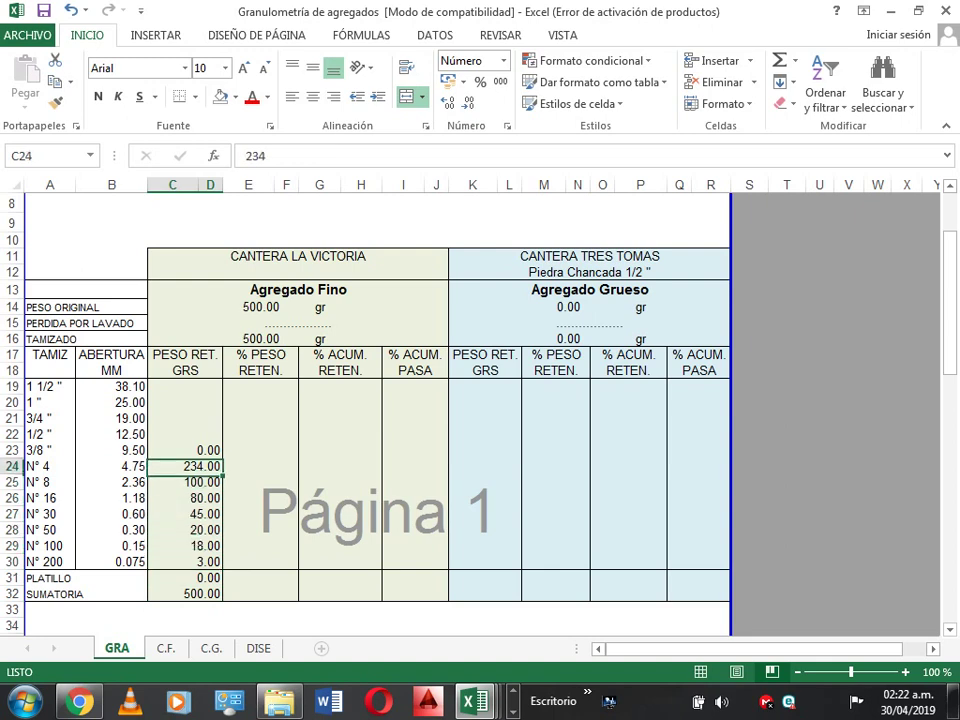
pyautogui.press('Up')
pyautogui.press('Left')
pyautogui.press('Up')
pyautogui.press('Left')
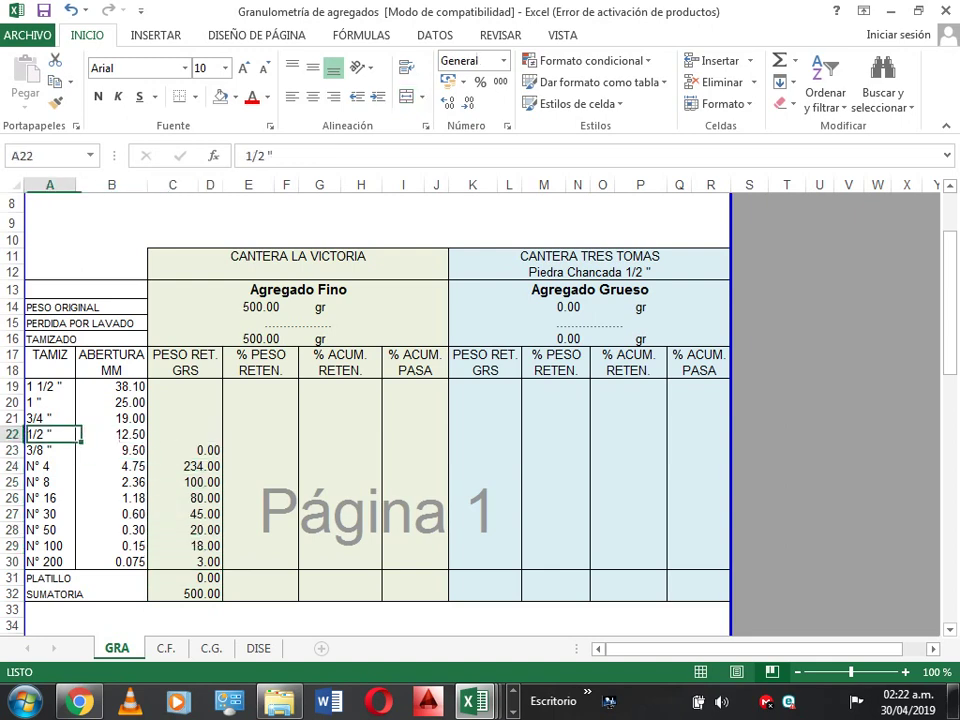
pyautogui.press('Up')
pyautogui.press('Up')
pyautogui.press('Up')
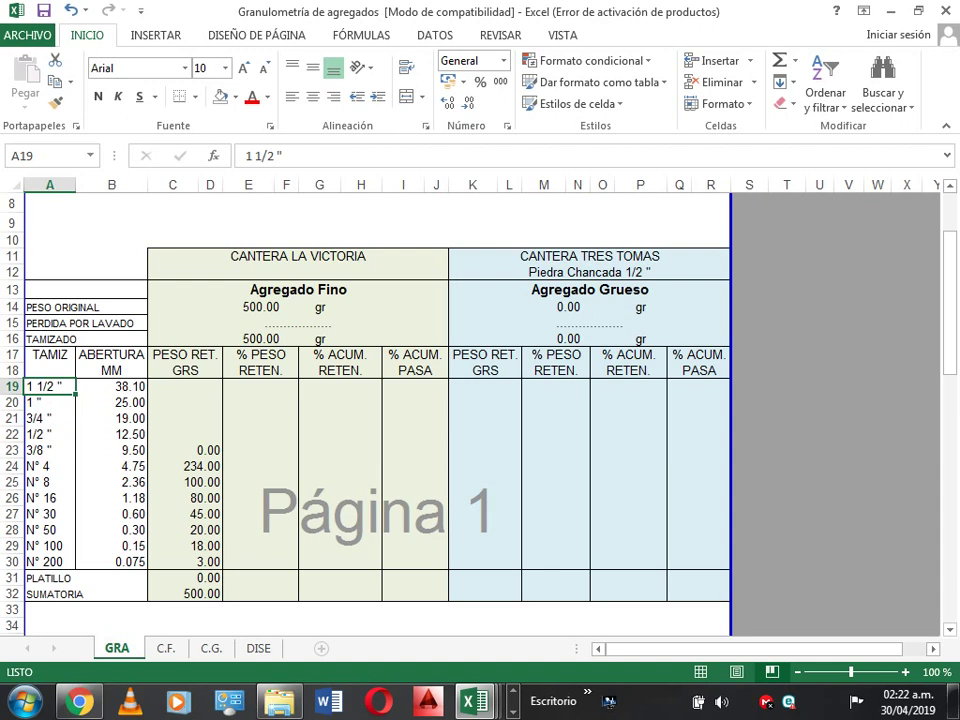
pyautogui.press('Down')
pyautogui.press('Down')
pyautogui.press('Down')
pyautogui.press('Down')
pyautogui.press('Down')
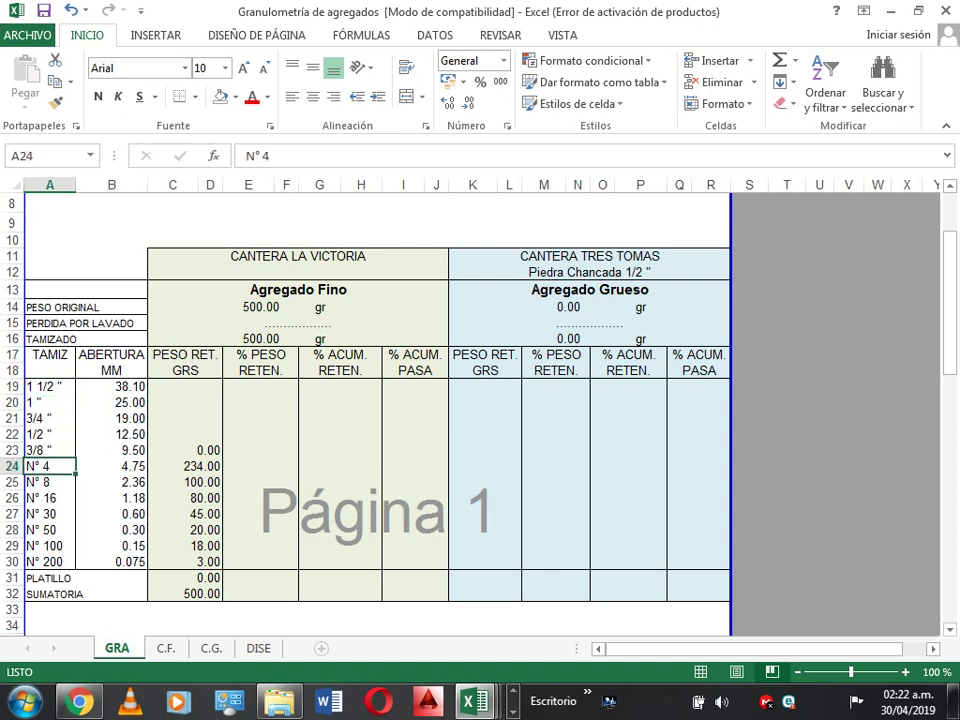
# Review the sieve sizes in the TAMIZ column from N° 8 to N° 200
pyautogui.press('Down')
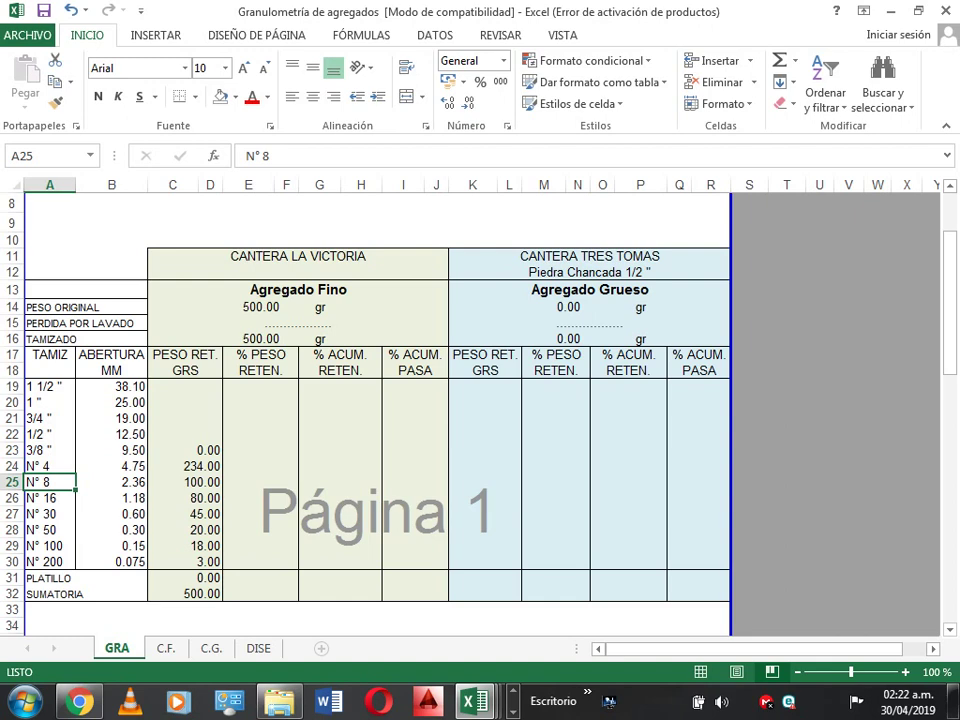
pyautogui.press('Down')
pyautogui.press('Down')
pyautogui.press('Down')
pyautogui.press('Down')
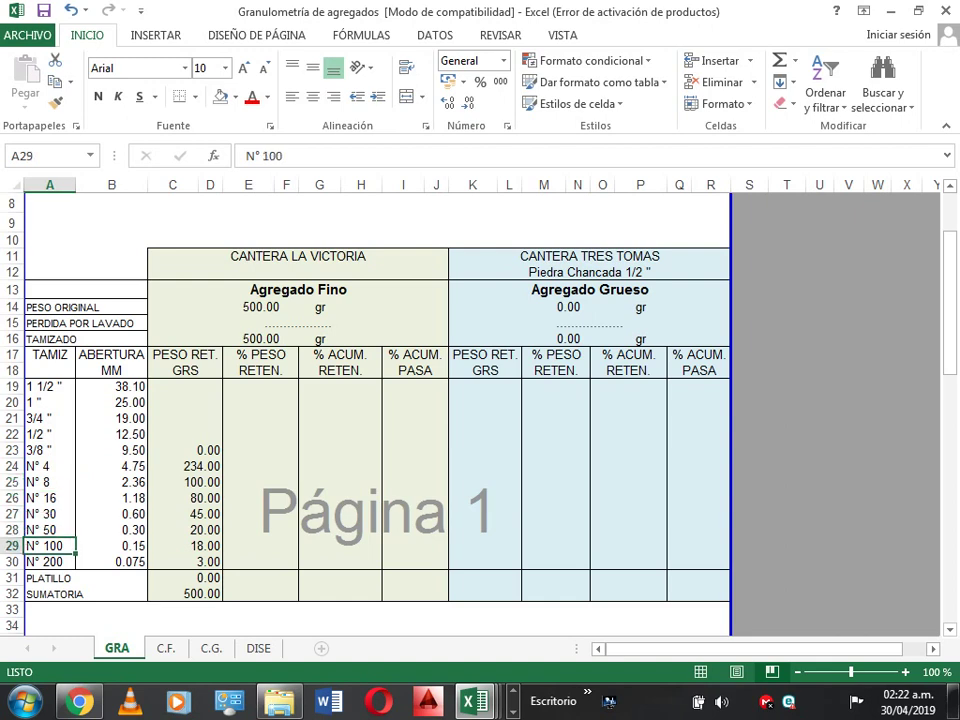
pyautogui.press('Down')
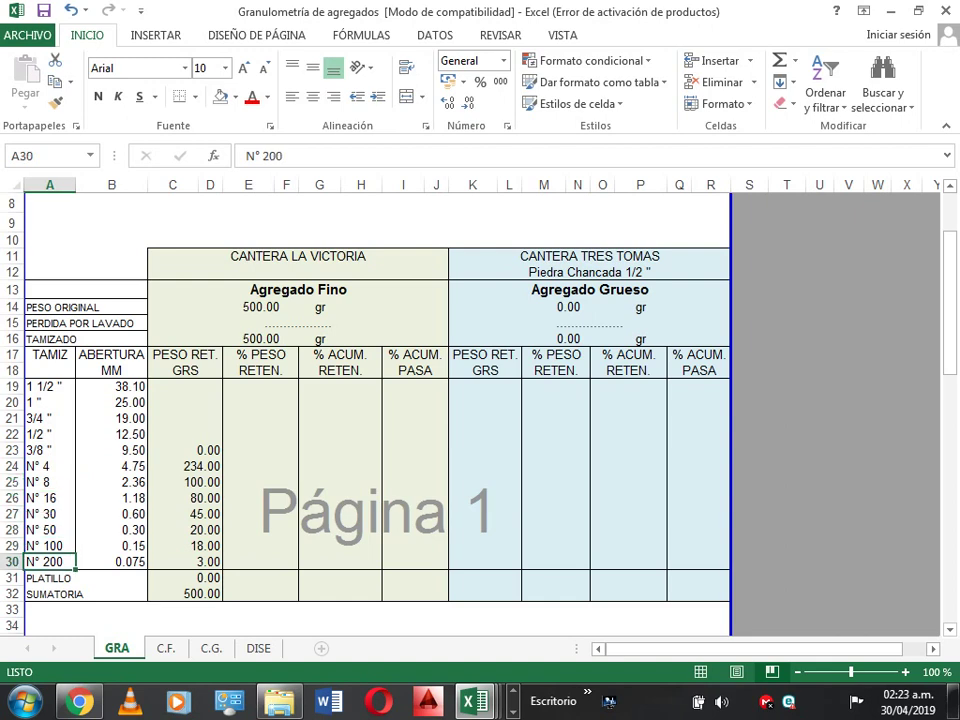
pyautogui.press('Up')
pyautogui.press('Up')
pyautogui.press('Up')
pyautogui.press('Up')
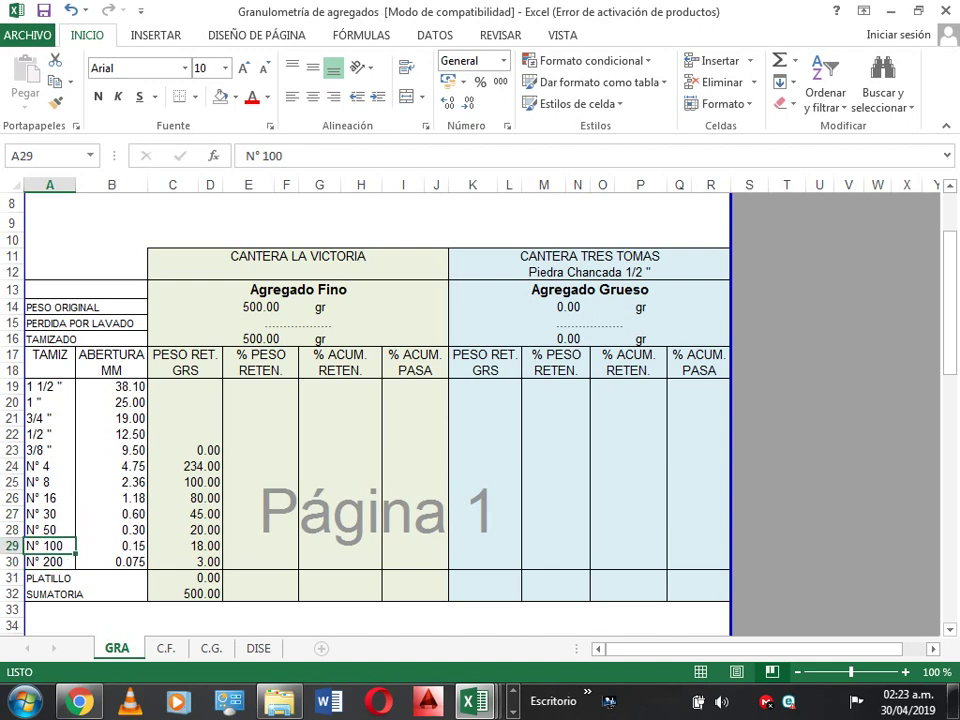
pyautogui.press('Up')
pyautogui.press('Up')
pyautogui.press('Up')
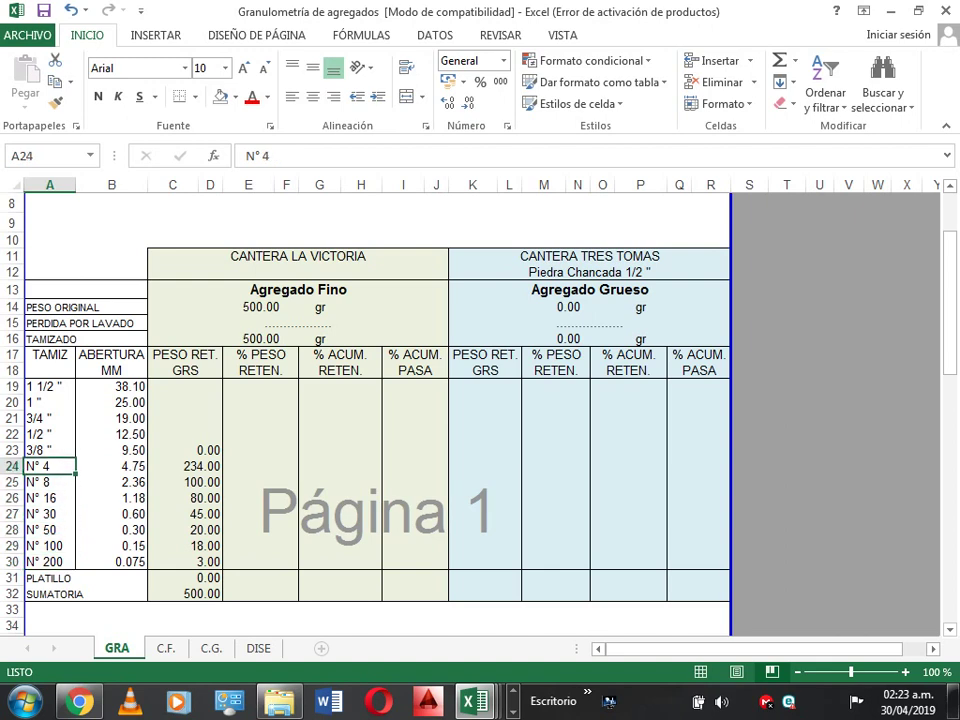
# Review the opening sizes in the ABERTURA MM column from the 1 1/2" sieve to N° 200
pyautogui.press('Right')
pyautogui.press('Up')
pyautogui.press('Up')
pyautogui.press('Up')
pyautogui.press('Up')
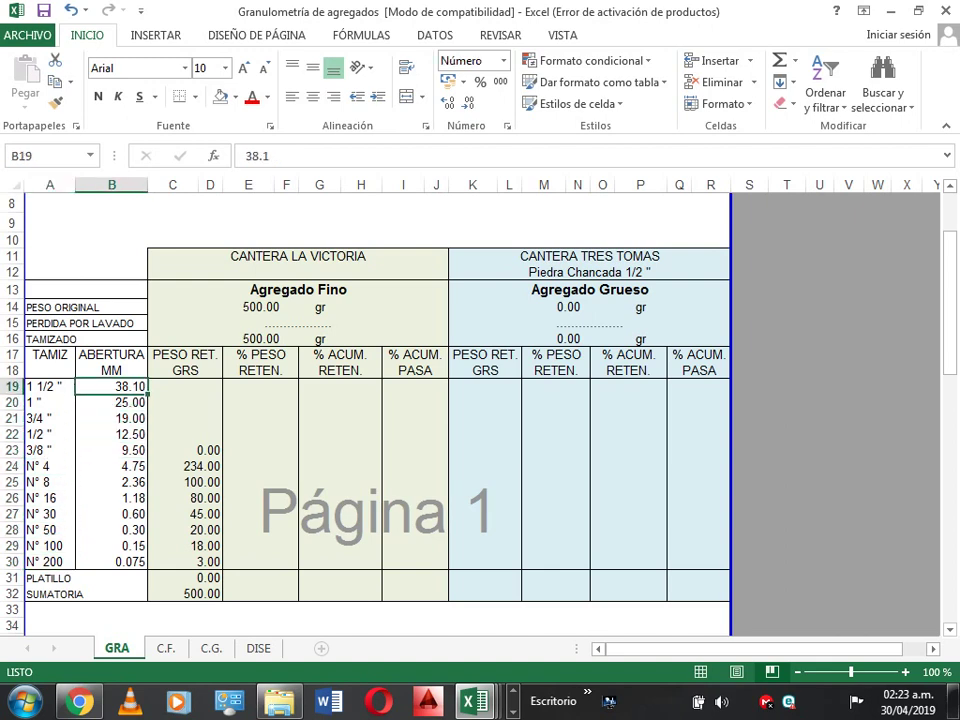
pyautogui.press('Down')
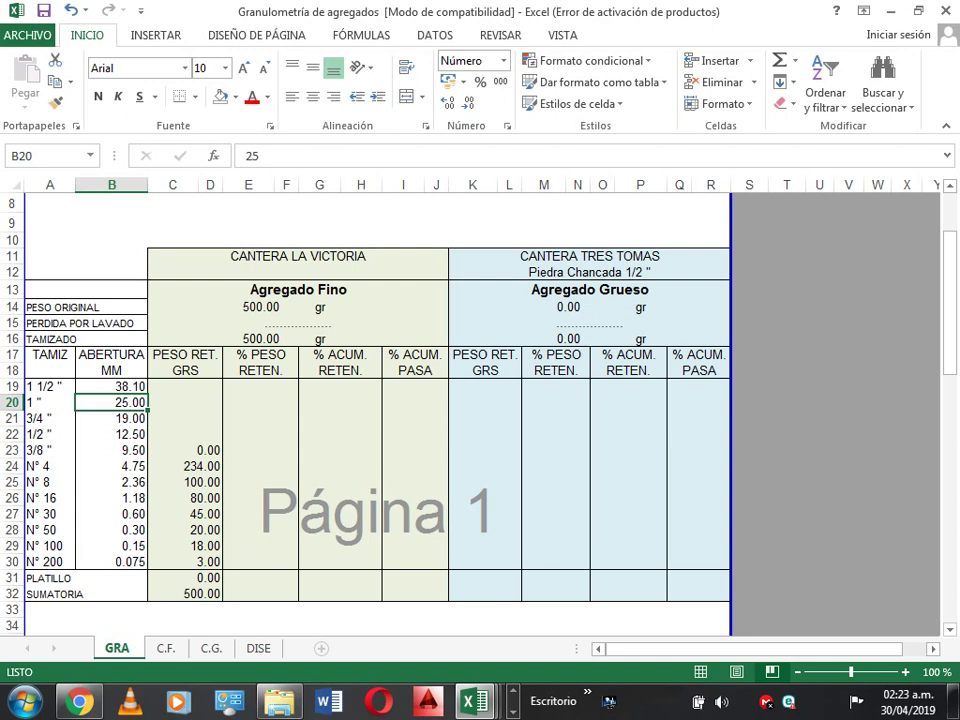
pyautogui.press('Down')
pyautogui.press('Down')
pyautogui.press('Down')
pyautogui.press('Down')
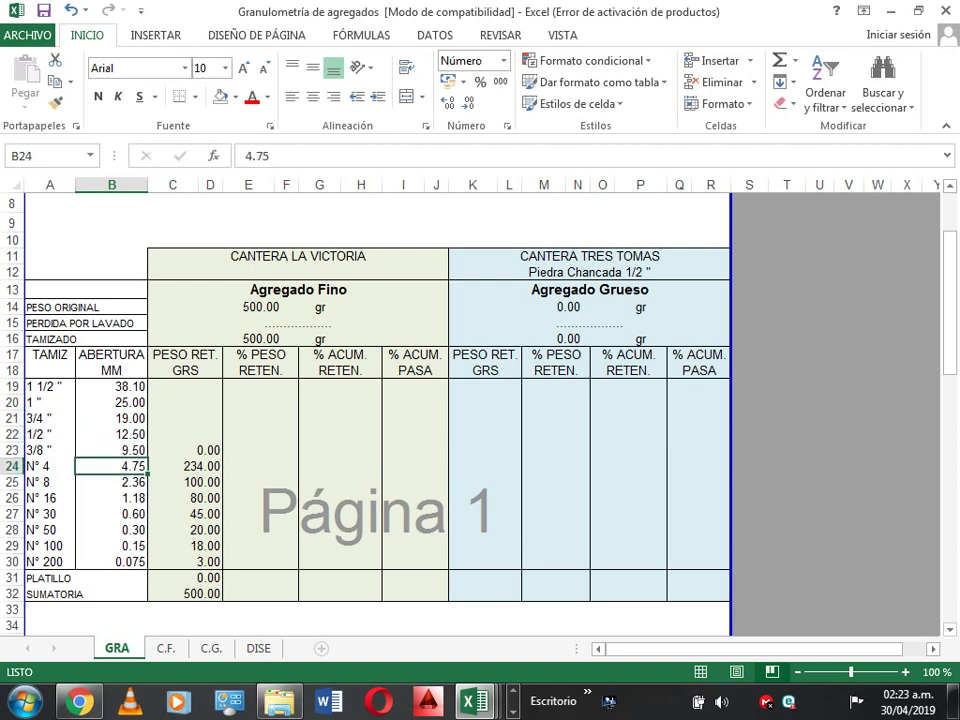
pyautogui.press('Down')
pyautogui.press('Down')
pyautogui.press('Down')
pyautogui.press('Down')
pyautogui.press('Down')
pyautogui.press('Down')
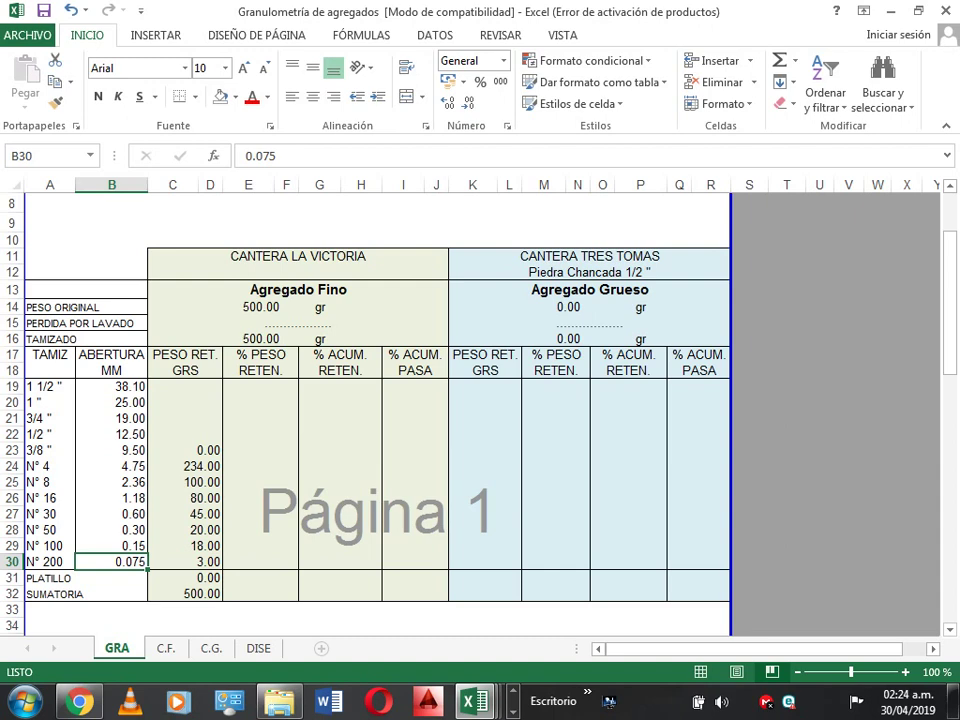
pyautogui.press('Up')
pyautogui.press('Up')
pyautogui.press('Up')
pyautogui.press('Up')
pyautogui.press('Up')
pyautogui.press('Up')
pyautogui.press('Up')
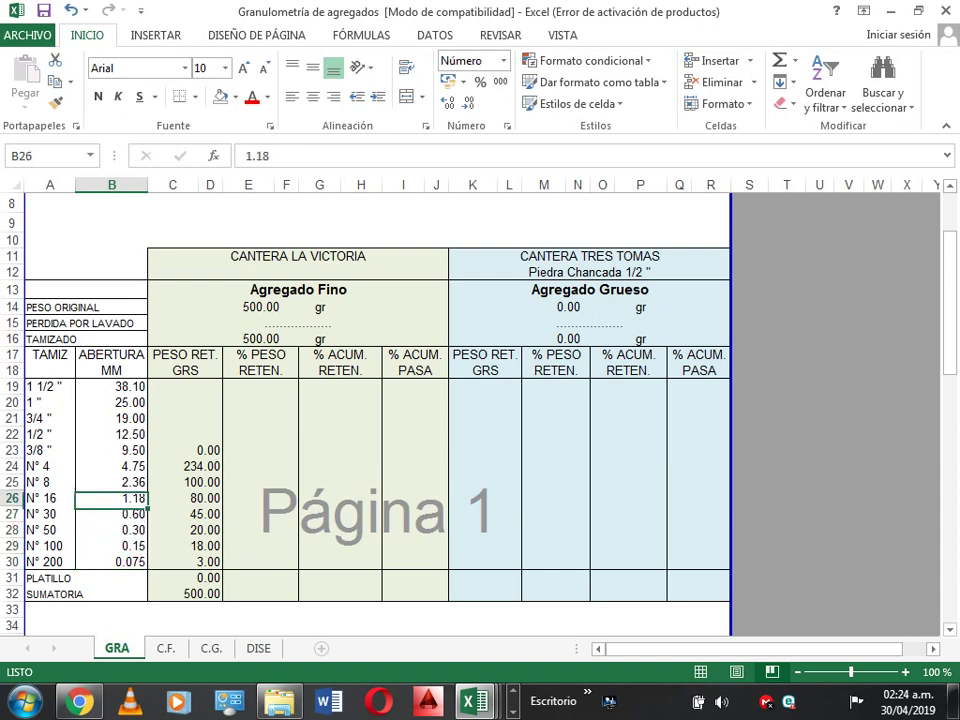
# Examine the fine aggregate's empty % PESO RETEN. column from its heading to the 3/8" row
pyautogui.press('Right')
pyautogui.click(260, 450)
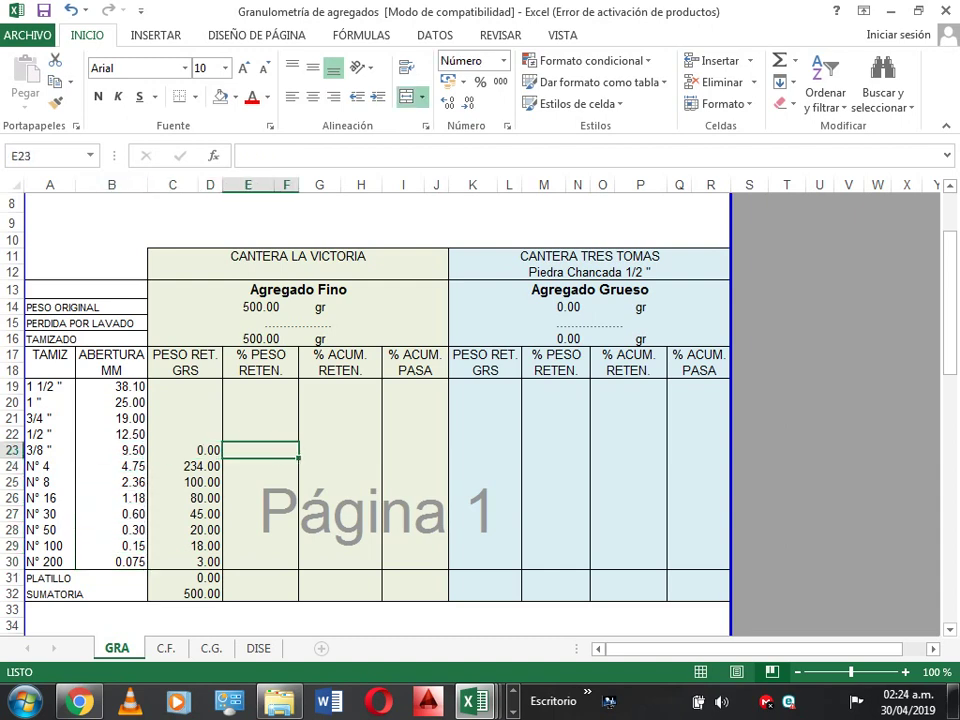
pyautogui.press('Up')
pyautogui.press('Up')
pyautogui.press('Up')
pyautogui.press('Up')
pyautogui.press('Up')
pyautogui.press('Down')
pyautogui.press('Down')
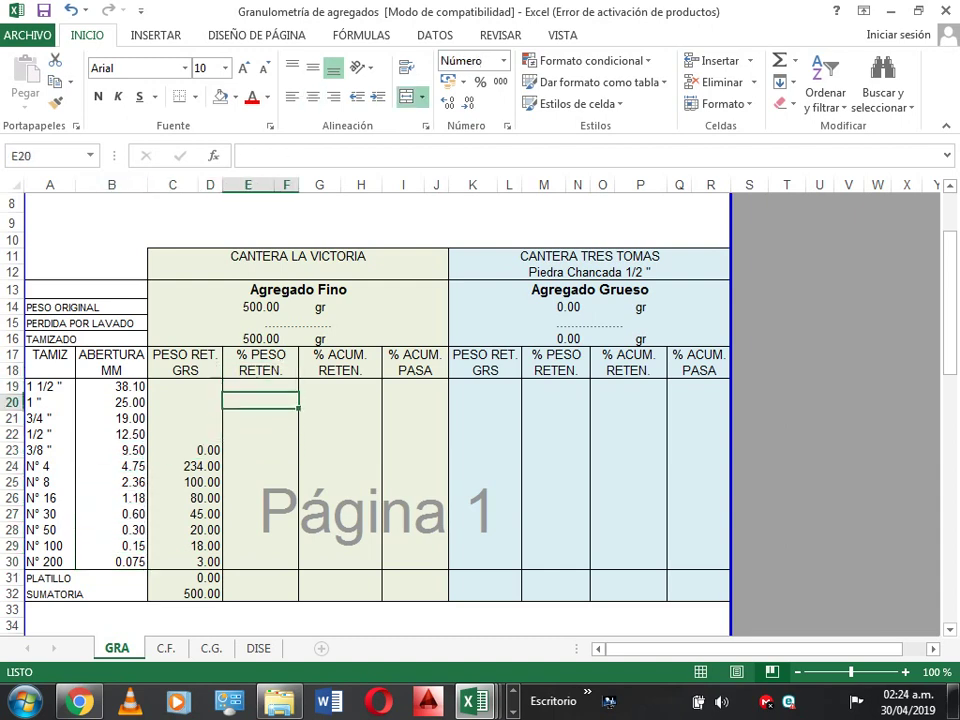
pyautogui.press('Down')
pyautogui.press('Down')
pyautogui.press('Down')
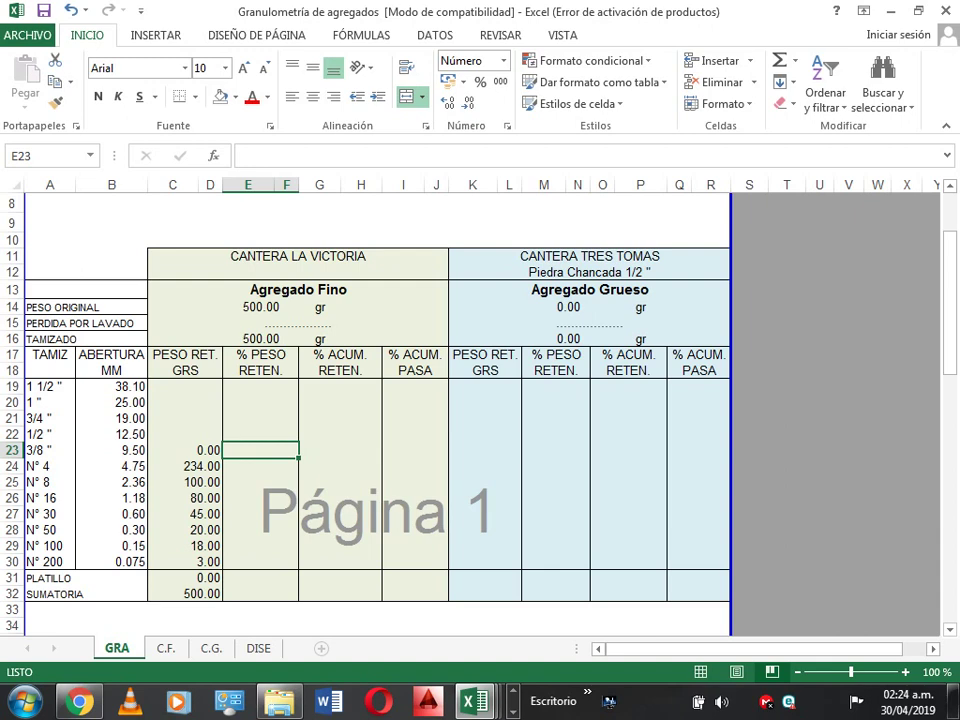
# Enter =C24/C32 in the fine aggregate's % PESO RETEN. cell E24 for sieve N° 4
pyautogui.write('=')
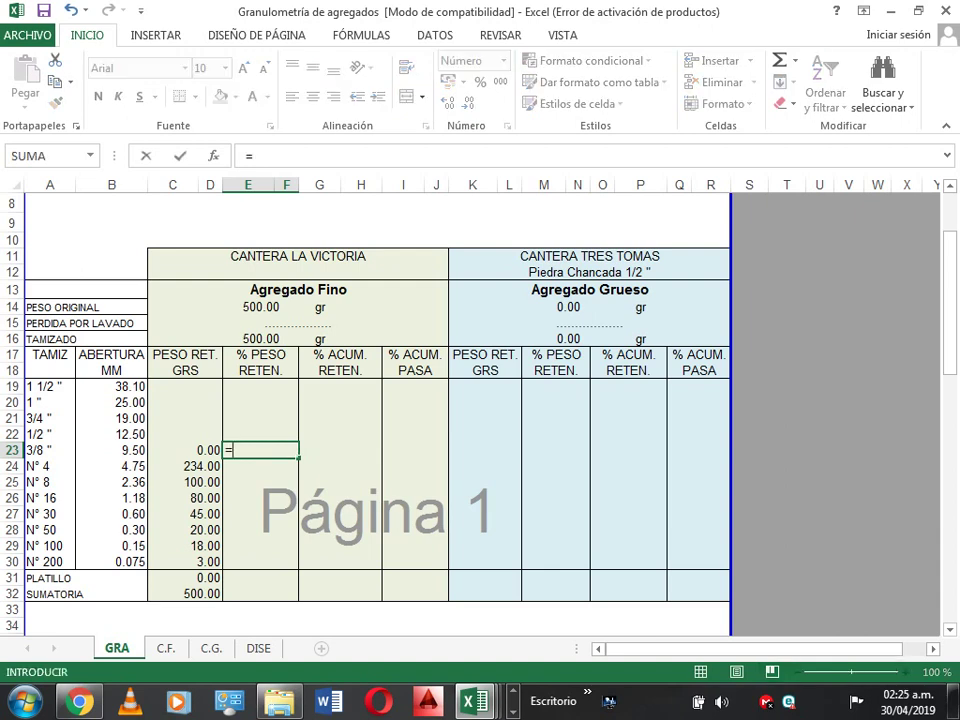
pyautogui.press('Escape')
pyautogui.press('Down')
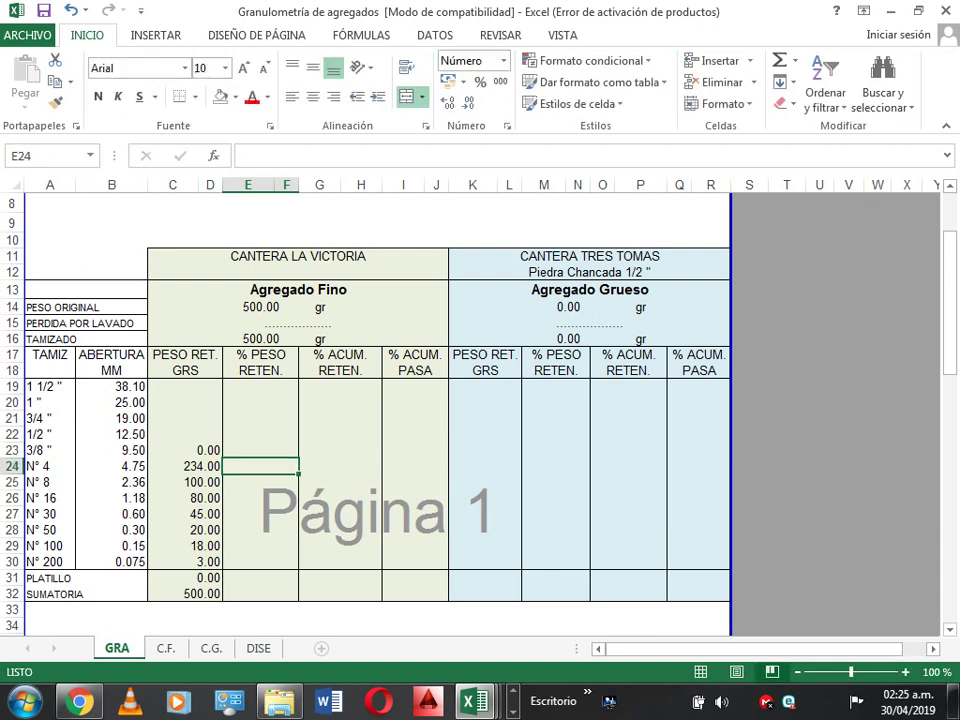
pyautogui.write('=')
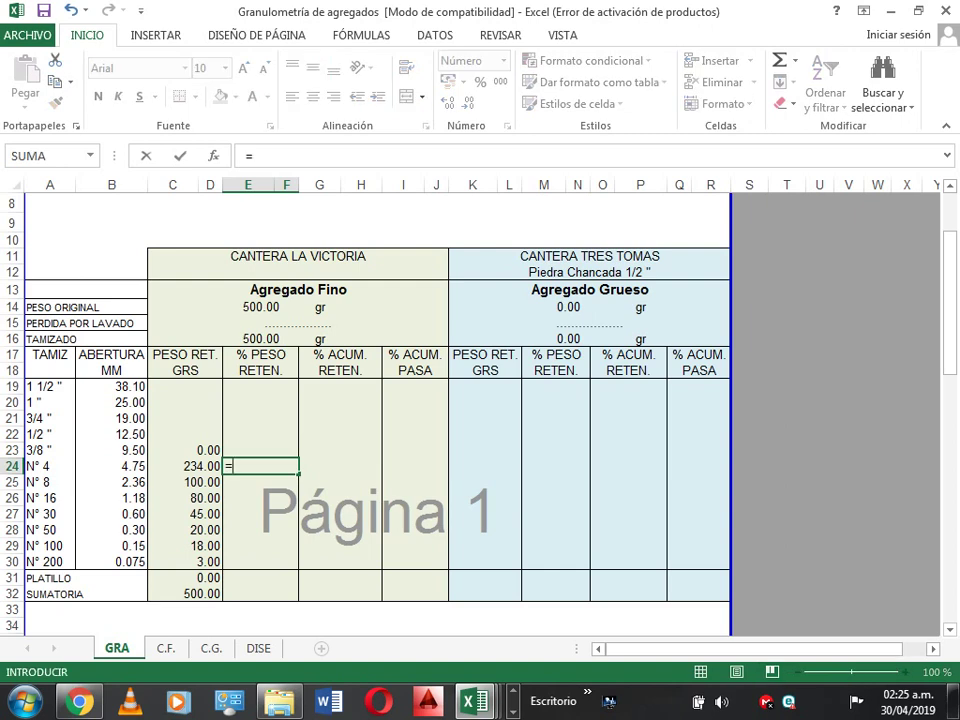
pyautogui.click(185, 466)
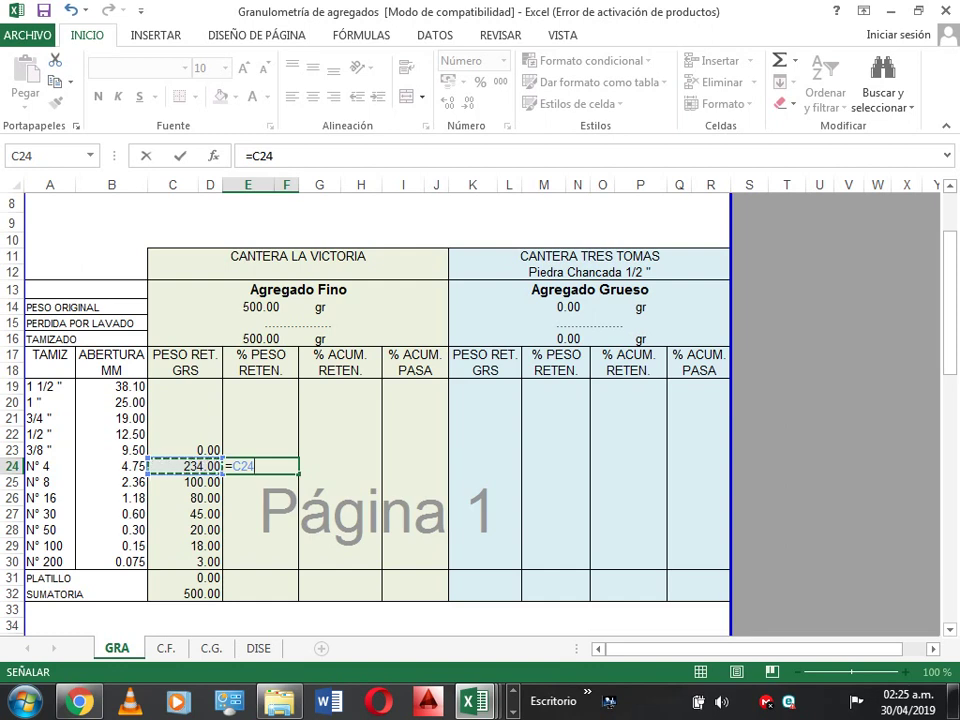
pyautogui.write('/')
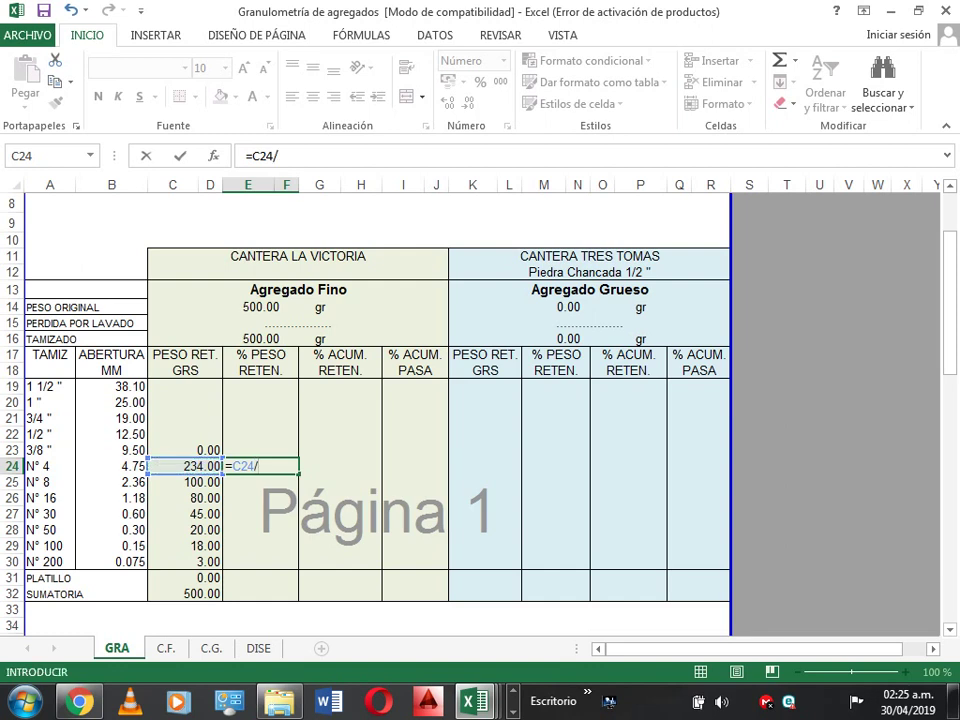
pyautogui.click(172, 593)
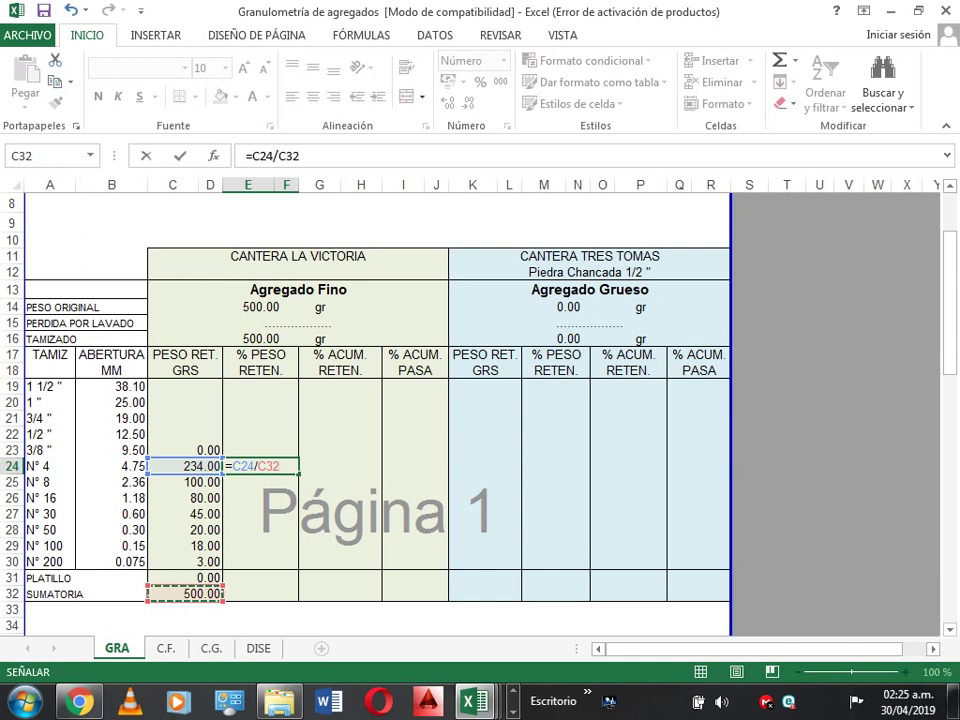
pyautogui.press('Return')
pyautogui.press('Up')
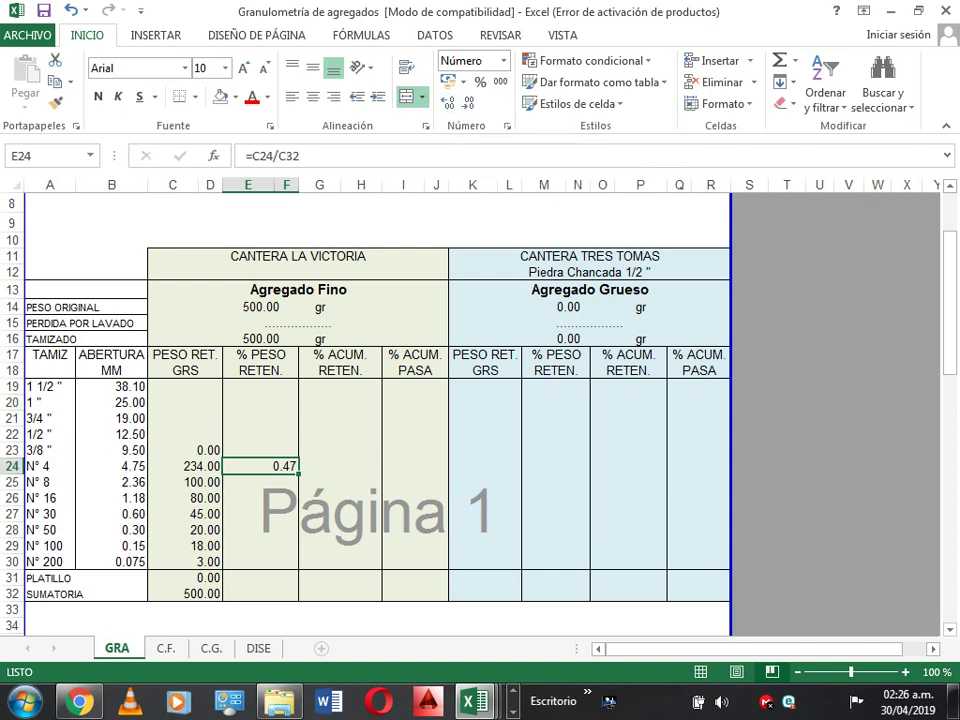
# Multiply the N° 4 retained-weight formula by 100 so E24 reads =C24/C32*100
pyautogui.press('F2')
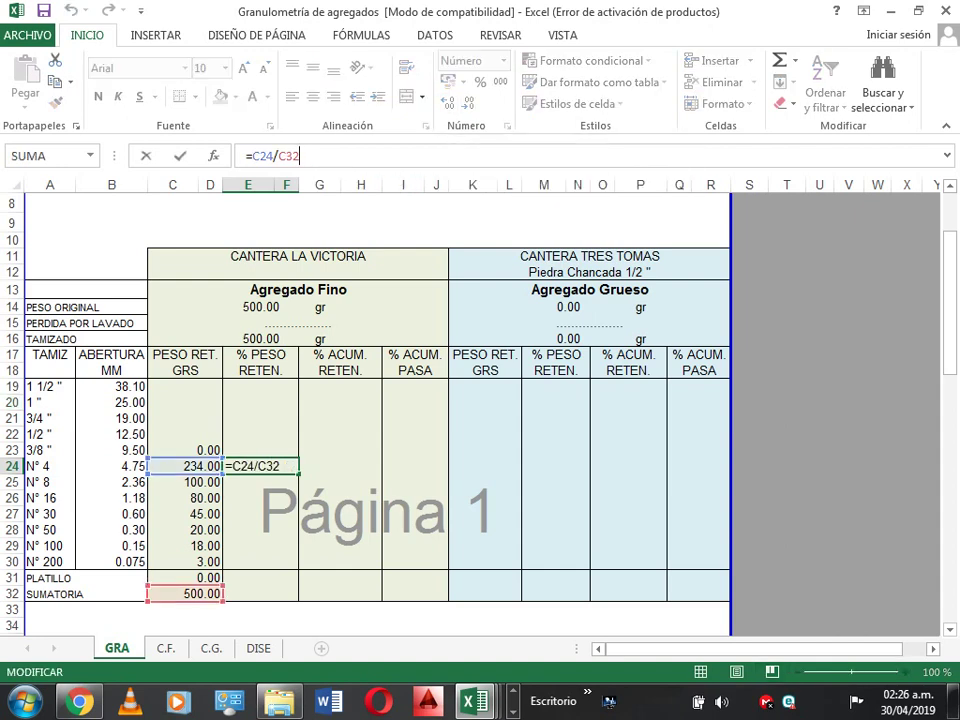
pyautogui.write('*100')
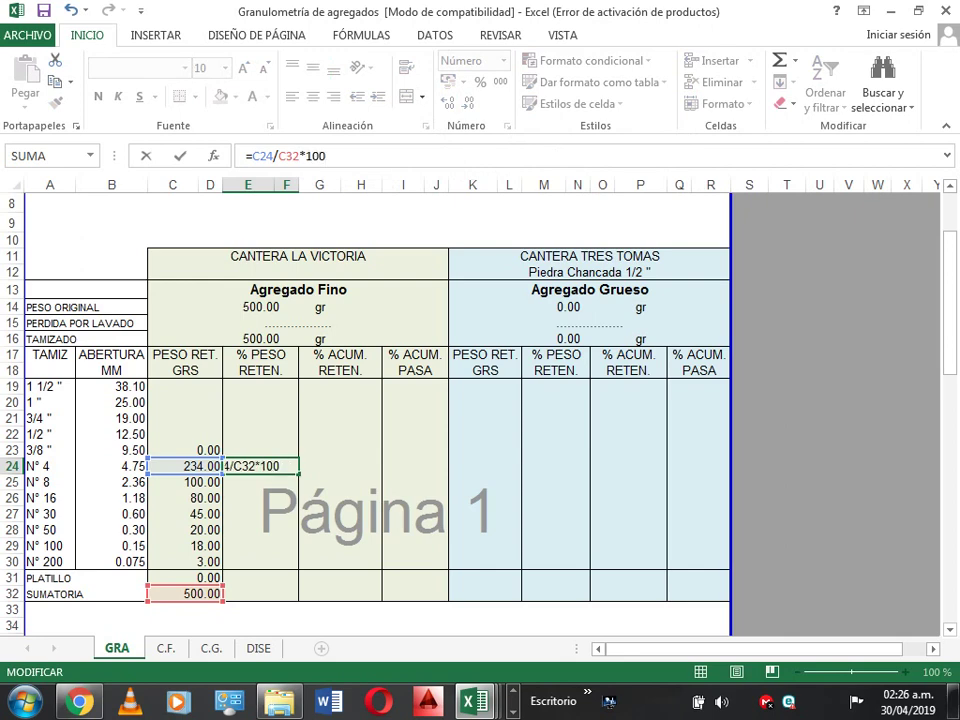
pyautogui.press('Return')
pyautogui.press('Up')
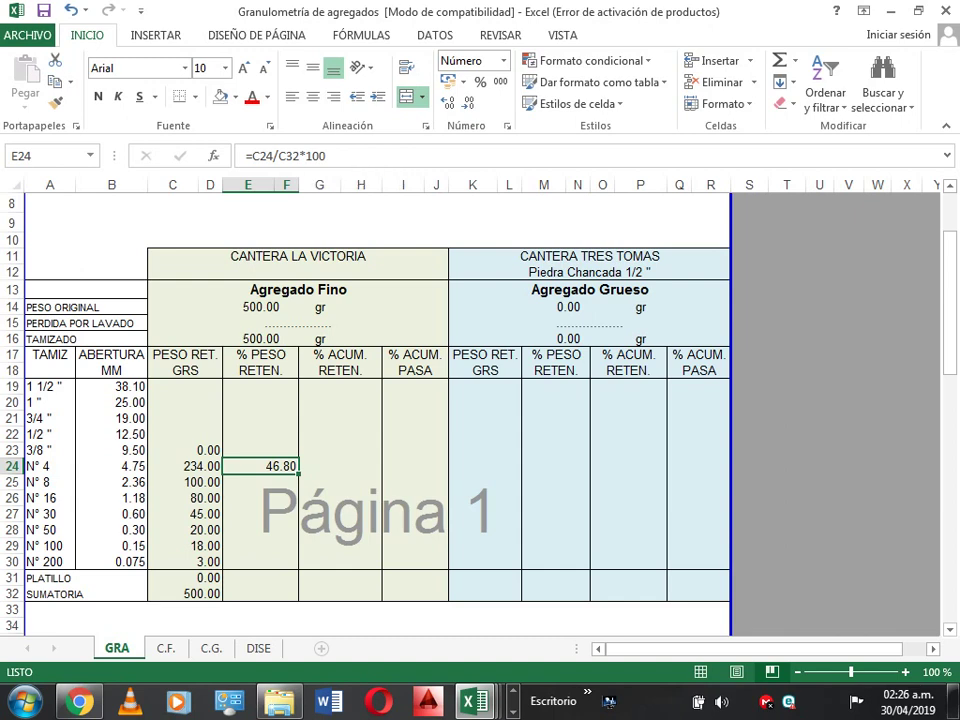
# Try to fill the E24 formula down to N° 16 and inspect the copied formula in the N° 8 row
pyautogui.moveTo(298, 474); pyautogui.dragTo(298, 474)
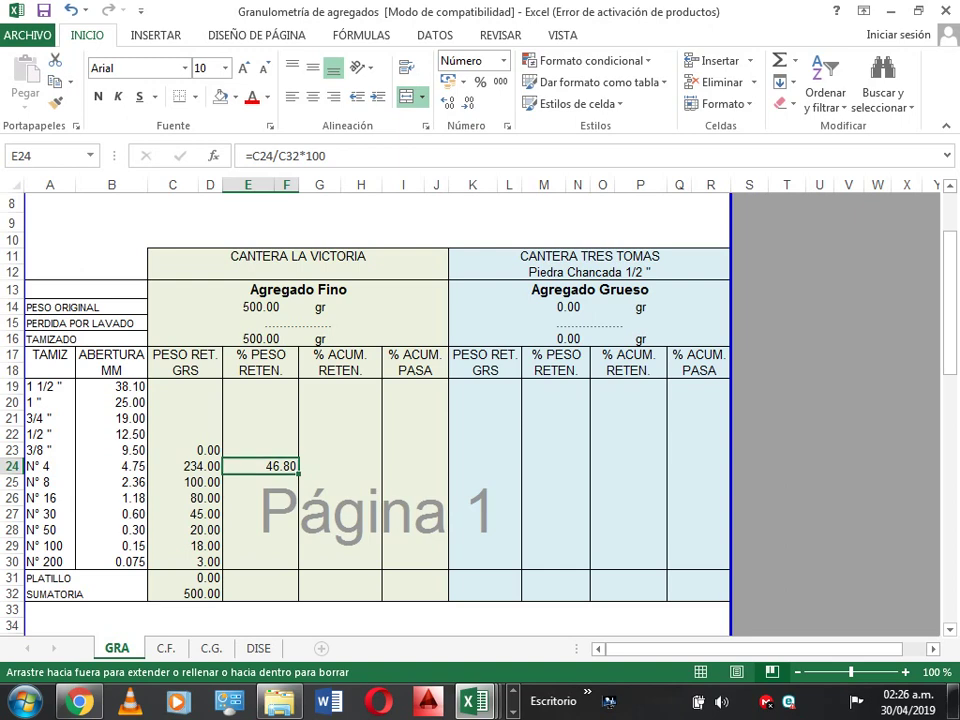
pyautogui.moveTo(298, 474); pyautogui.dragTo(298, 502)
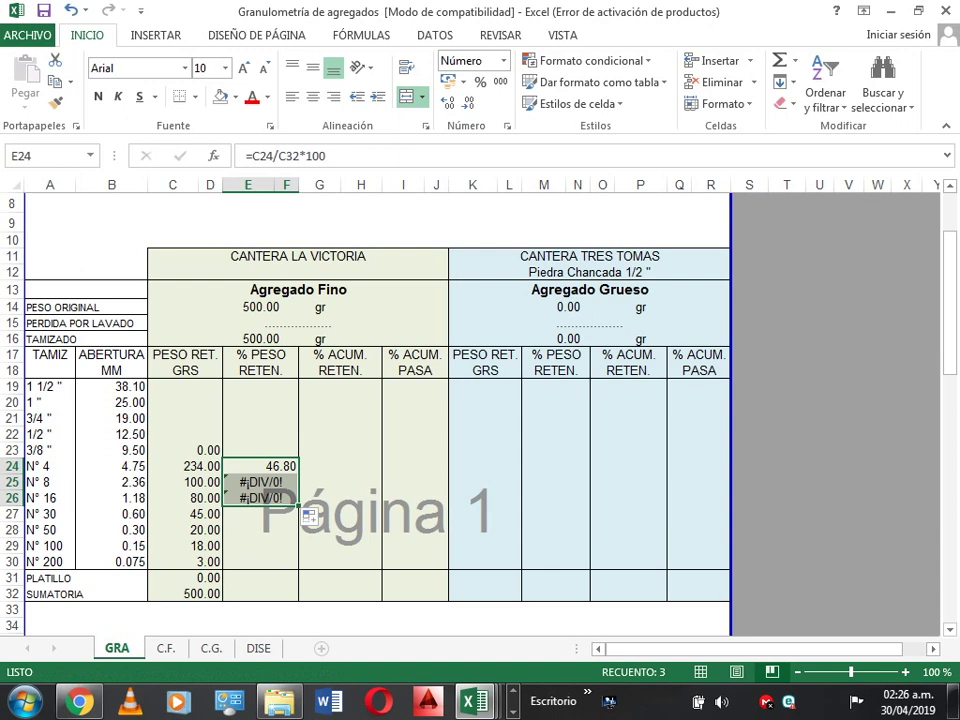
pyautogui.doubleClick(260, 482)
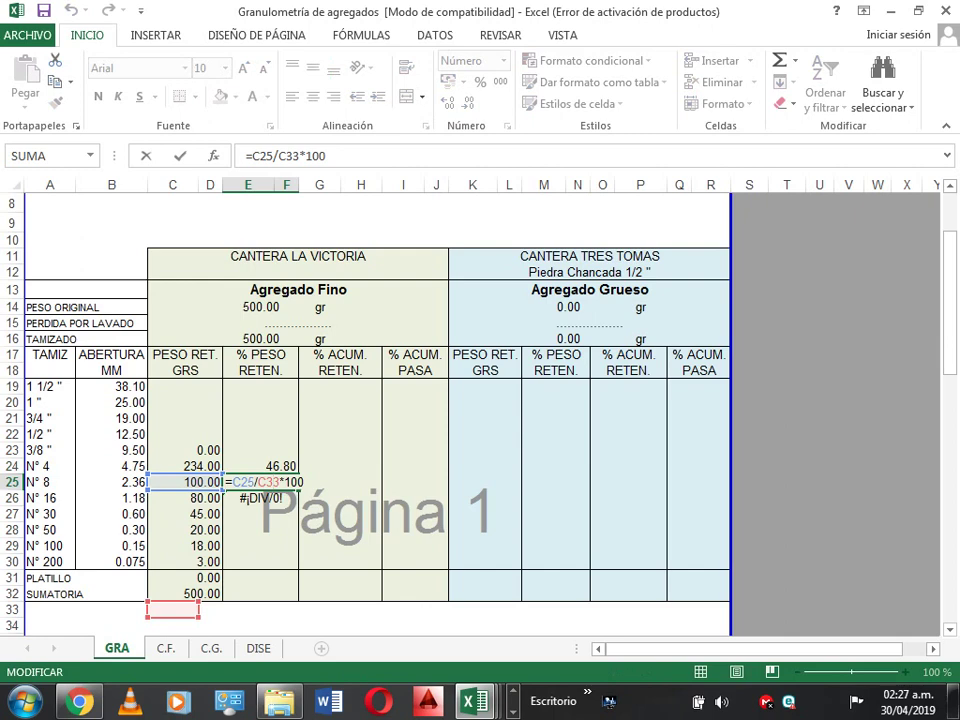
pyautogui.press('Return')
pyautogui.click(260, 466)
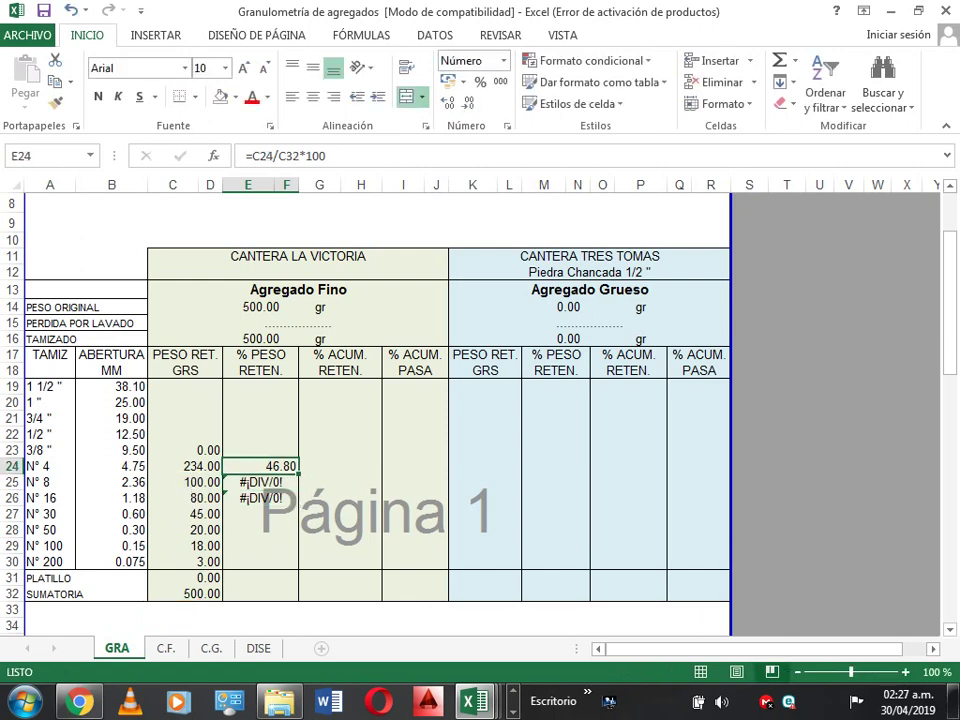
# Make the total reference in E24 absolute, giving =C24/$C$32*100, and fill the formula down through the N° 200 row
pyautogui.doubleClick(284, 466)
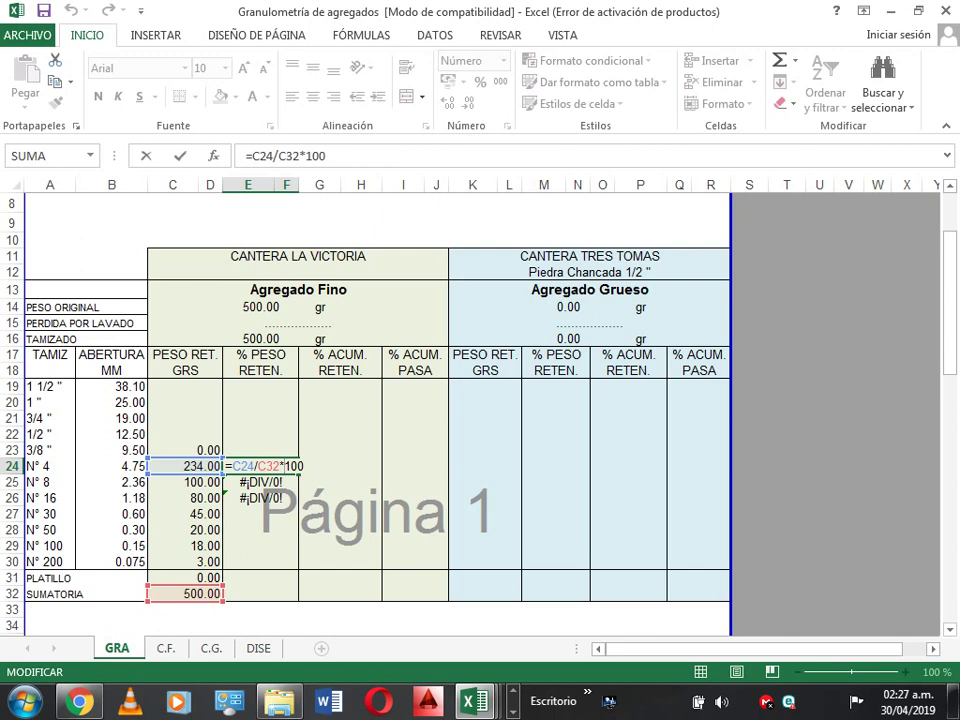
pyautogui.click(276, 156)
pyautogui.press('F4')
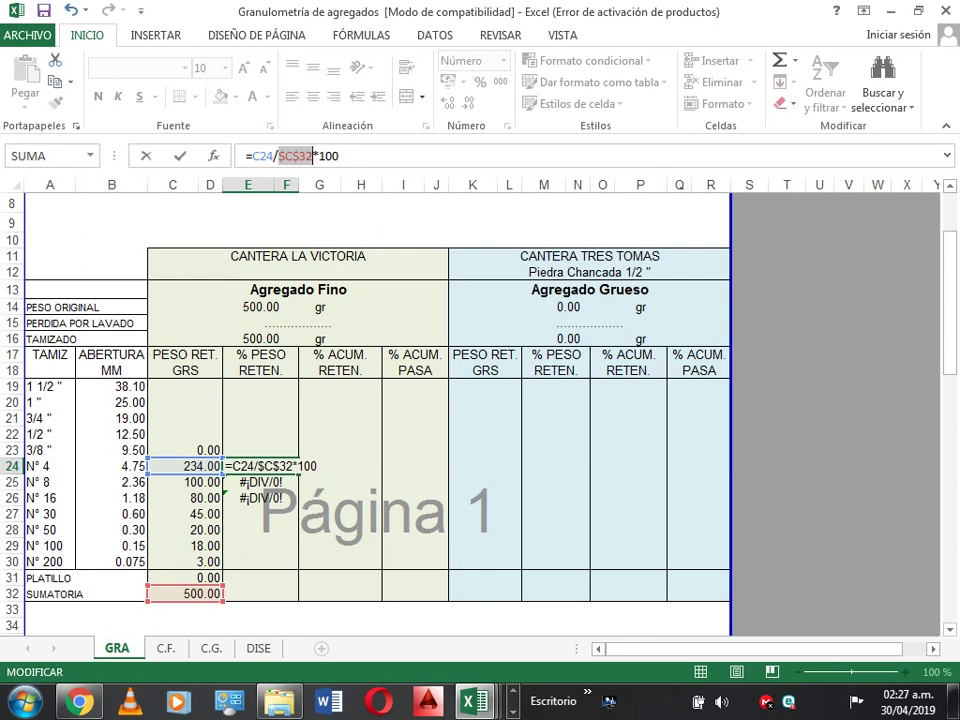
pyautogui.press('Return')
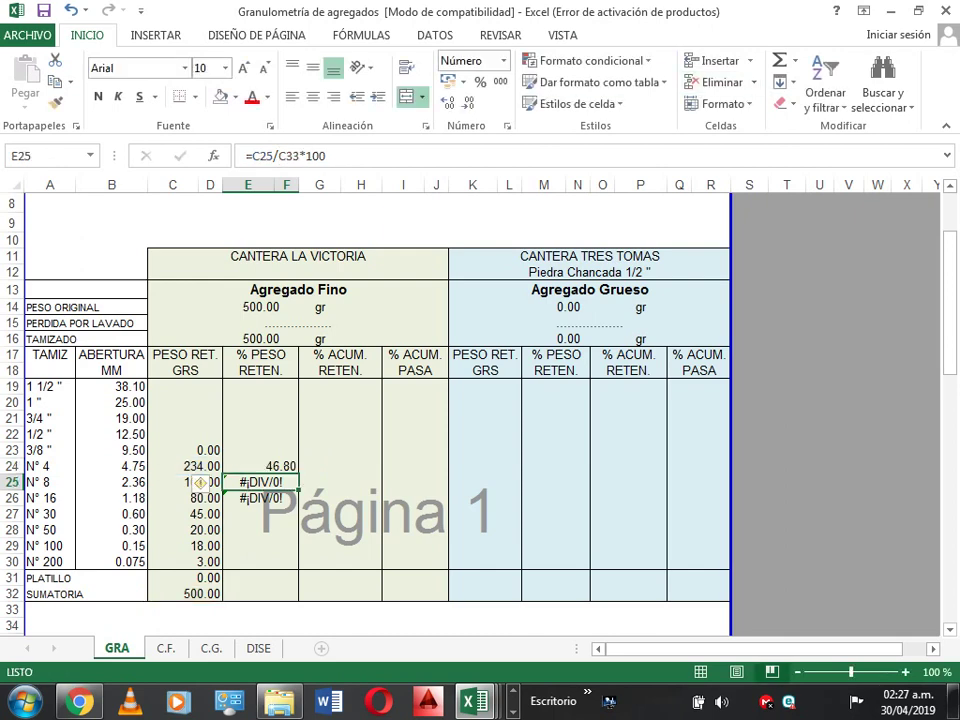
pyautogui.click(260, 466)
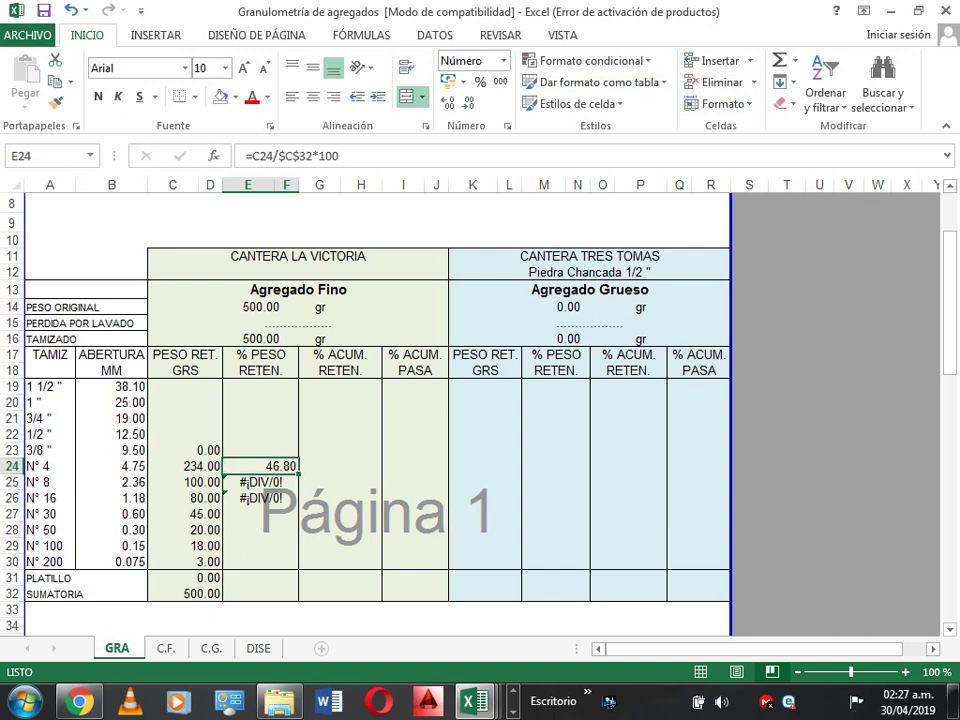
pyautogui.moveTo(297, 474); pyautogui.dragTo(292, 566)
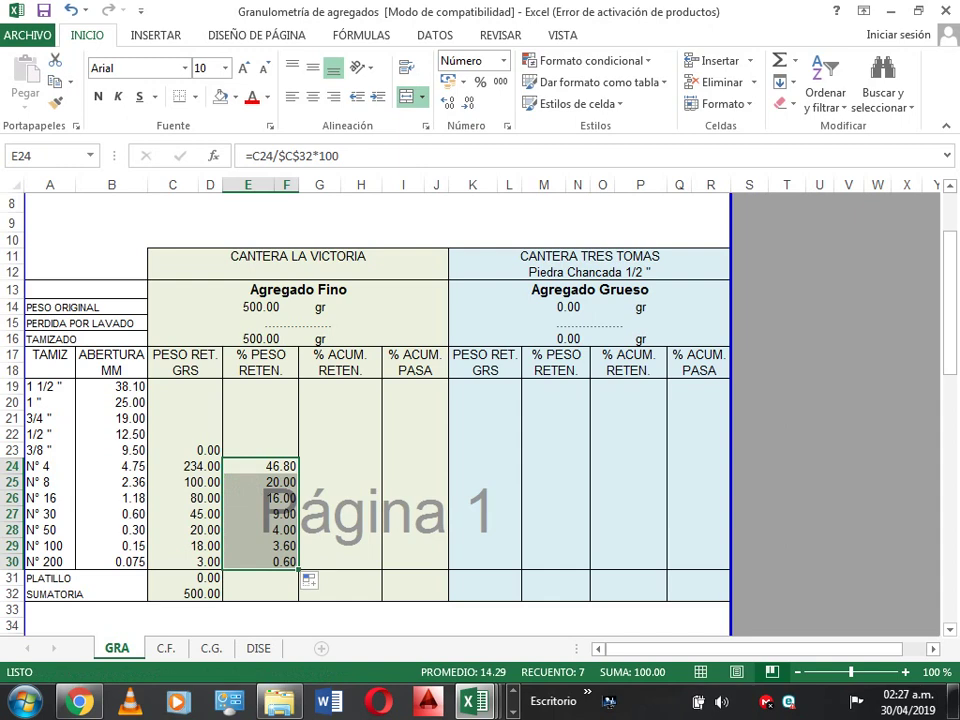
# Inspect the cell references of the copied % PESO RETEN. formulas in the N° 8 and N° 50 rows
pyautogui.doubleClick(260, 482)
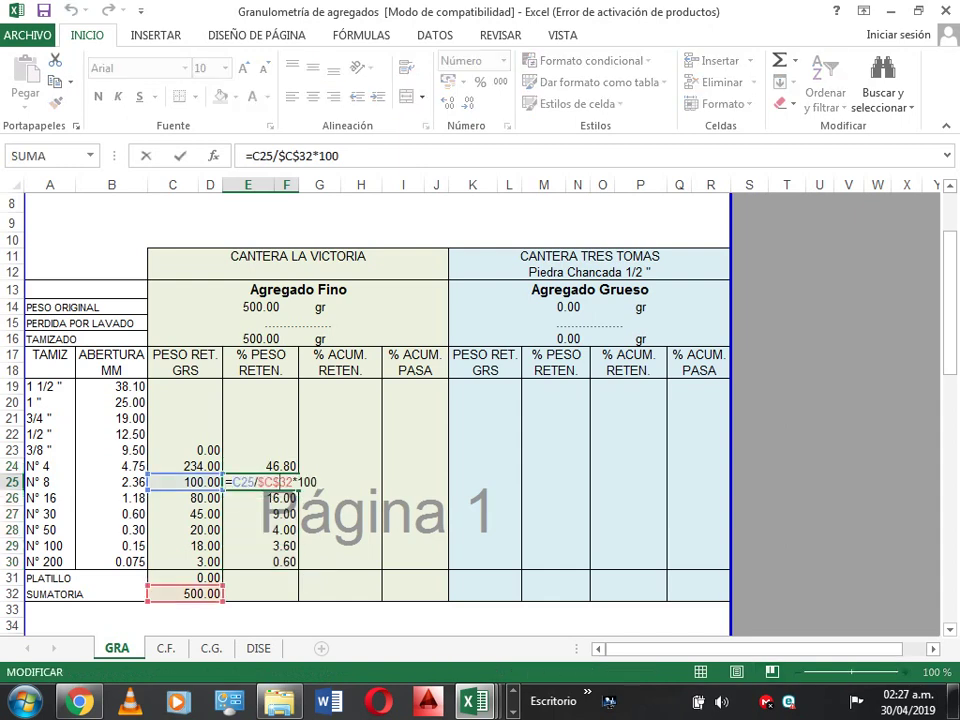
pyautogui.press('Return')
pyautogui.press('Down')
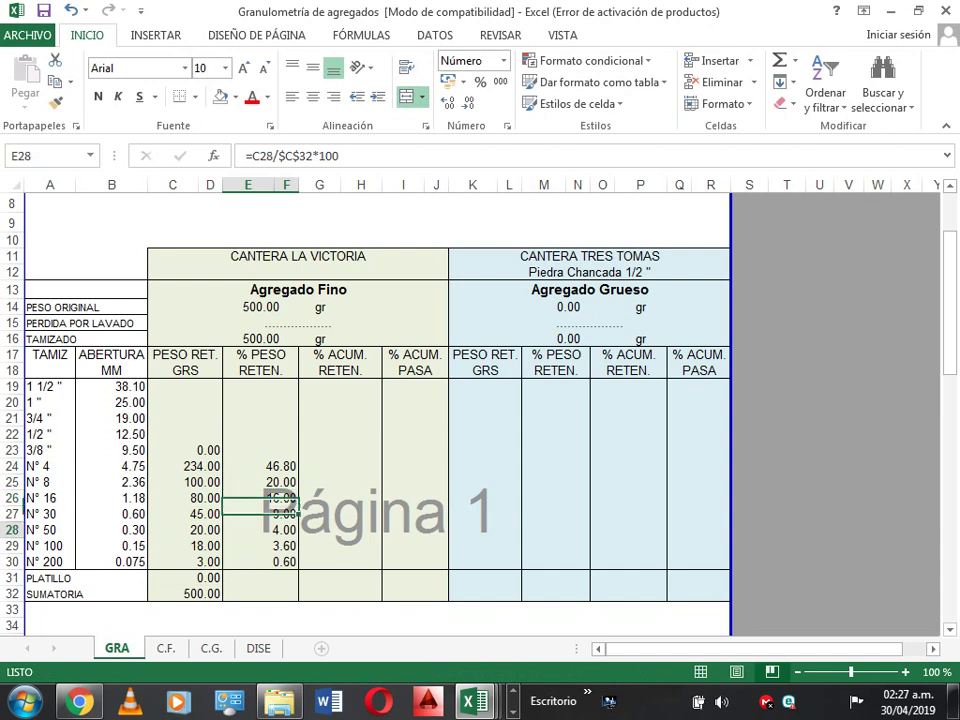
pyautogui.press('Down')
pyautogui.press('F2')
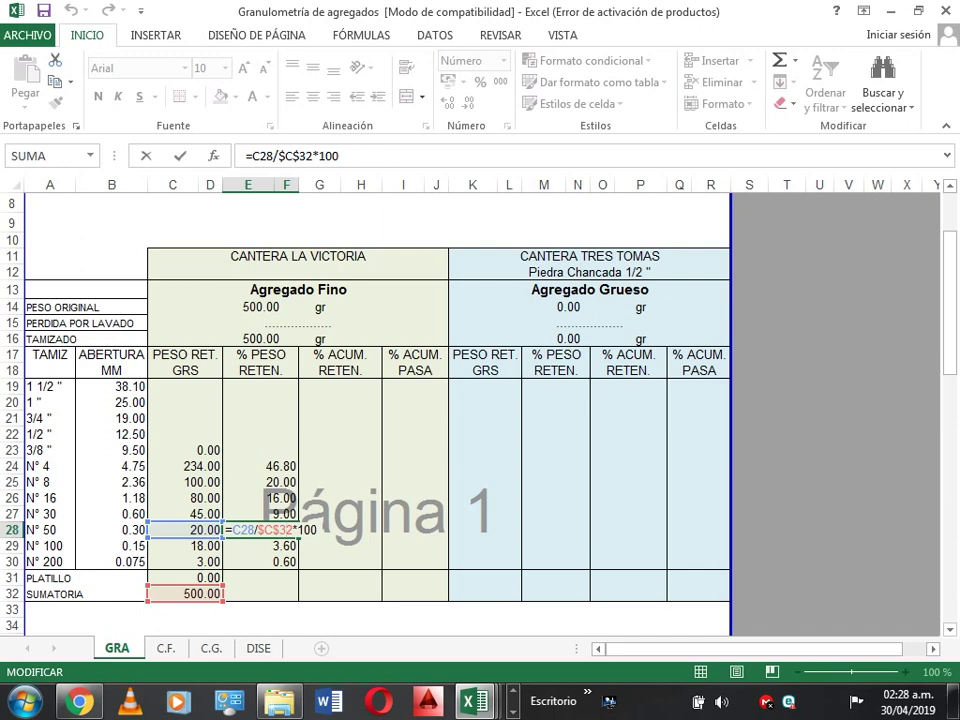
# Enter the cumulative retained formula =G23+E24 in the fine aggregate's % ACUM. RETEN. cell for sieve N° 4
pyautogui.press('Return')
pyautogui.press('Up')
pyautogui.press('Up')
pyautogui.press('Up')
pyautogui.press('Up')
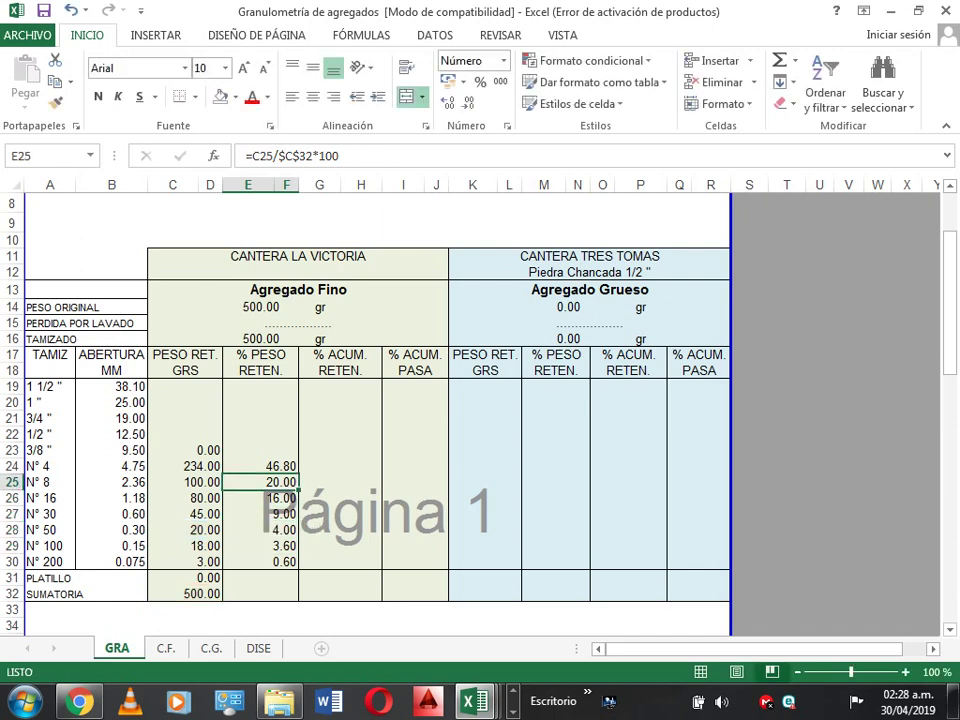
pyautogui.press('Up')
pyautogui.press('Up')
pyautogui.press('Down')
pyautogui.press('Right')
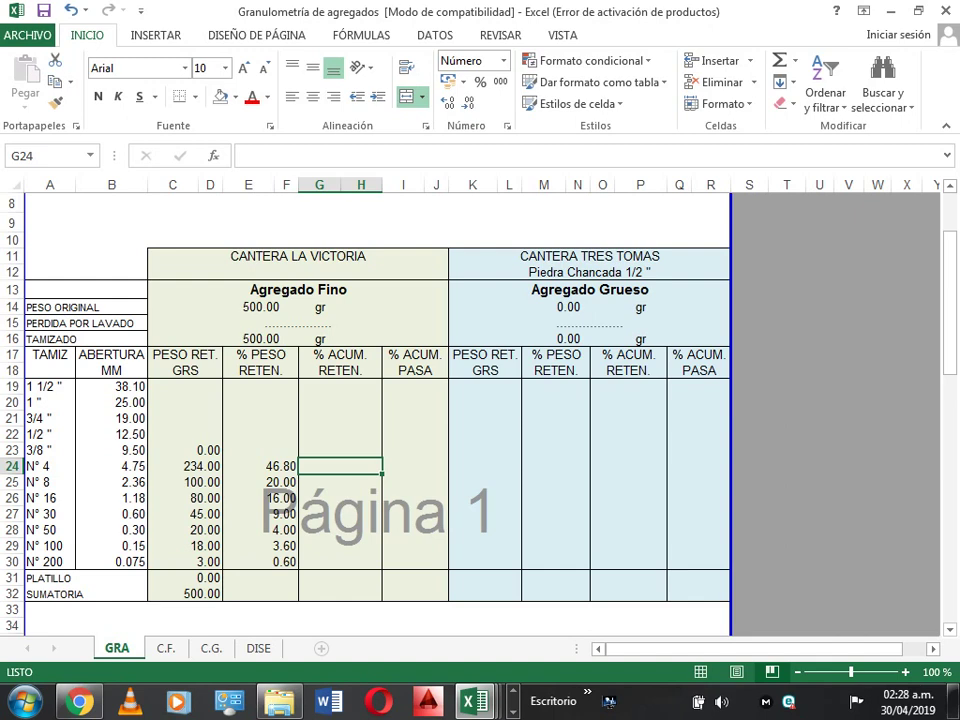
pyautogui.write('=')
pyautogui.press('Up')
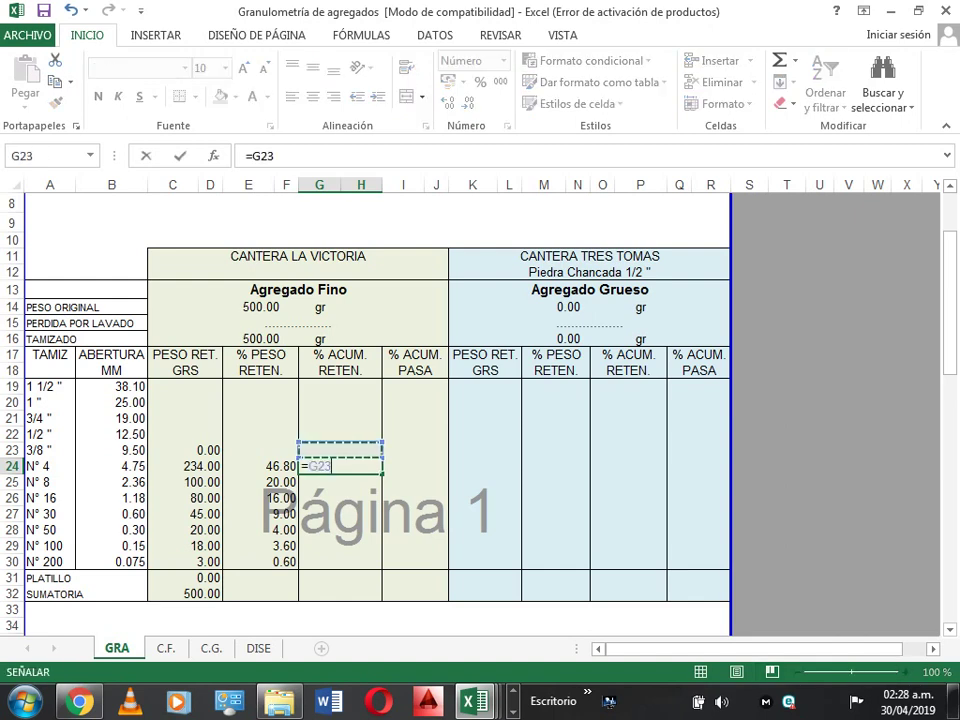
pyautogui.write('+')
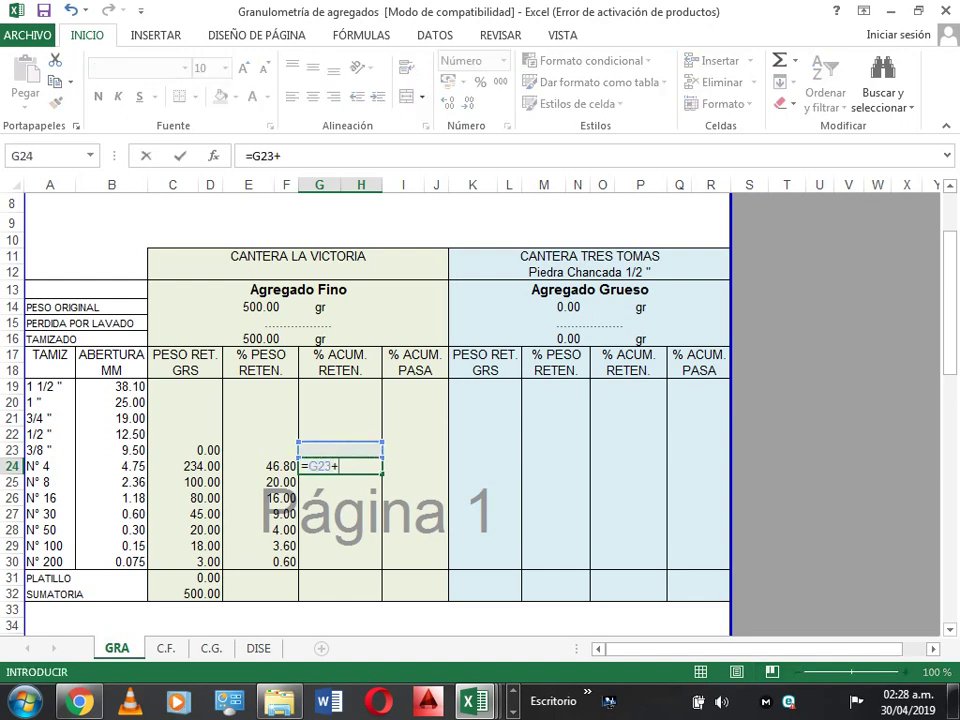
pyautogui.press('Left')
pyautogui.press('Up')
pyautogui.press('Down')
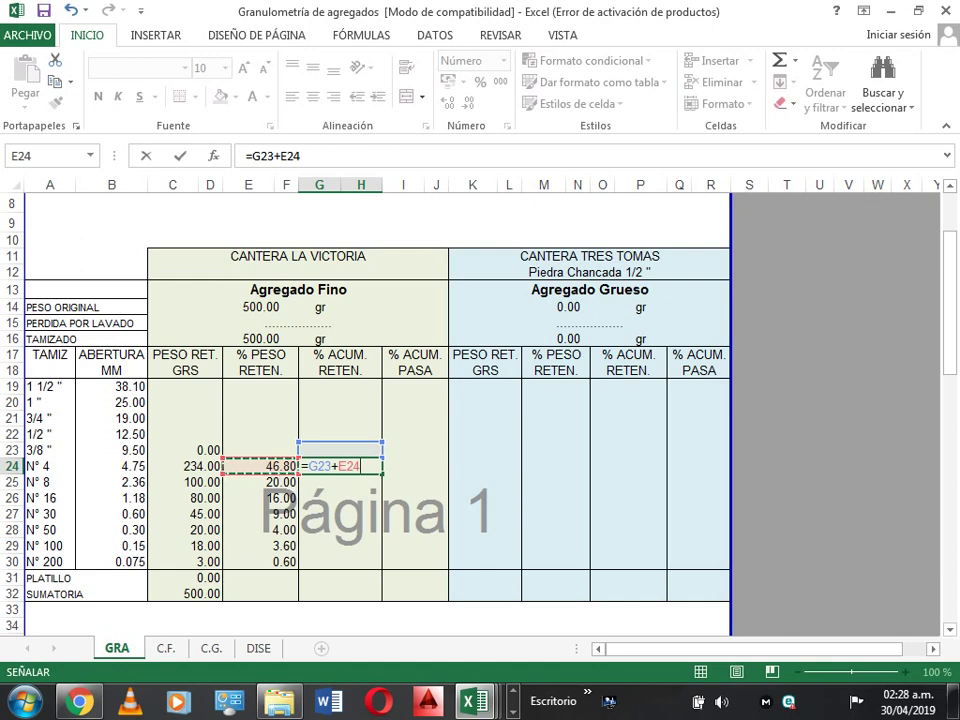
pyautogui.press('Return')
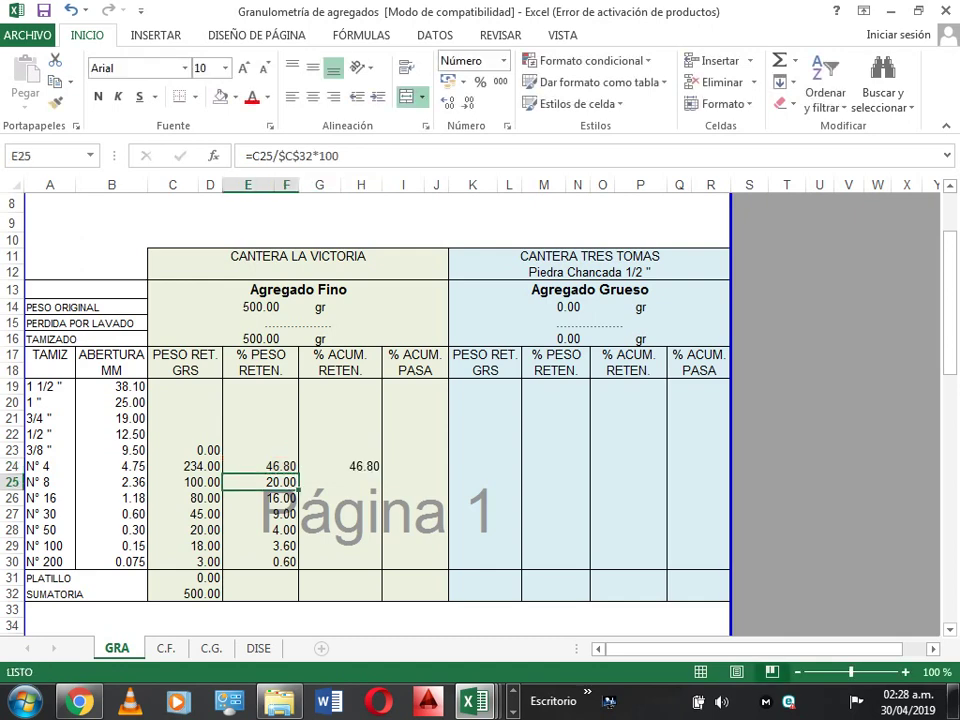
# Fill the G24 cumulative retained formula down through the N° 200 row
pyautogui.click(340, 466)
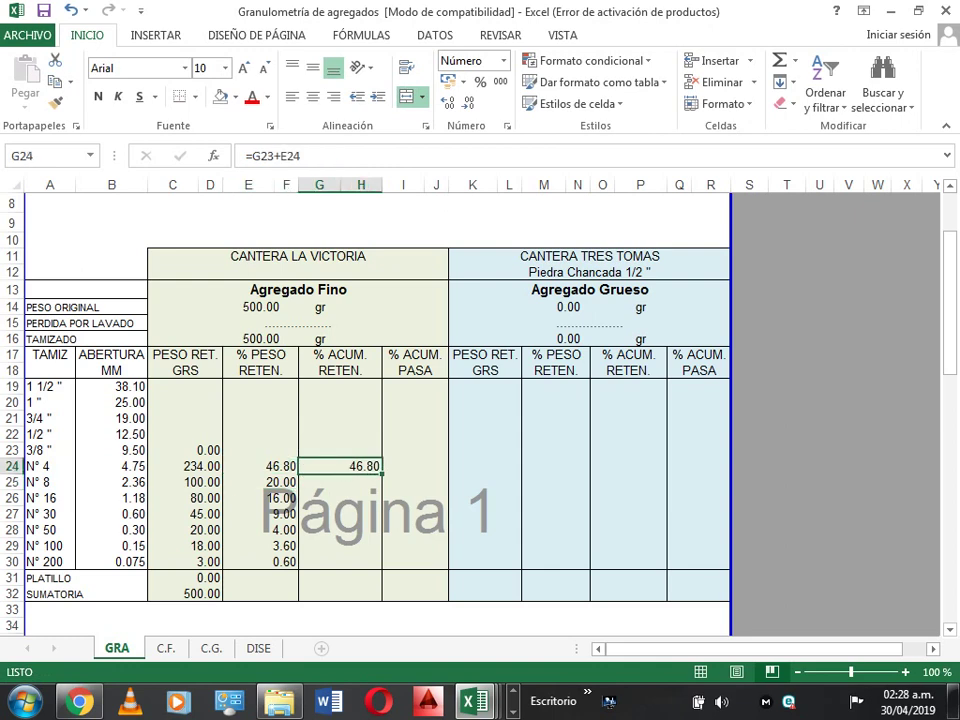
pyautogui.moveTo(381, 472); pyautogui.dragTo(376, 568)
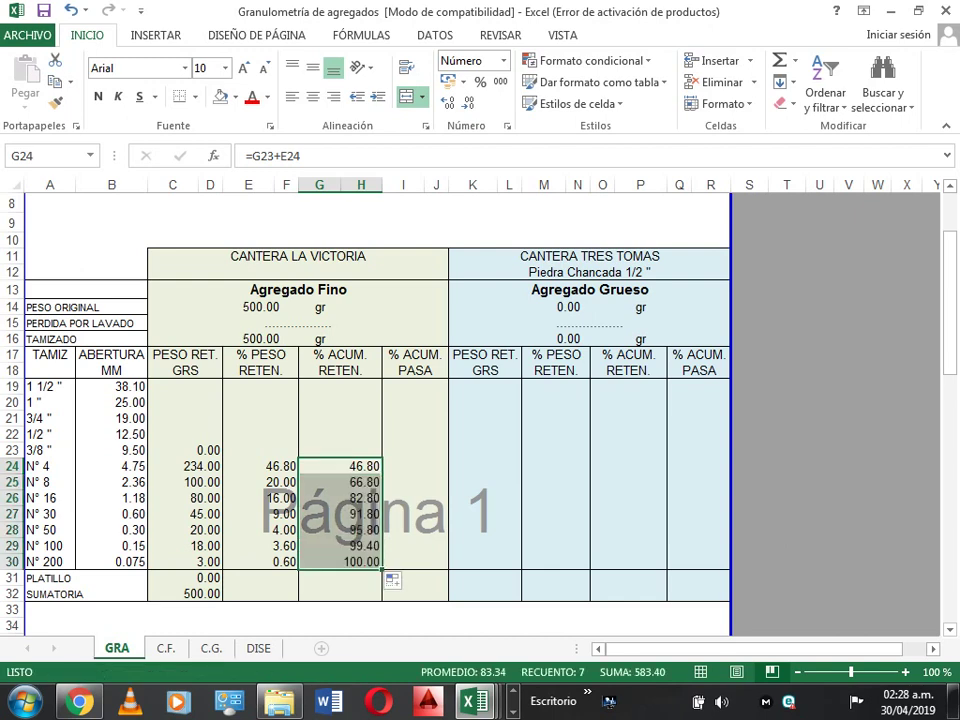
pyautogui.click(340, 561)
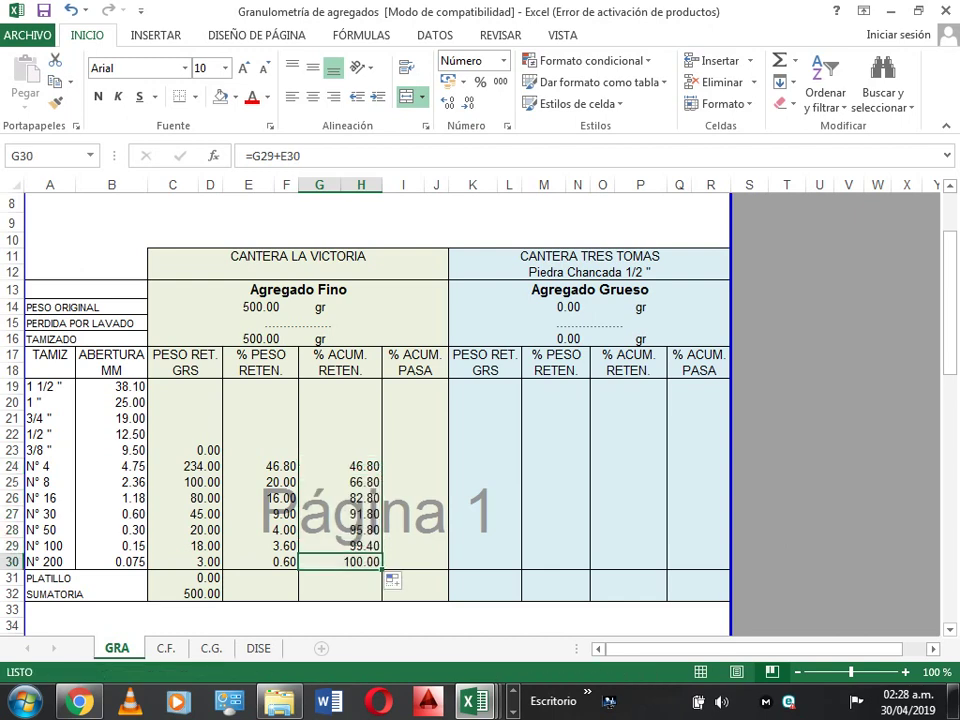
# Check the sum of the % PESO RETEN. values from N° 4 to N° 200 and view the fineness modulus section
pyautogui.moveTo(260, 466); pyautogui.dragTo(260, 561)
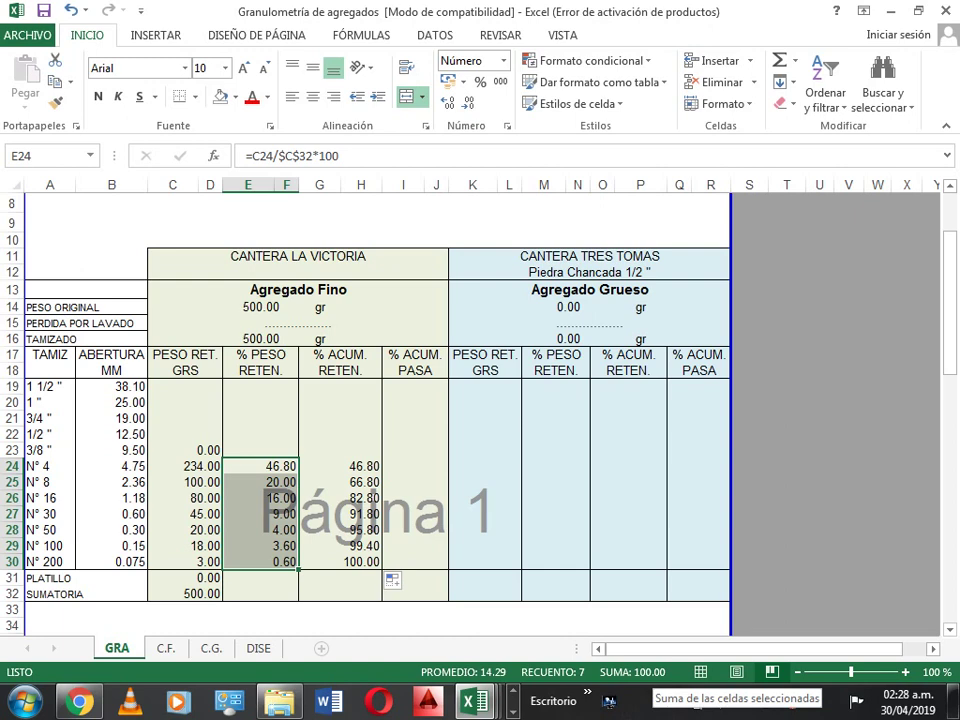
pyautogui.press('Return')
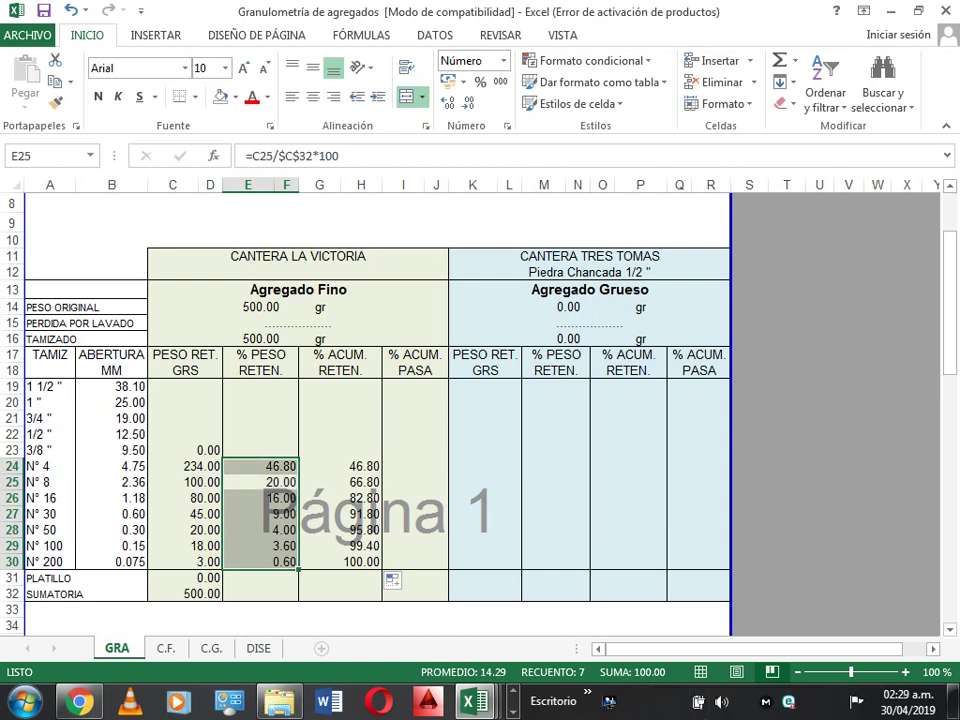
pyautogui.scroll(-7, 365, 400)
pyautogui.click(402, 407)
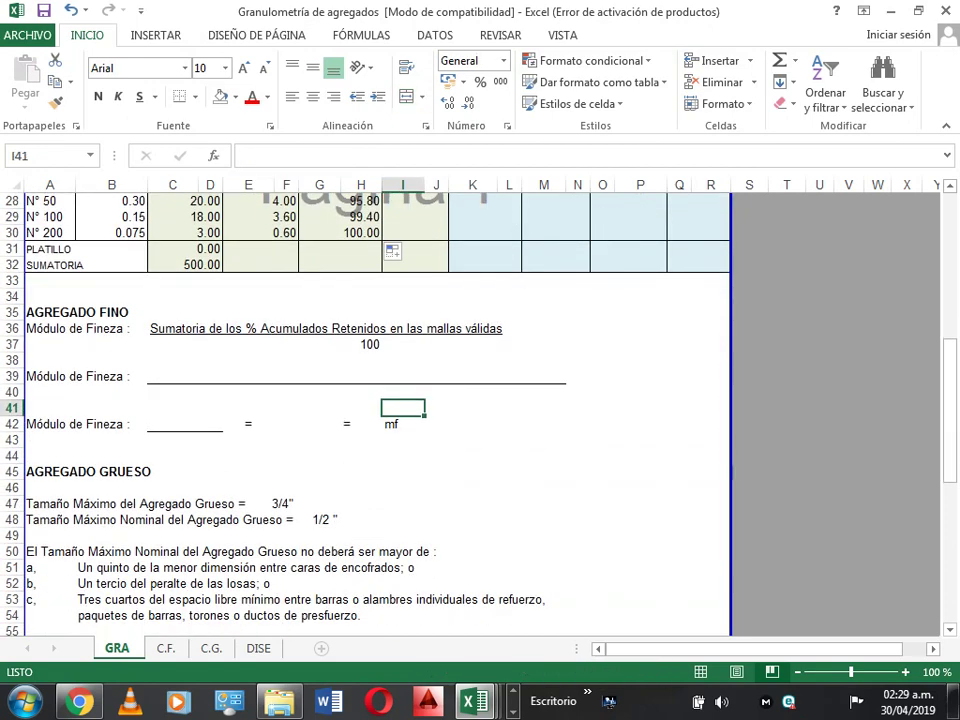
pyautogui.moveTo(950, 387); pyautogui.dragTo(950, 288)
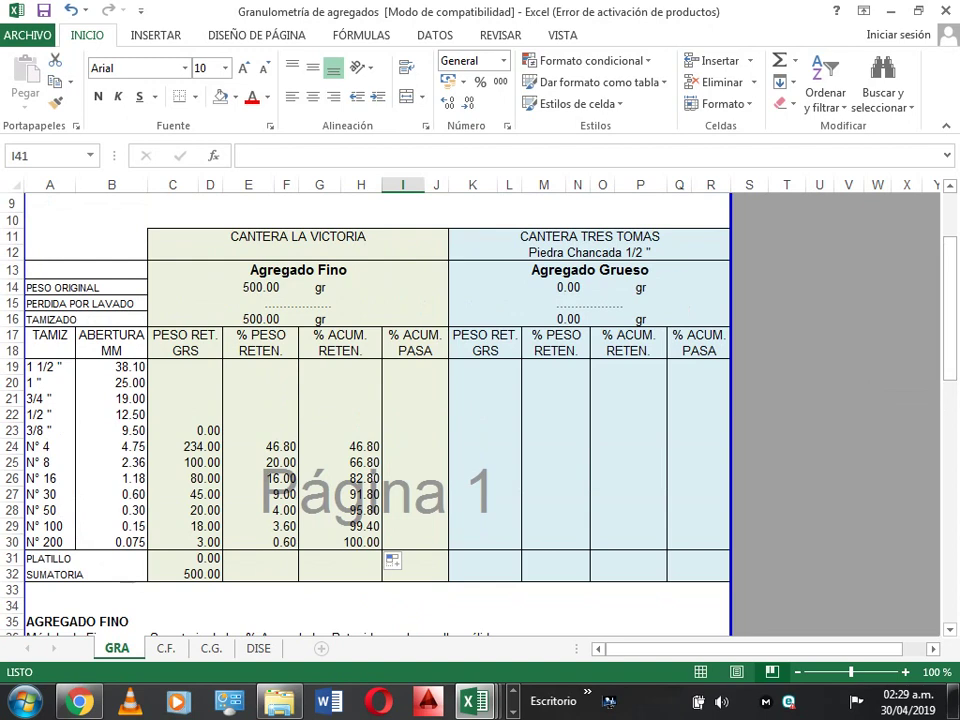
# Enter the cumulative passing formula =100-G24 in the fine aggregate's % ACUM. PASA cell for sieve N° 4
pyautogui.click(415, 336)
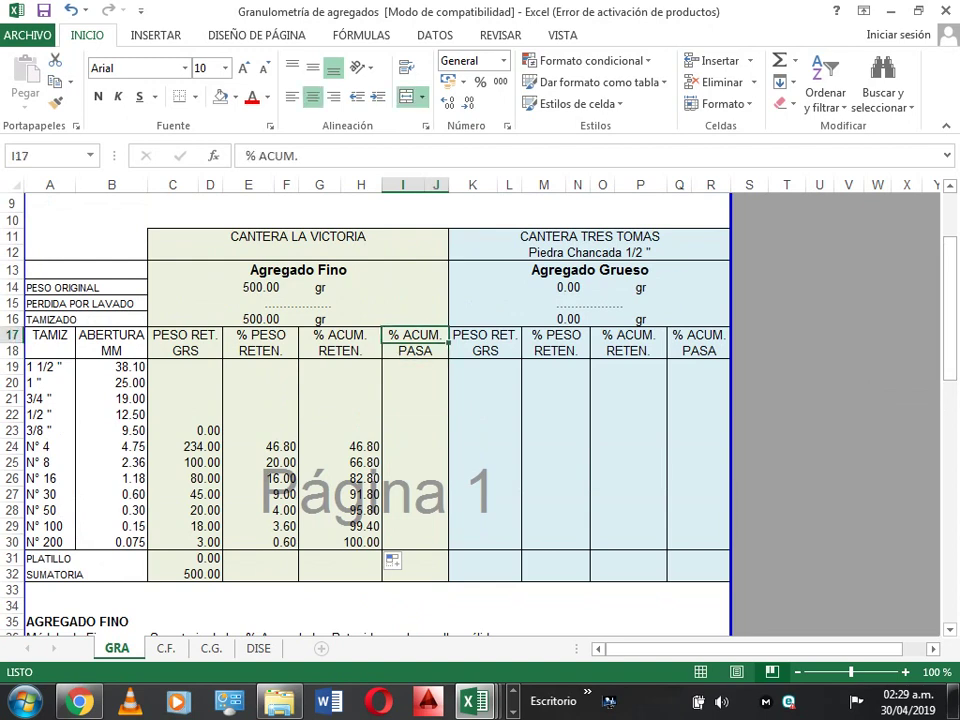
pyautogui.click(415, 446)
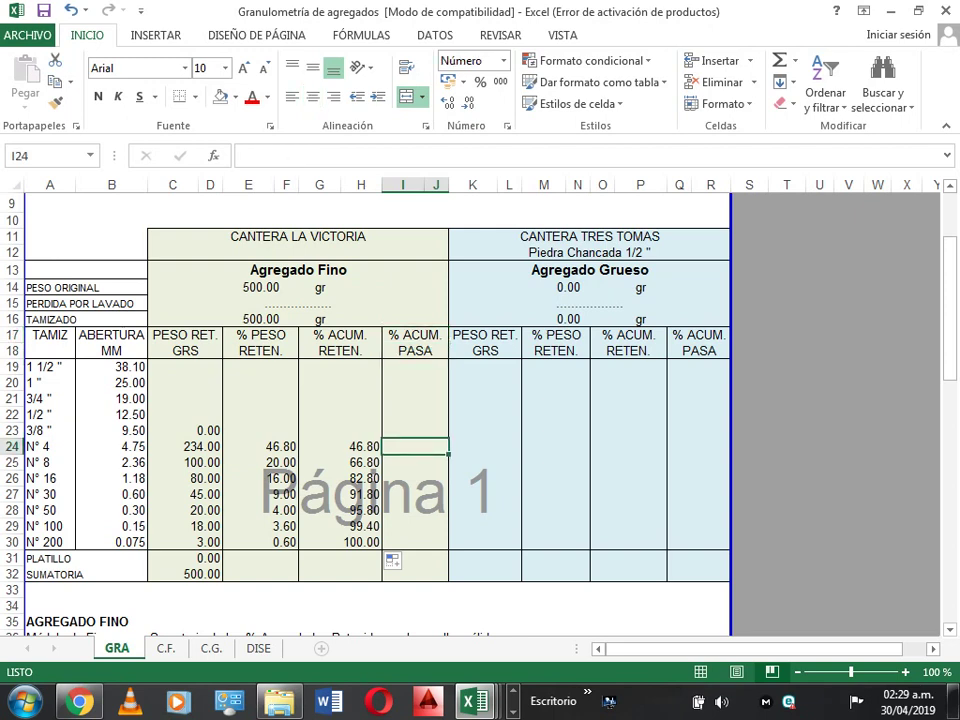
pyautogui.write('=')
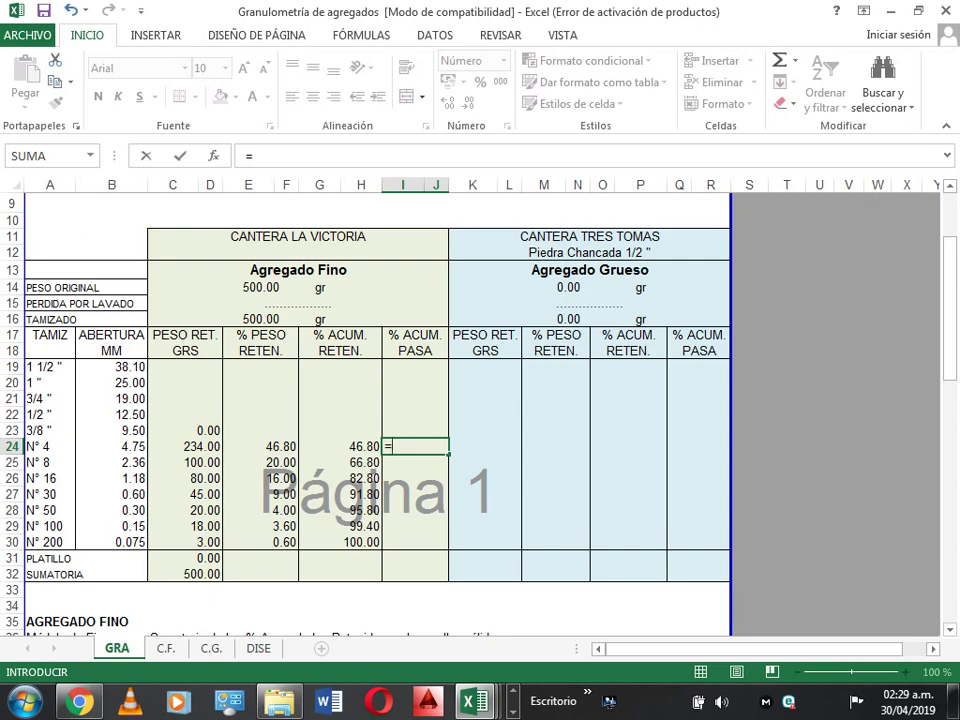
pyautogui.write('100-')
pyautogui.press('Left')
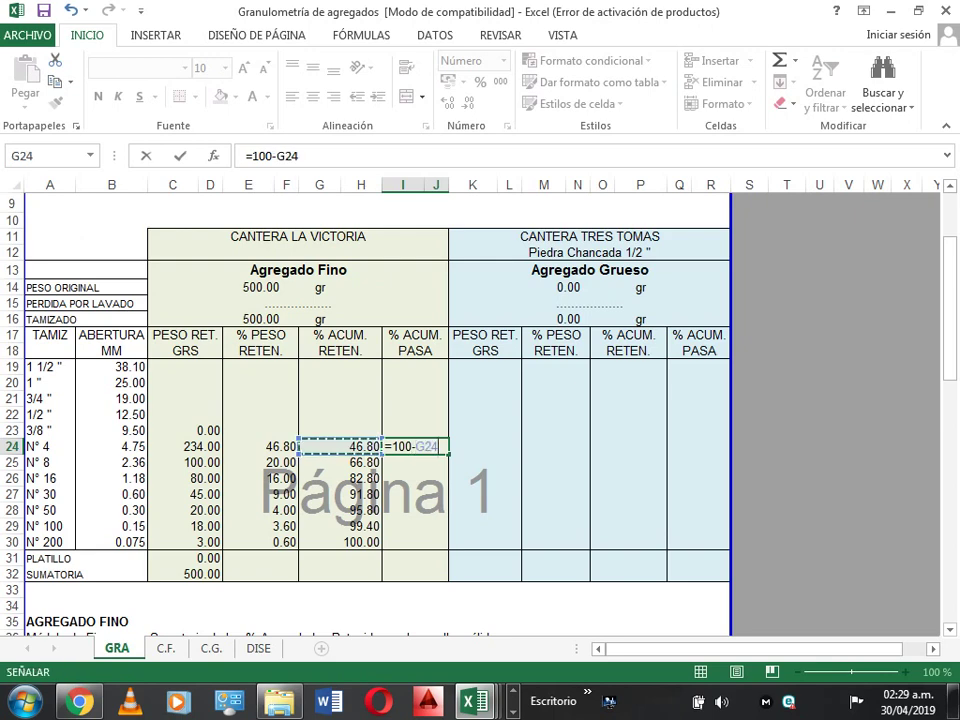
pyautogui.press('Return')
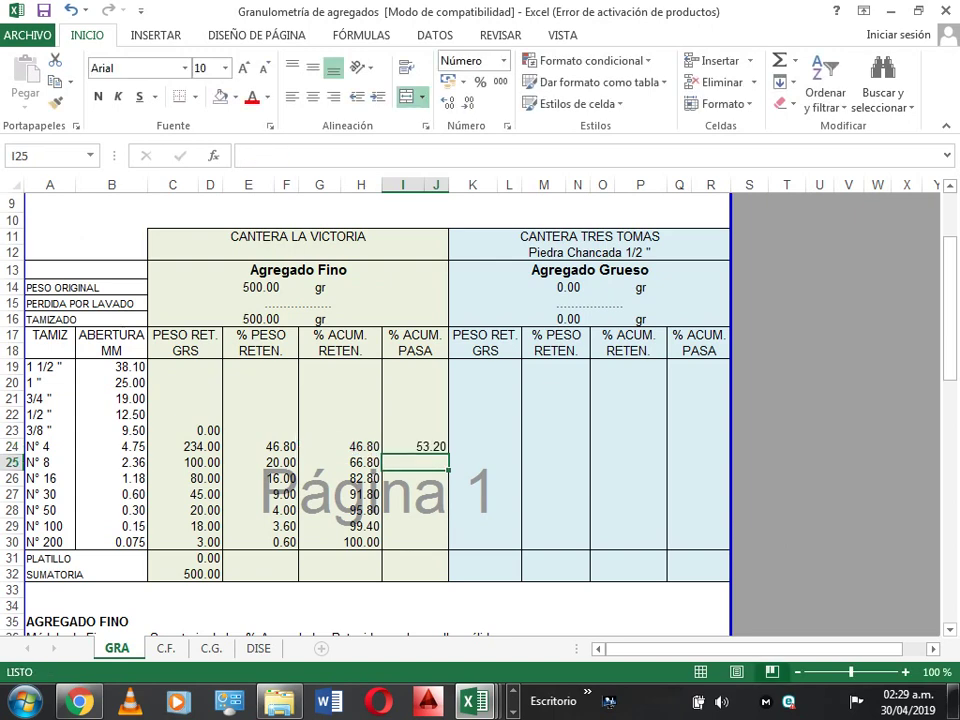
# Fill the I24 cumulative passing formula down through the N° 200 row
pyautogui.click(415, 446)
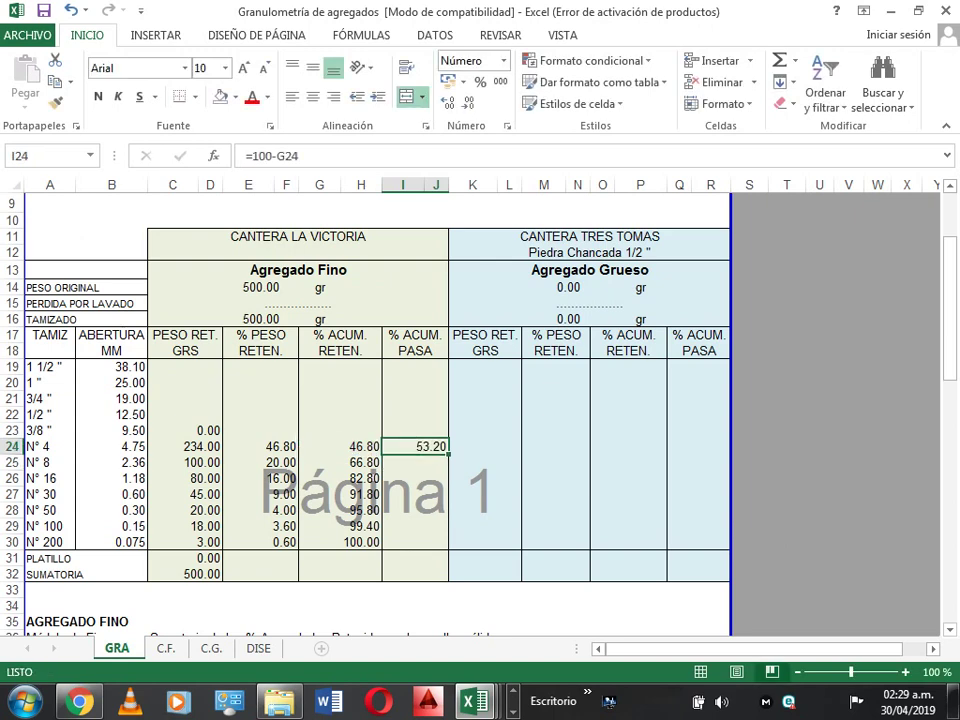
pyautogui.moveTo(448, 454); pyautogui.dragTo(440, 545)
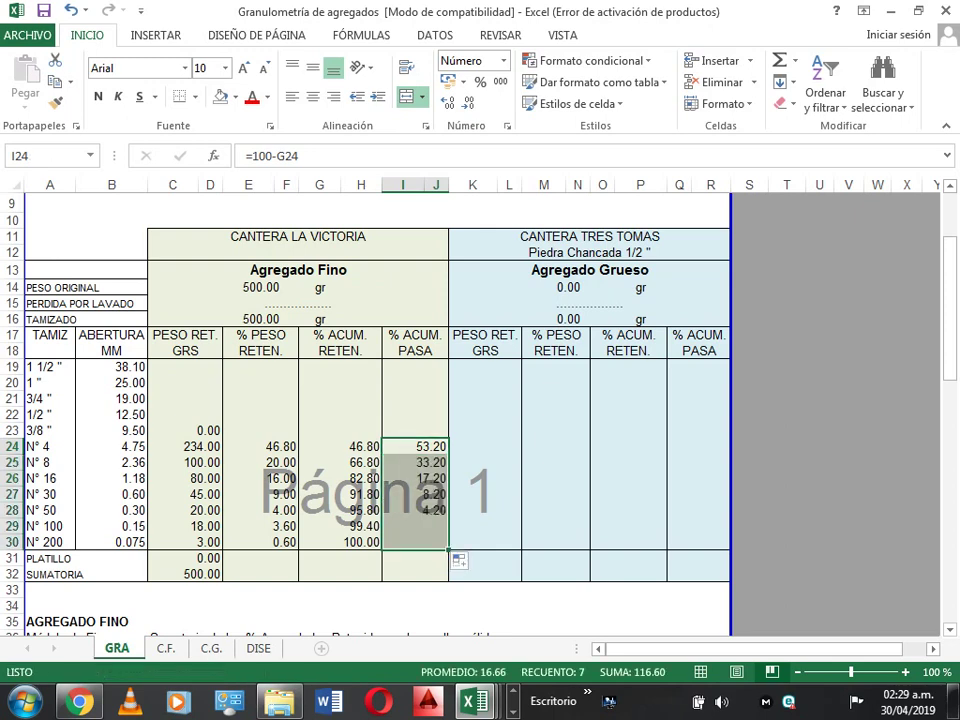
pyautogui.click(430, 542)
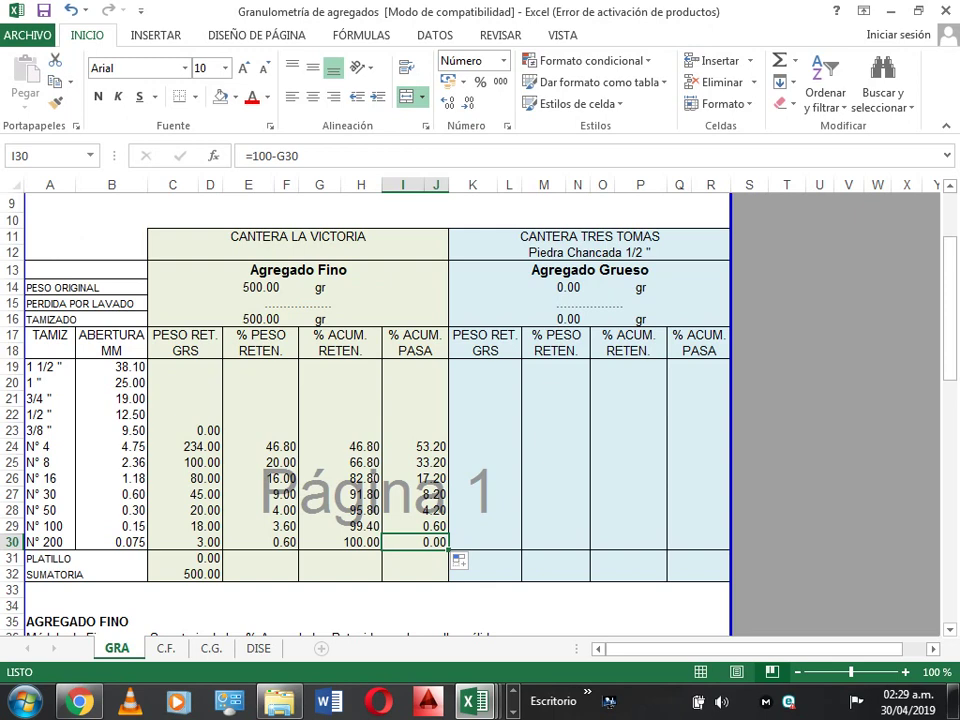
# Examine the fine aggregate's Módulo de Fineza definition in row 36 and the % ACUM. RETEN. values it refers to
pyautogui.press('Down')
pyautogui.press('Down')
pyautogui.press('Down')
pyautogui.press('Down')
pyautogui.press('Down')
pyautogui.press('Down')
pyautogui.press('Down')
pyautogui.press('Down')
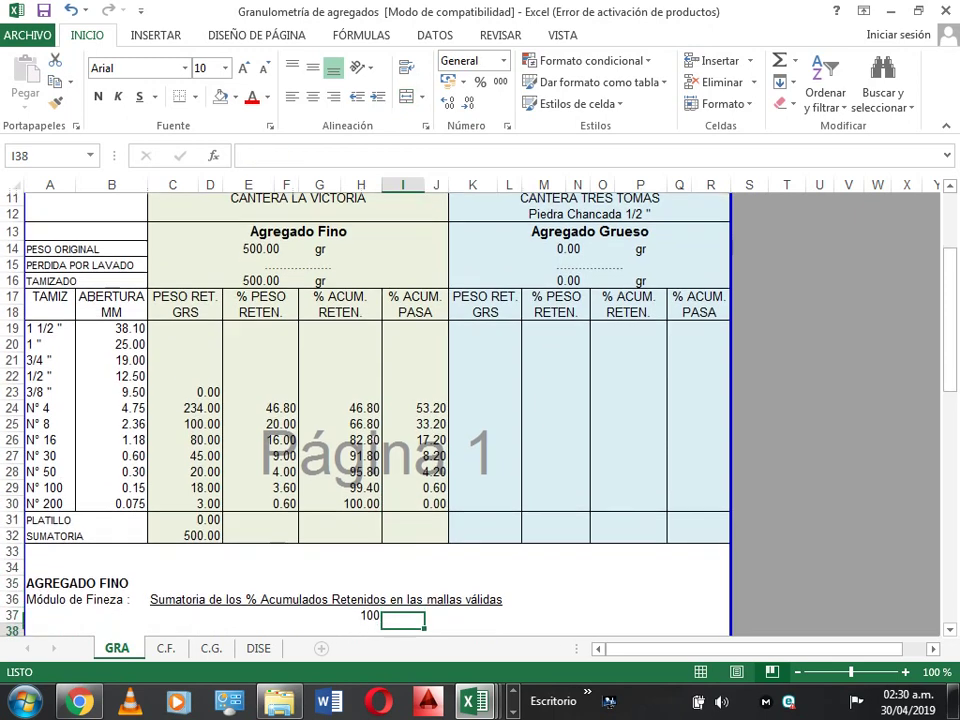
pyautogui.press('Down')
pyautogui.press('Up')
pyautogui.press('Up')
pyautogui.press('Up')
pyautogui.press('Left')
pyautogui.press('Left')
pyautogui.press('Left')
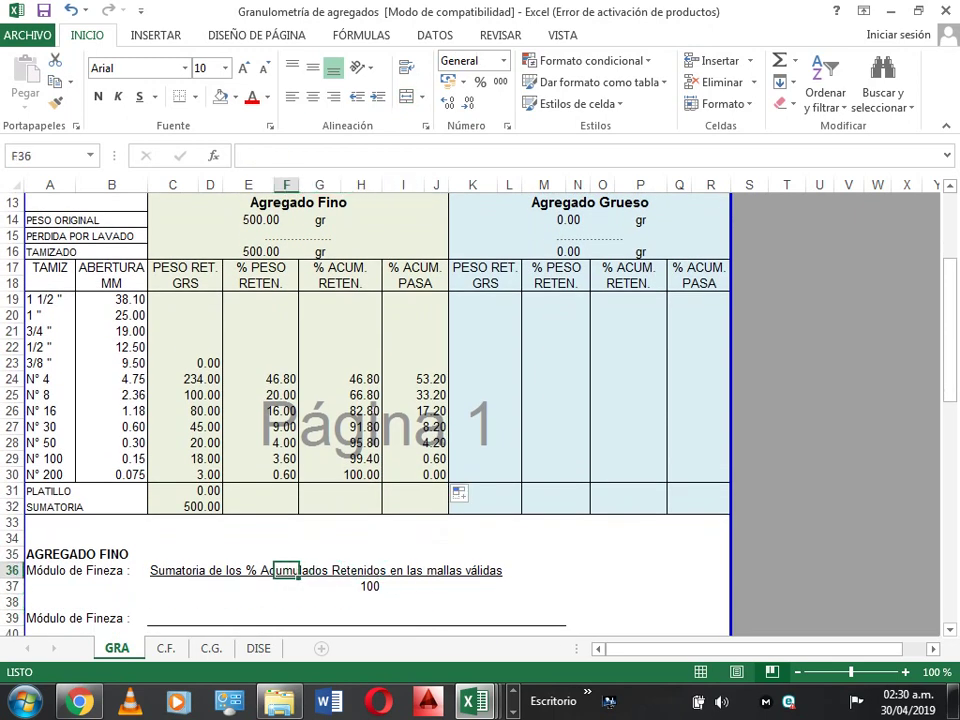
pyautogui.press('Left')
pyautogui.press('Left')
pyautogui.press('Left')
pyautogui.press('Left')
pyautogui.press('Right')
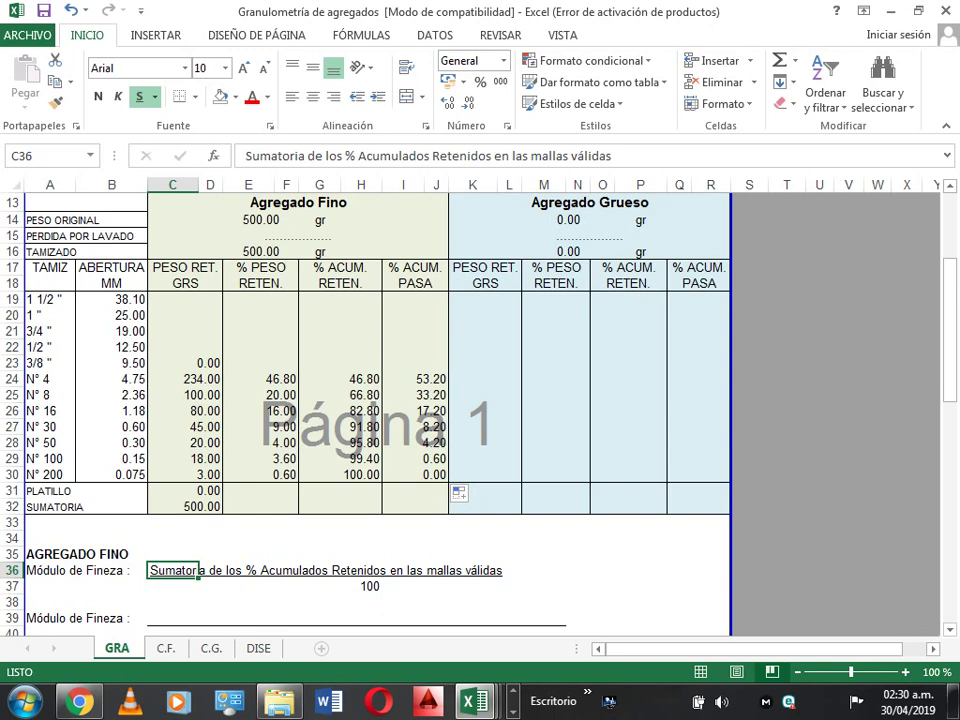
pyautogui.click(340, 410)
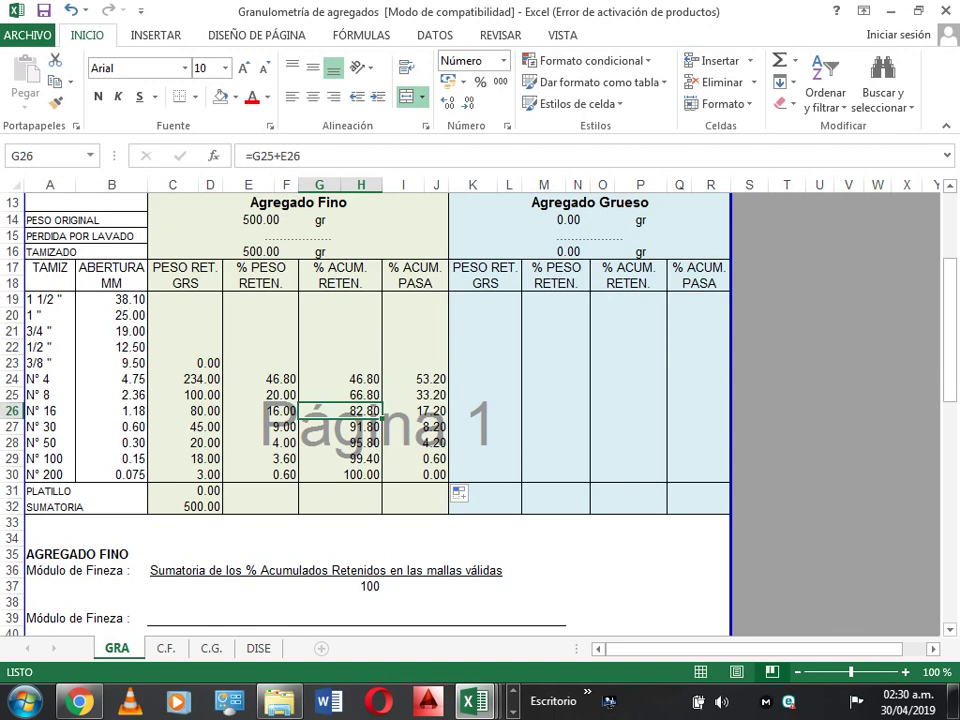
# Highlight the sieve labels N° 4, N° 8, N° 16, N° 30, N° 50 and N° 100 with a light green fill
pyautogui.click(49, 379)
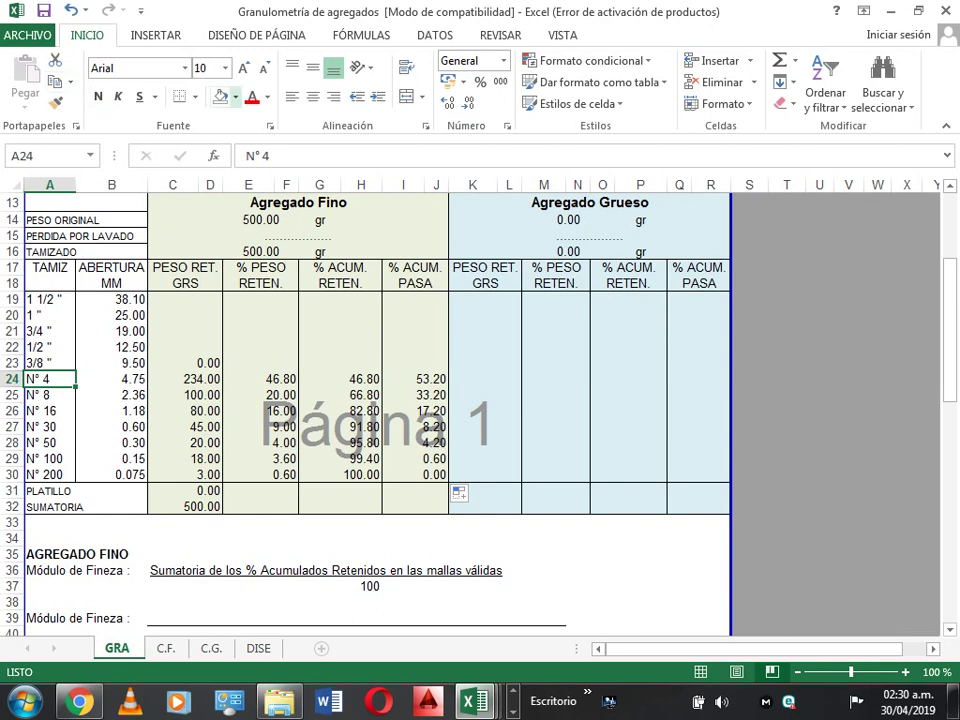
pyautogui.click(235, 96)
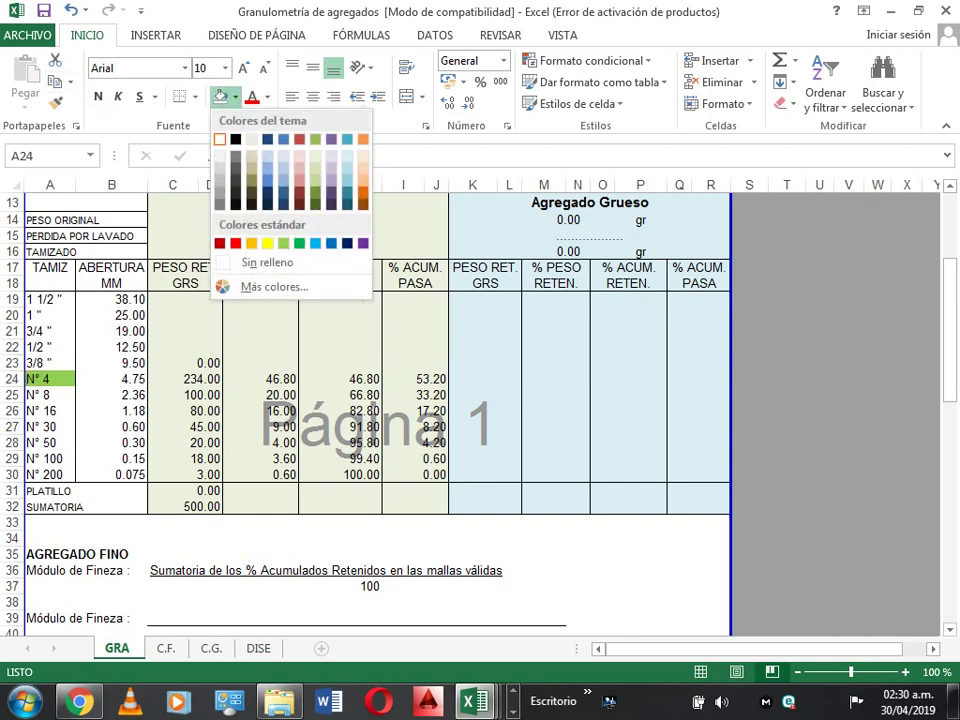
pyautogui.click(283, 243)
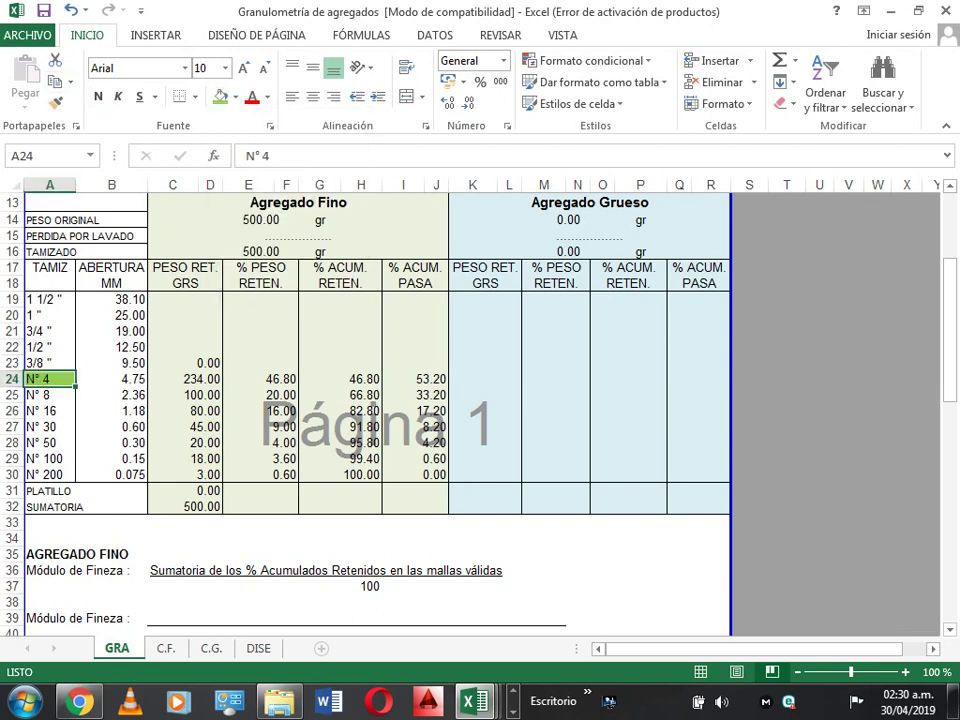
pyautogui.click(49, 395)
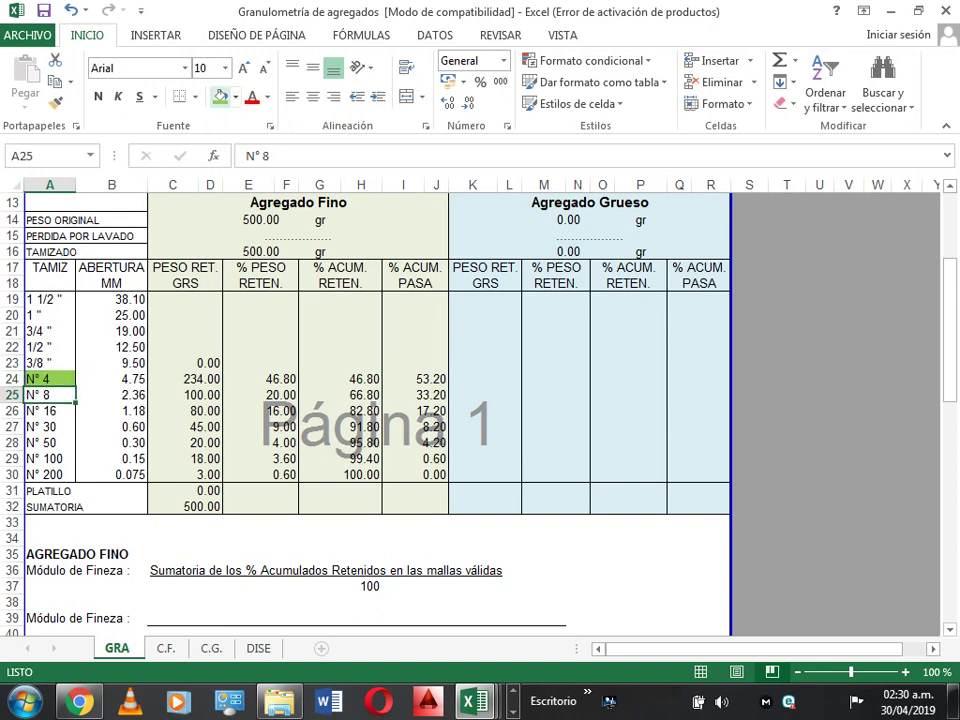
pyautogui.click(221, 97)
pyautogui.press('Down')
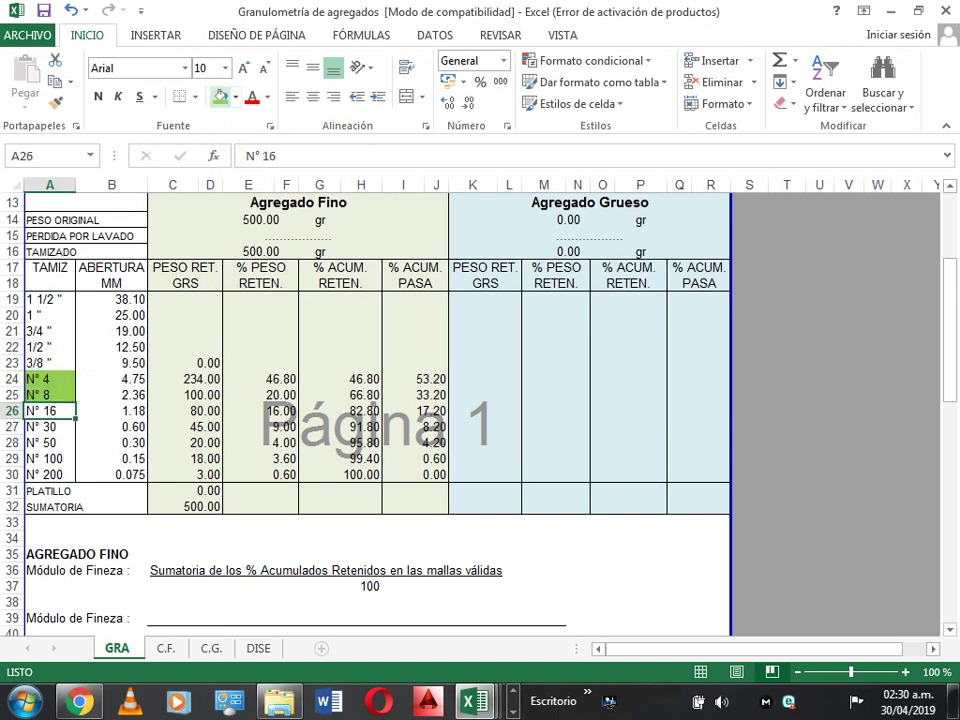
pyautogui.click(221, 97)
pyautogui.press('Down')
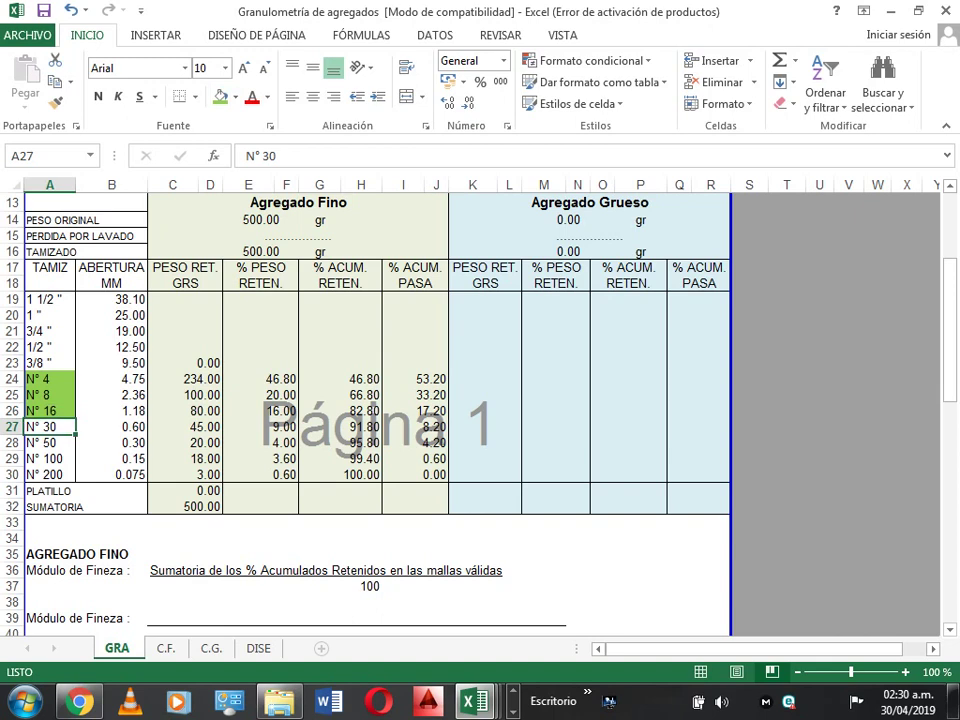
pyautogui.click(221, 97)
pyautogui.press('Down')
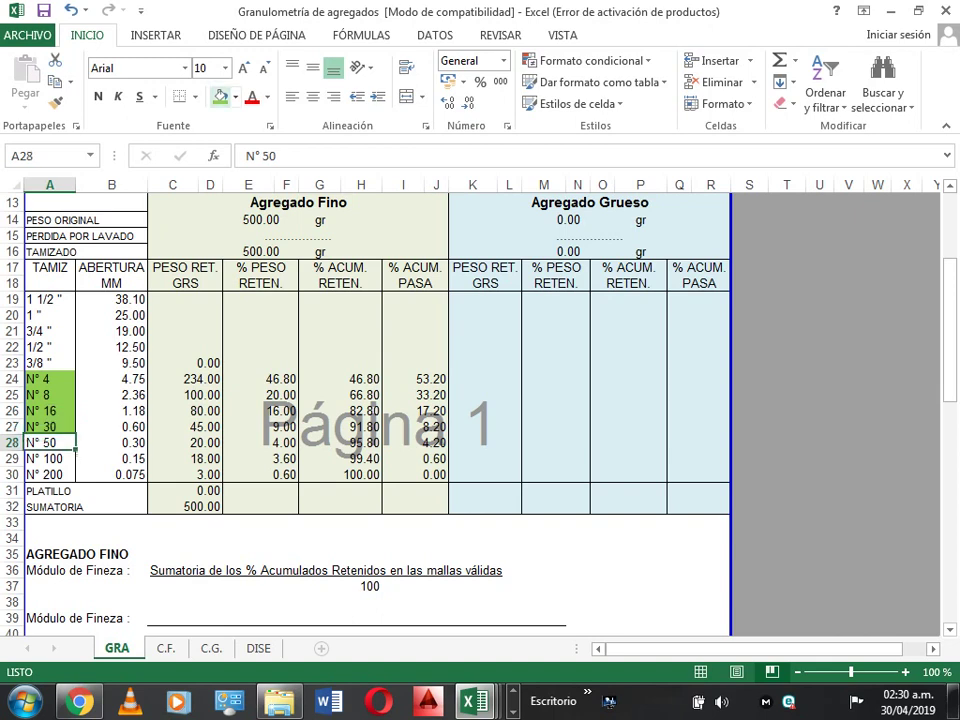
pyautogui.click(221, 97)
pyautogui.press('Down')
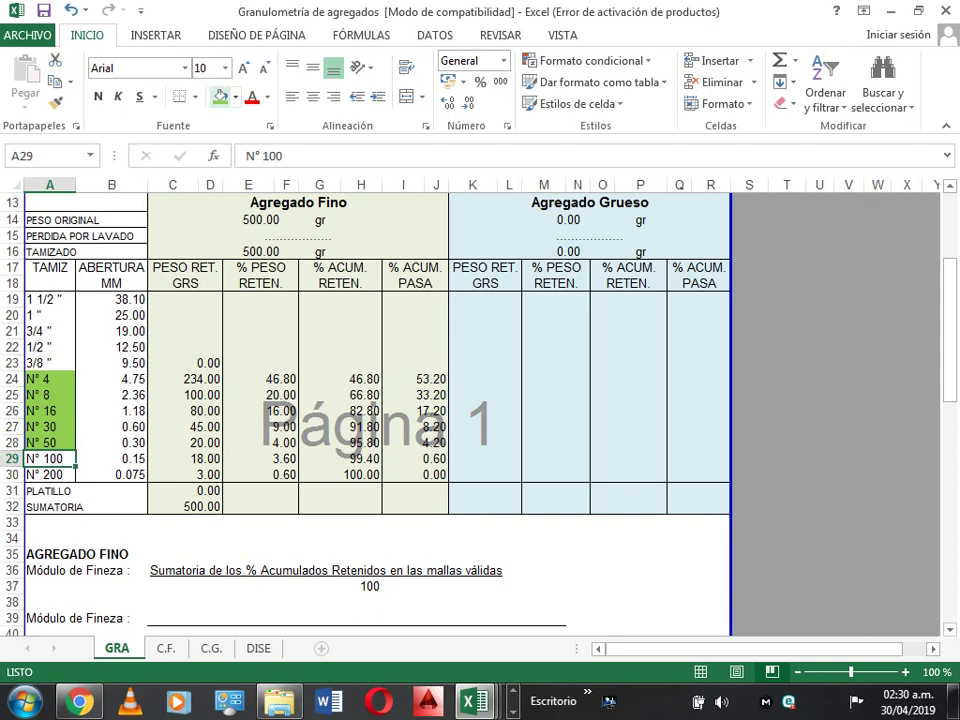
pyautogui.click(221, 97)
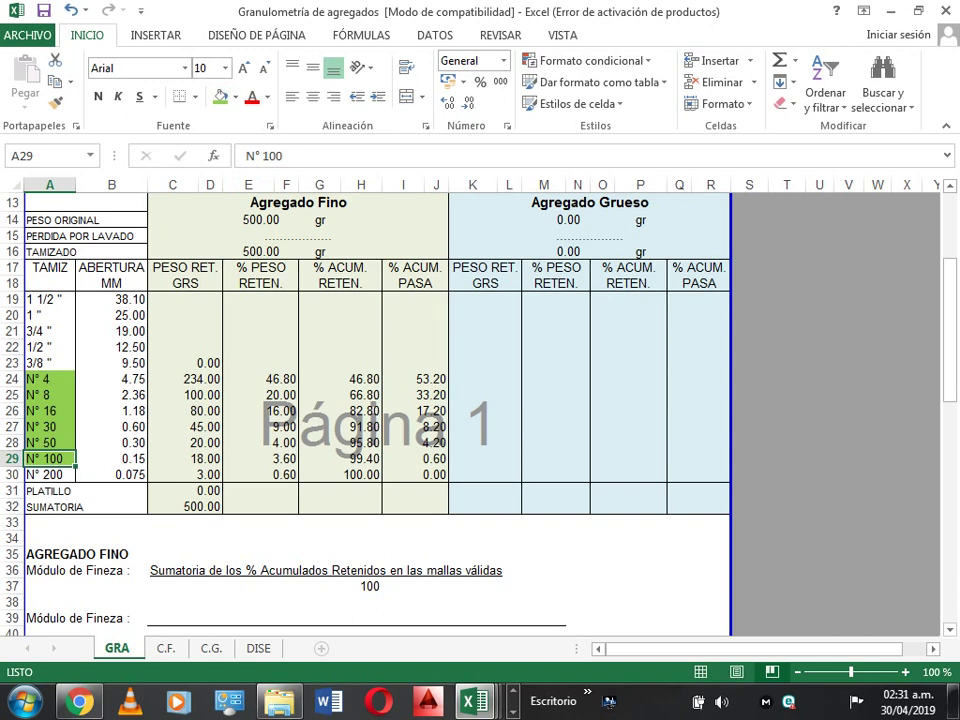
pyautogui.click(340, 379)
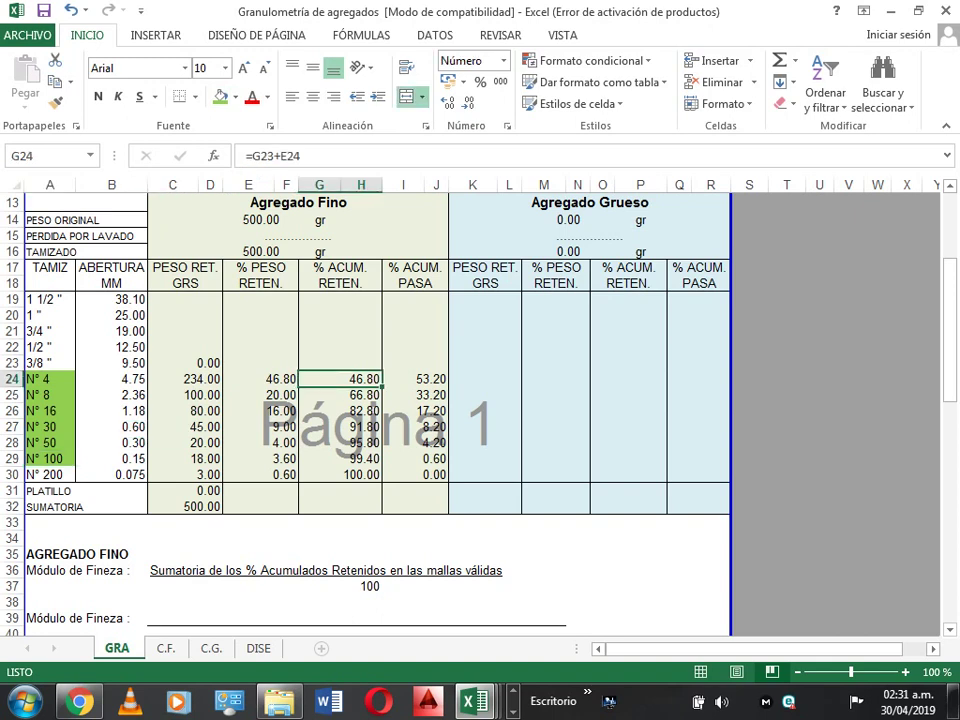
# Highlight the fine aggregate's % ACUM. RETEN. values for sieves N° 4 through N° 100 with the same green fill as their labels
pyautogui.moveTo(340, 379); pyautogui.dragTo(340, 395)
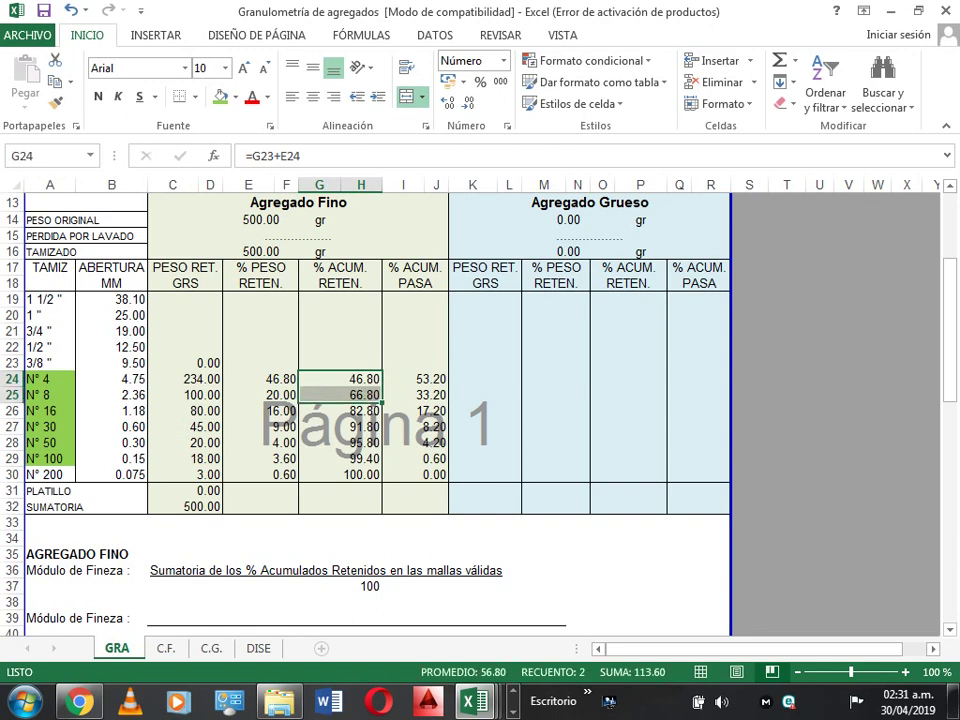
pyautogui.hotkey('shift', 'Down')
pyautogui.hotkey('shift', 'Down')
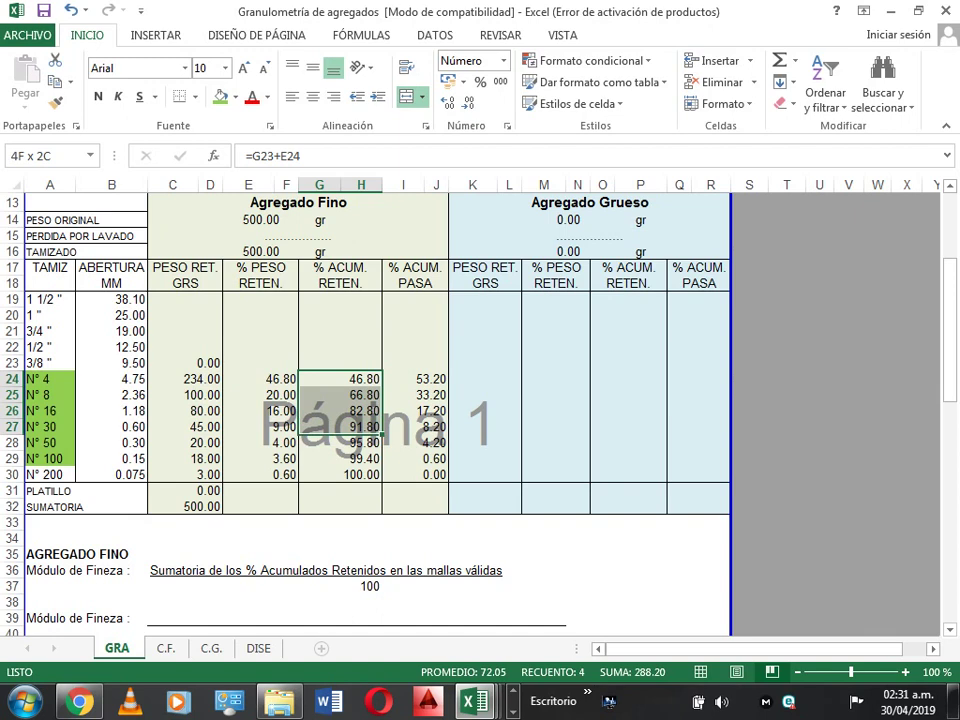
pyautogui.hotkey('shift', 'Down')
pyautogui.hotkey('shift', 'Down')
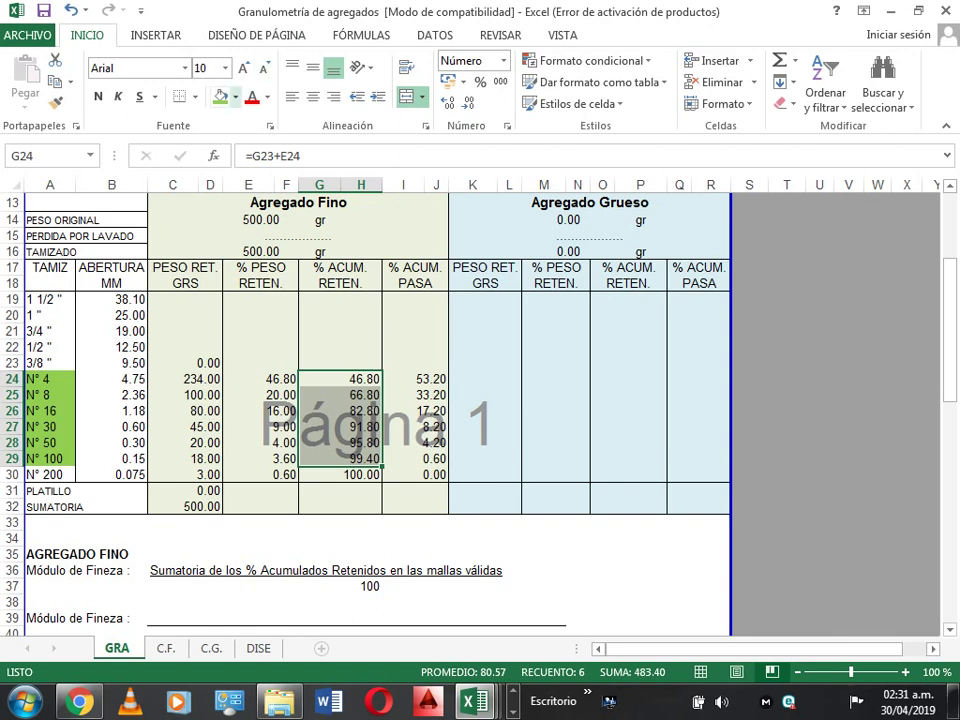
pyautogui.press('F4')
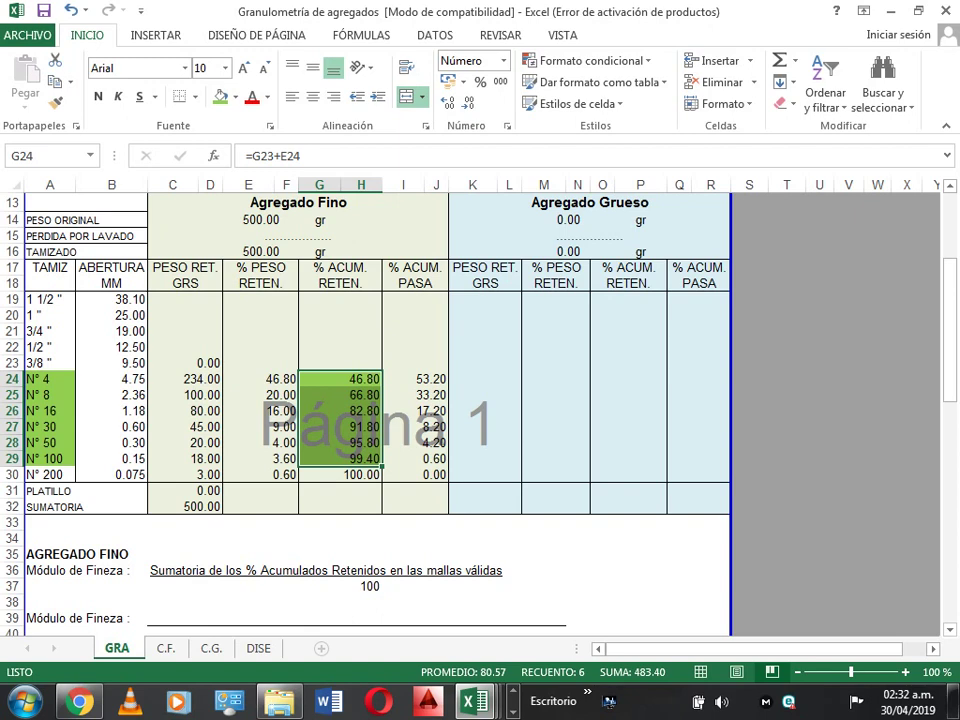
# Examine the fine aggregate's % ACUM. PASA values and how they feed the ARENA EN ESTUDIO column and curve on the C.F. sheet
pyautogui.click(403, 379)
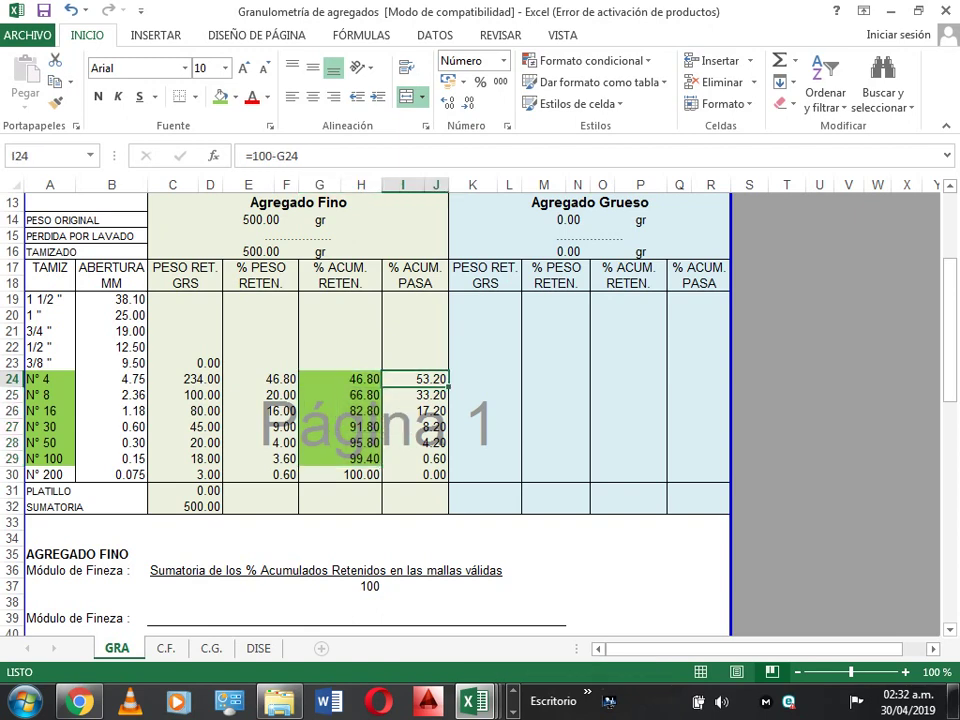
pyautogui.press('Down')
pyautogui.press('Down')
pyautogui.press('Down')
pyautogui.press('Down')
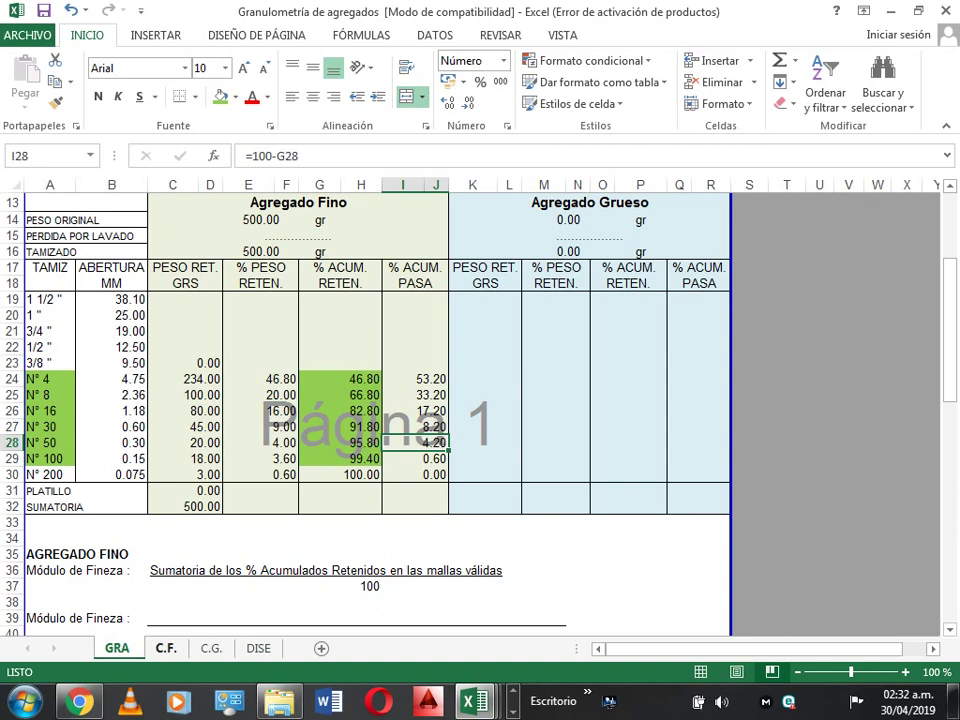
pyautogui.hotkey('ctrl', 'pagedown')
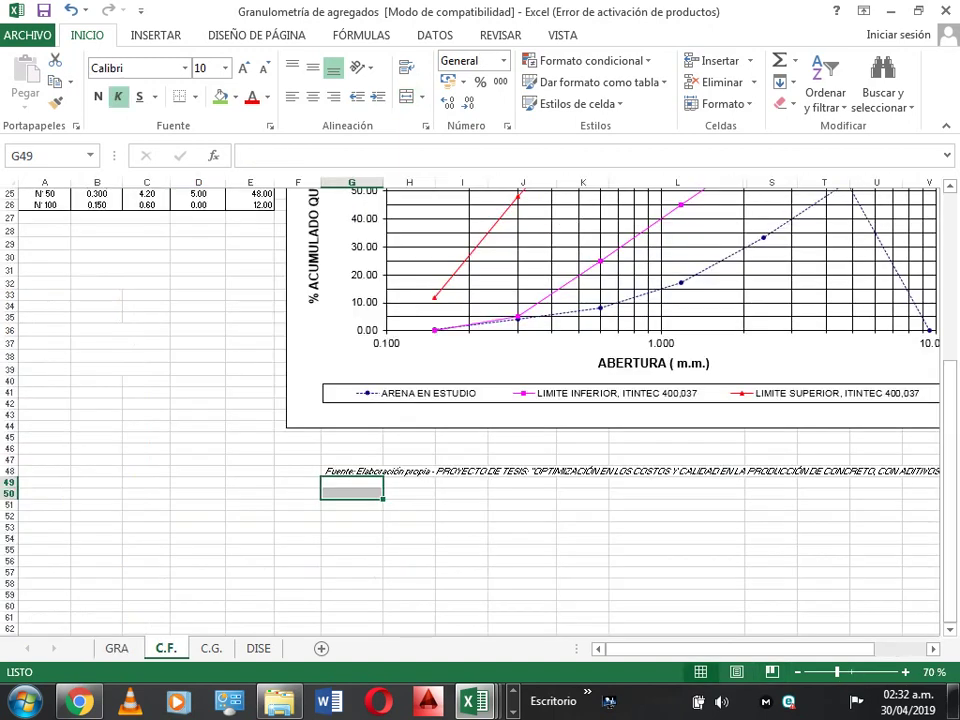
pyautogui.scroll(4, 862, 362)
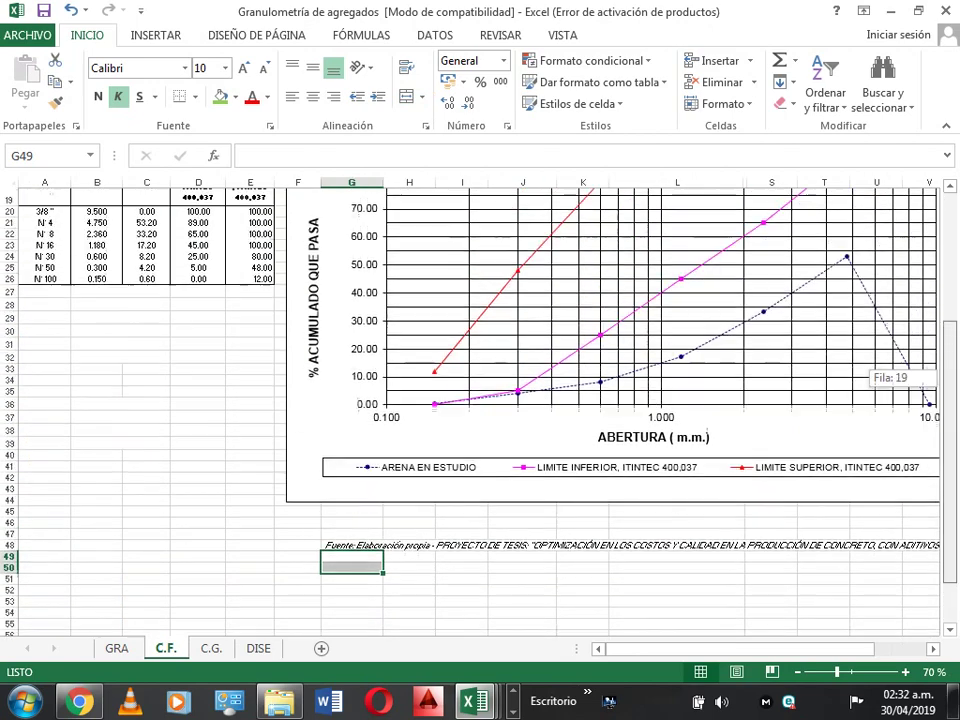
pyautogui.scroll(2, 862, 362)
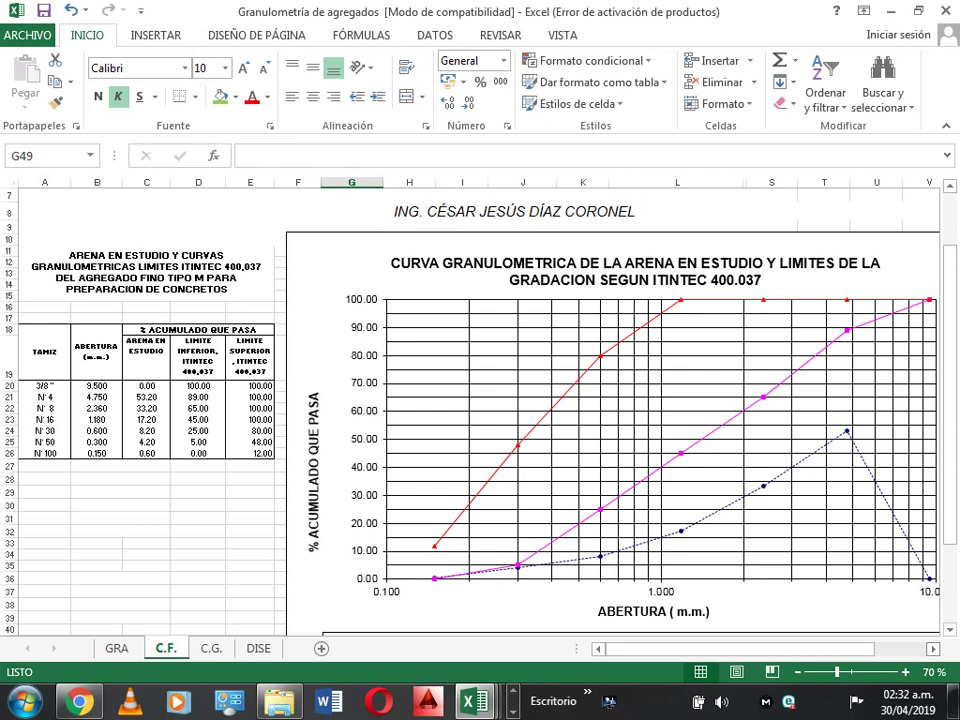
pyautogui.hscroll(1, 480, 400)
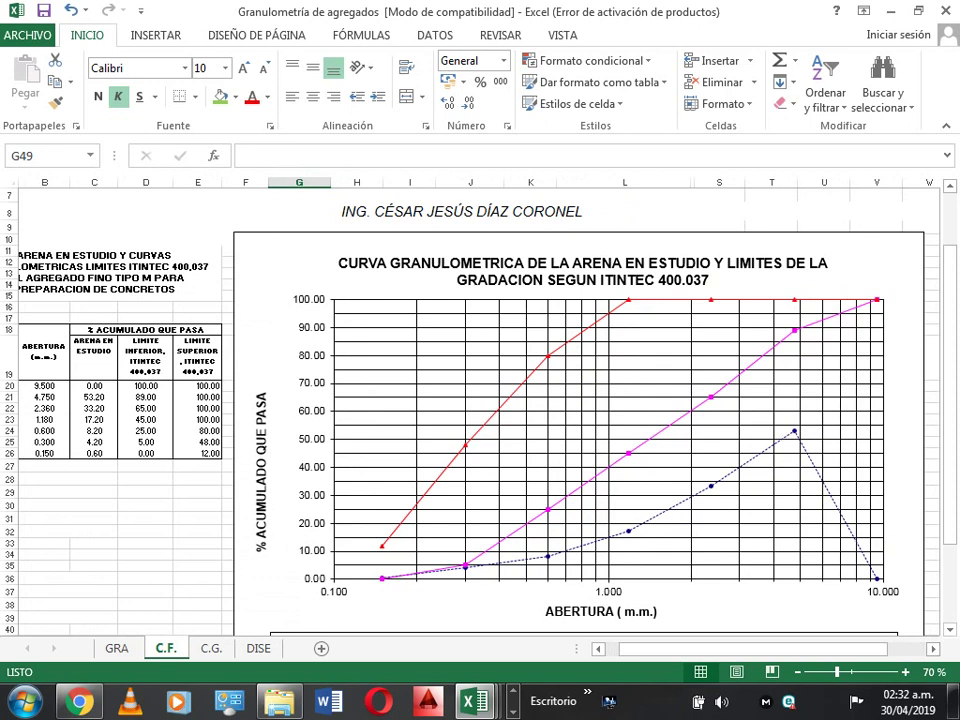
pyautogui.click(711, 486)
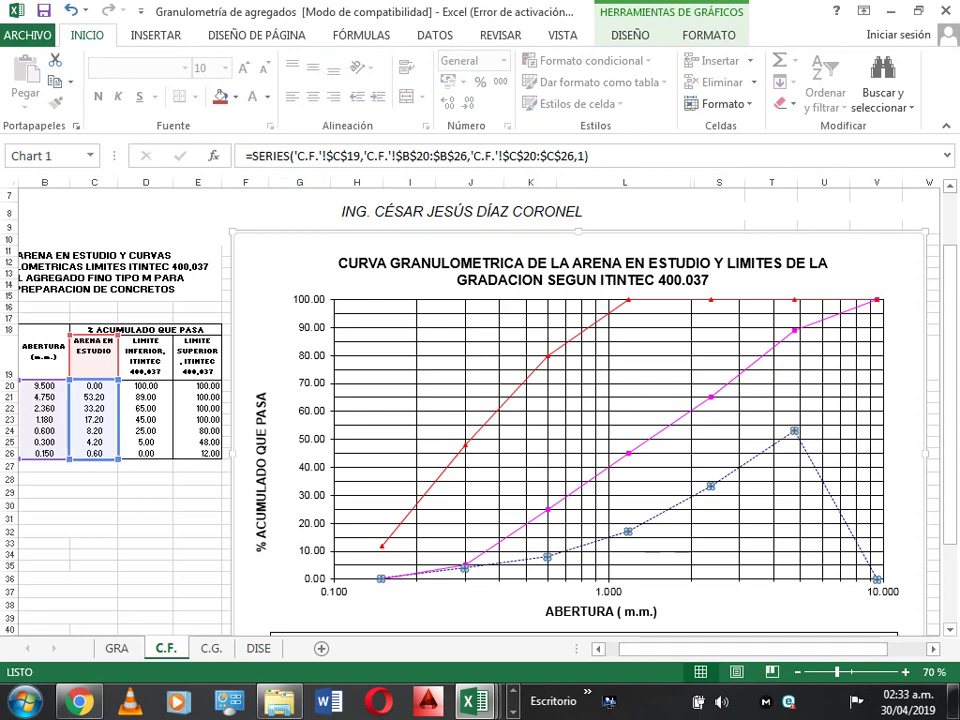
pyautogui.click(94, 386)
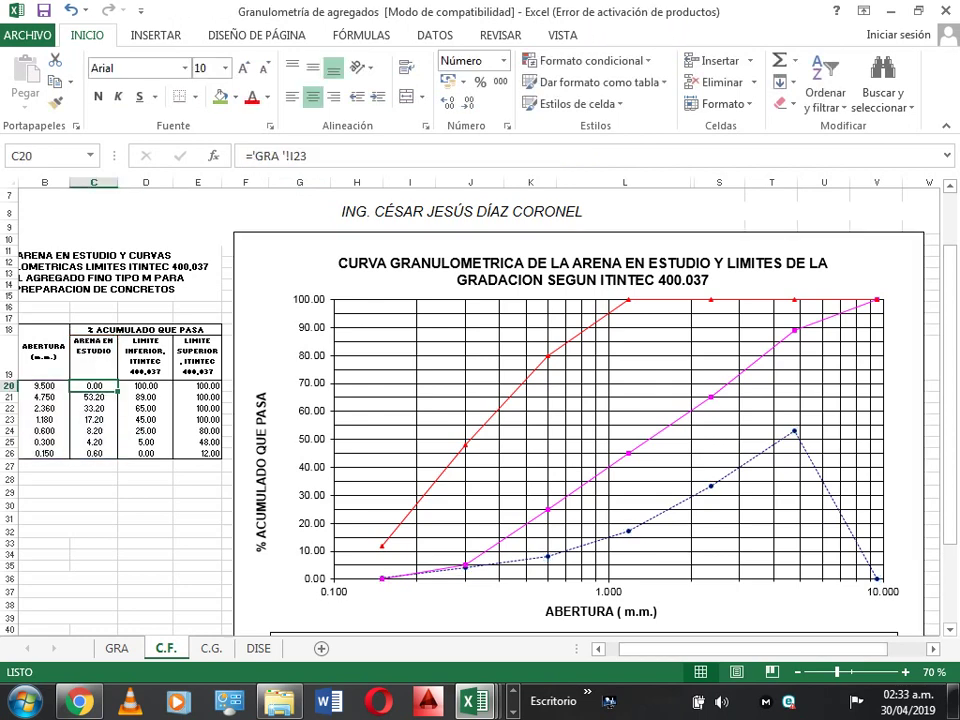
pyautogui.click(94, 397)
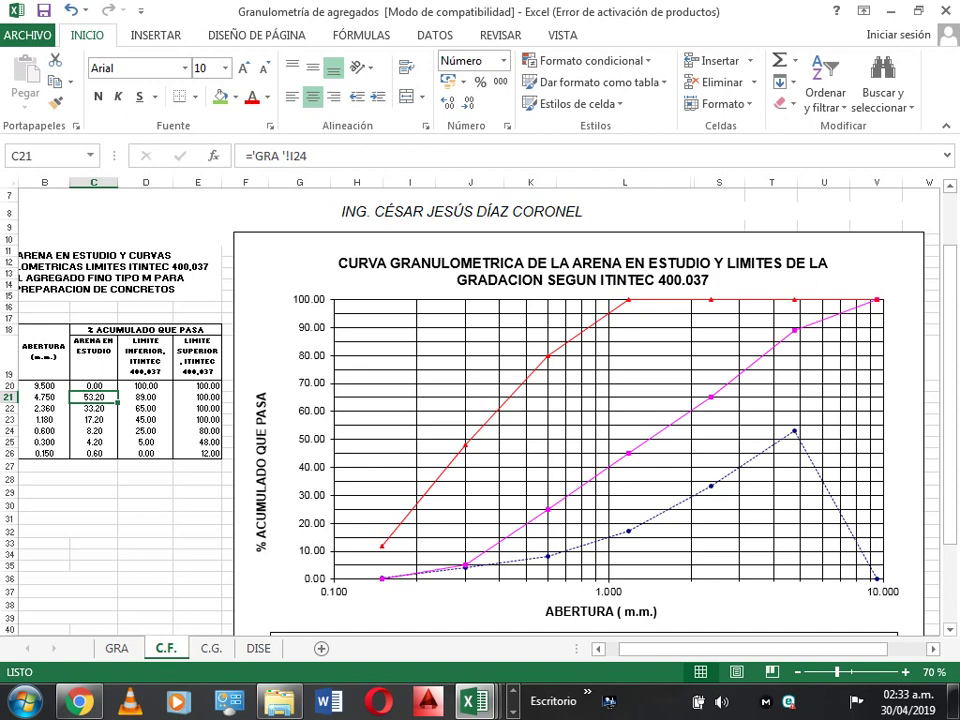
# Clear the study sand, lower limit and upper limit percentages in the 9.500 mm row of the C.F. table
pyautogui.click(145, 386)
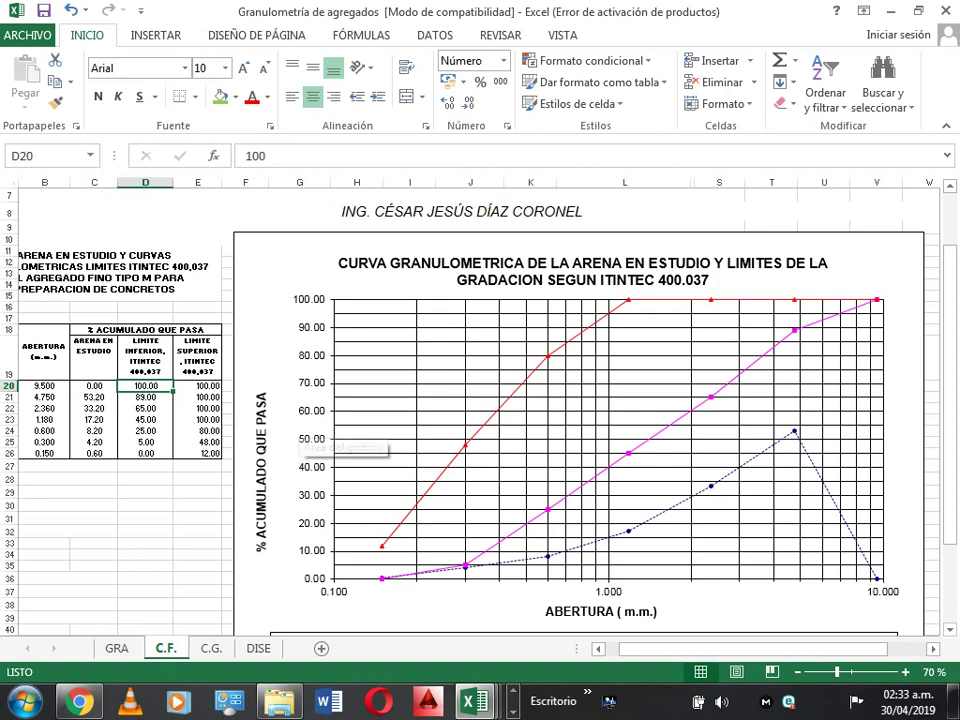
pyautogui.press('Delete')
pyautogui.press('Right')
pyautogui.press('Delete')
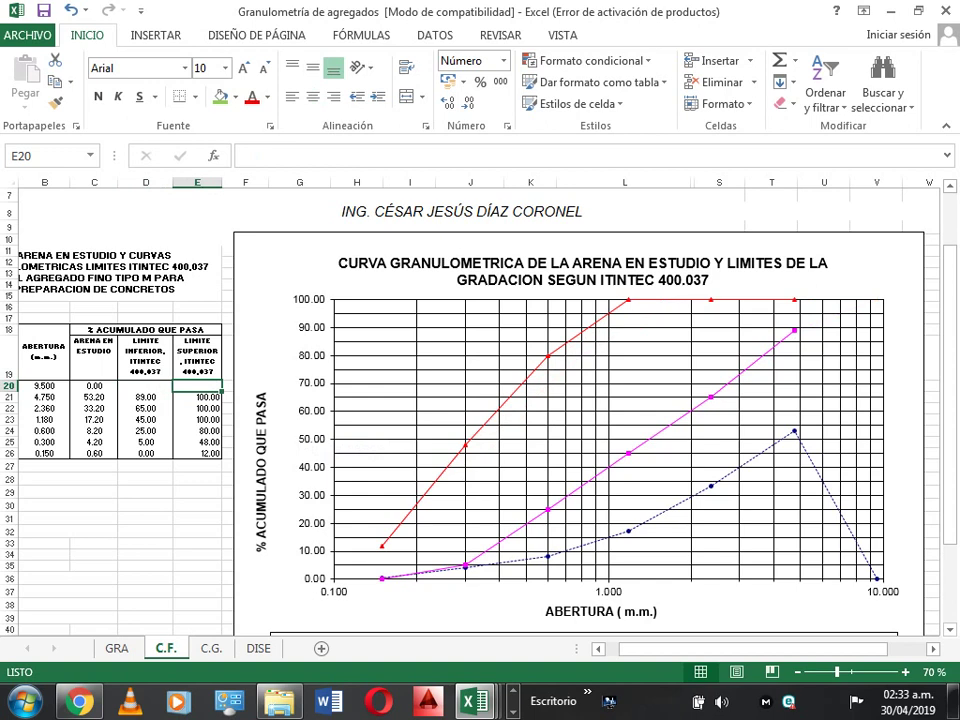
pyautogui.click(145, 386)
pyautogui.click(94, 386)
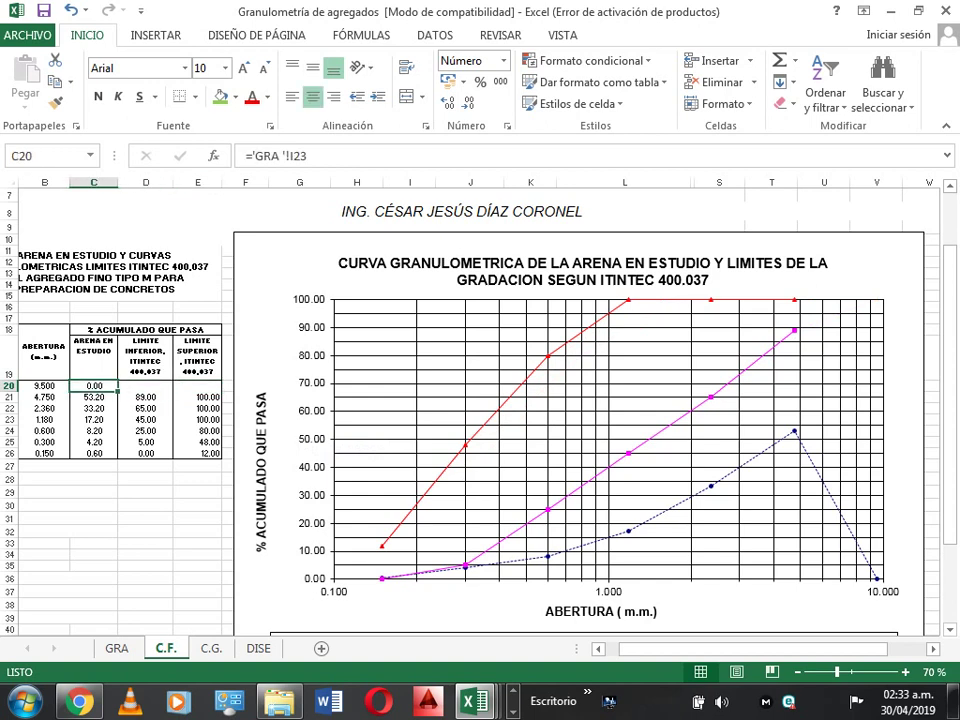
pyautogui.press('Delete')
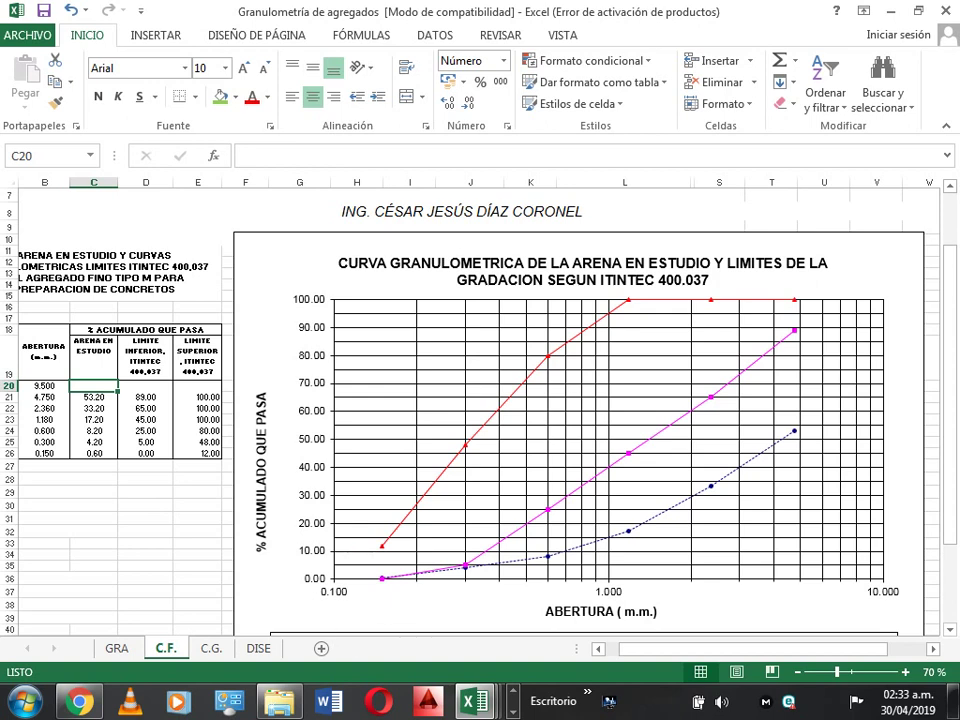
# Set the LIMITE INFERIOR percentage for the 4.750 mm opening to 80
pyautogui.click(146, 408)
pyautogui.click(146, 397)
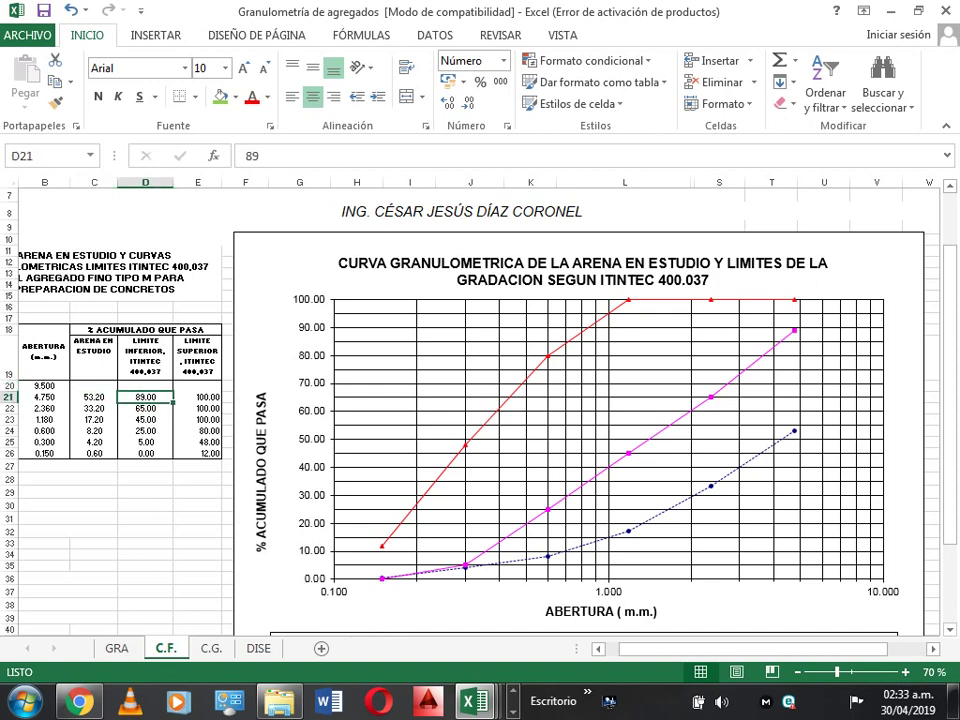
pyautogui.click(94, 397)
pyautogui.click(145, 397)
pyautogui.write('80')
pyautogui.press('Return')
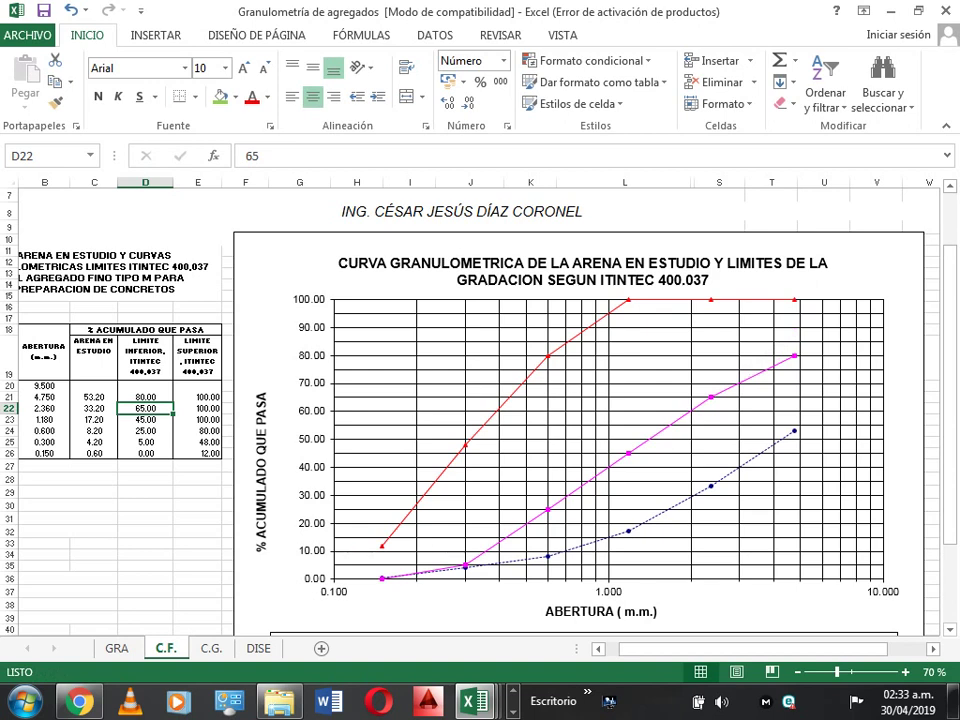
# Compare the C.F. table's study sand and limit values with the GRA sheet's % ACUM. PASA column and the gradation curves
pyautogui.press('Down')
pyautogui.press('Down')
pyautogui.press('Down')
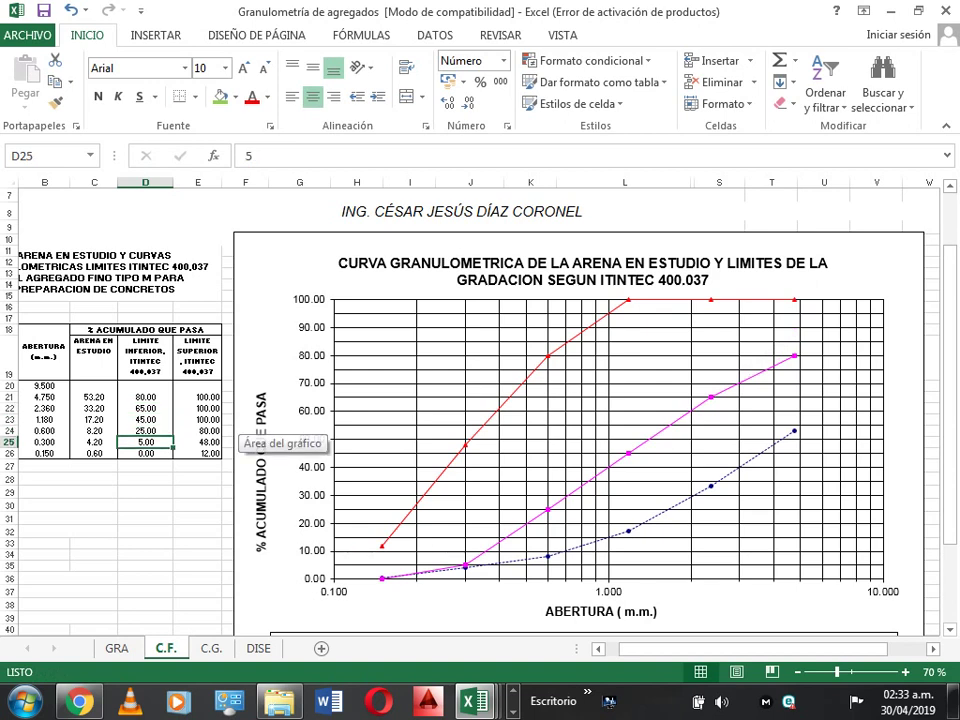
pyautogui.hotkey('ctrl', 'pageup')
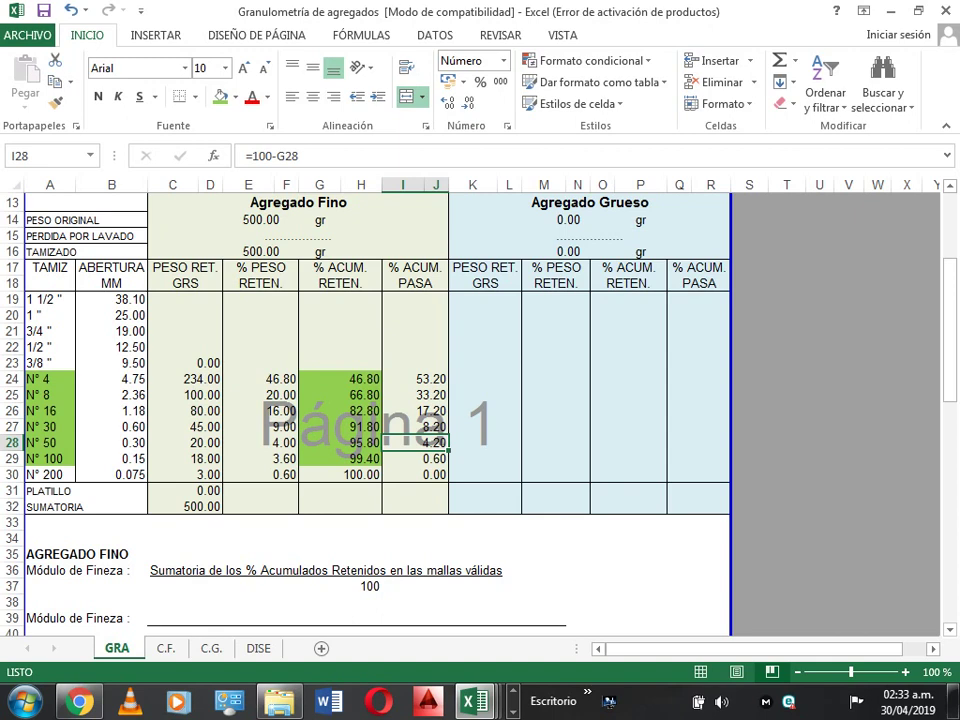
pyautogui.moveTo(415, 442); pyautogui.dragTo(415, 379)
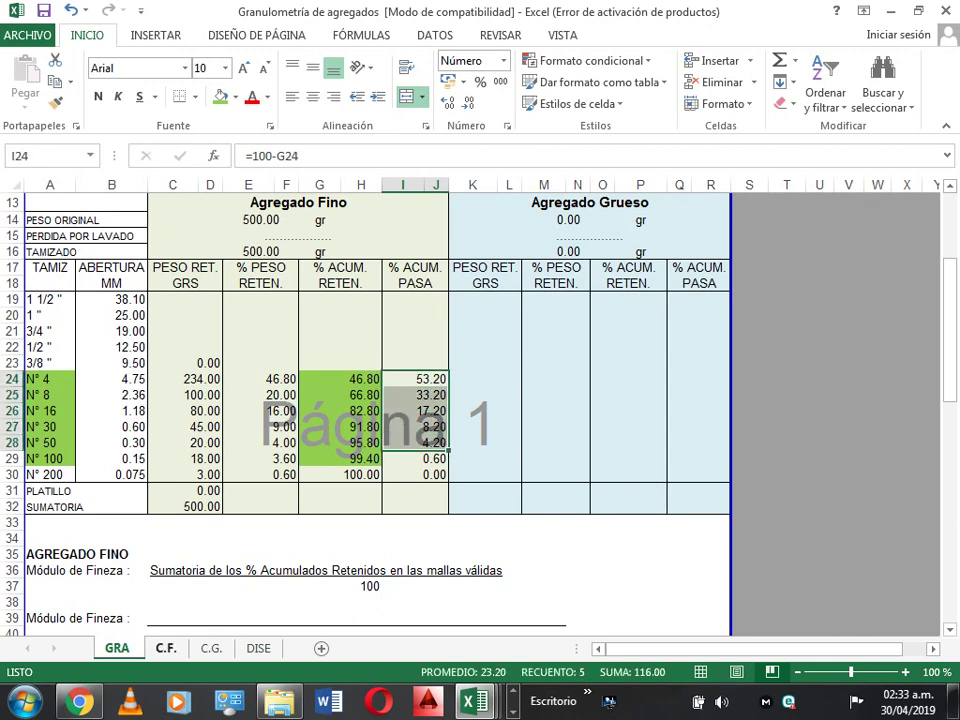
pyautogui.hotkey('ctrl', 'pagedown')
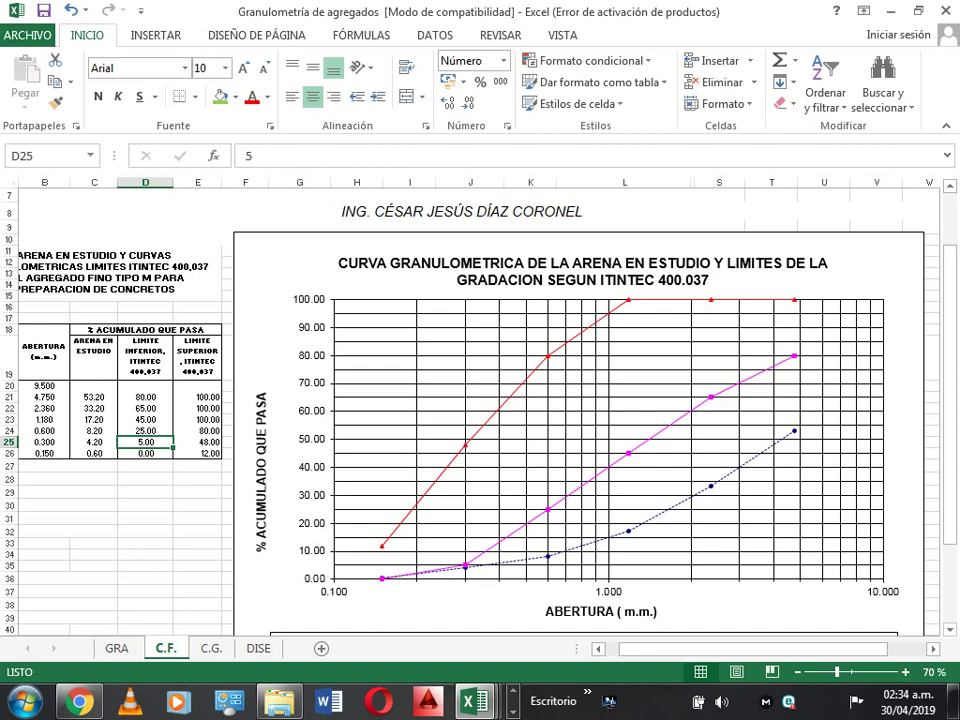
pyautogui.moveTo(711, 487)
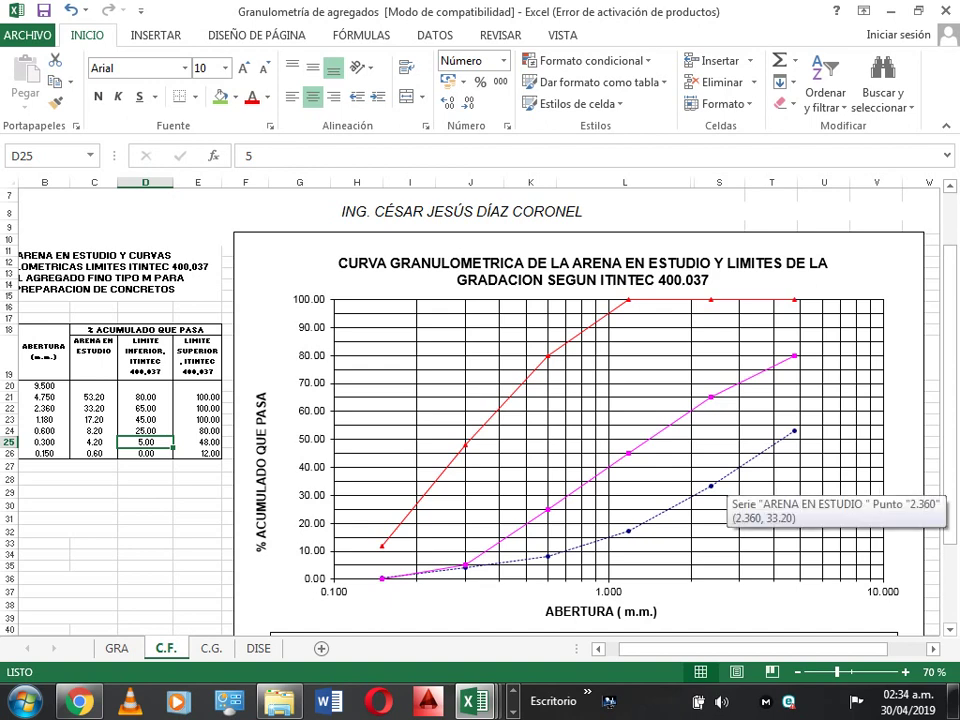
pyautogui.click(93, 441)
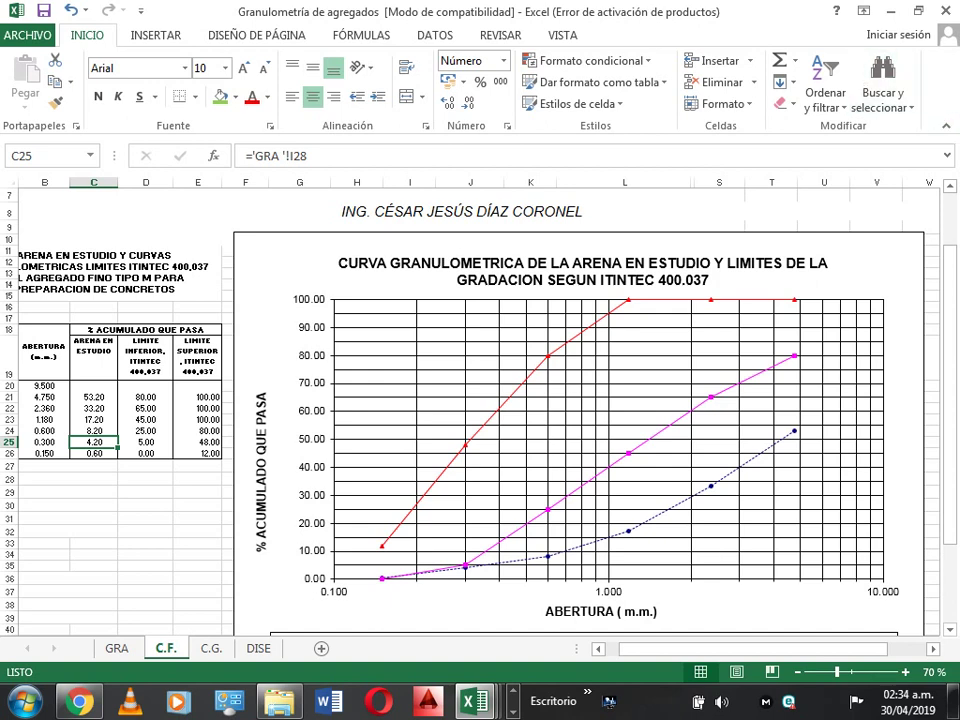
pyautogui.click(145, 385)
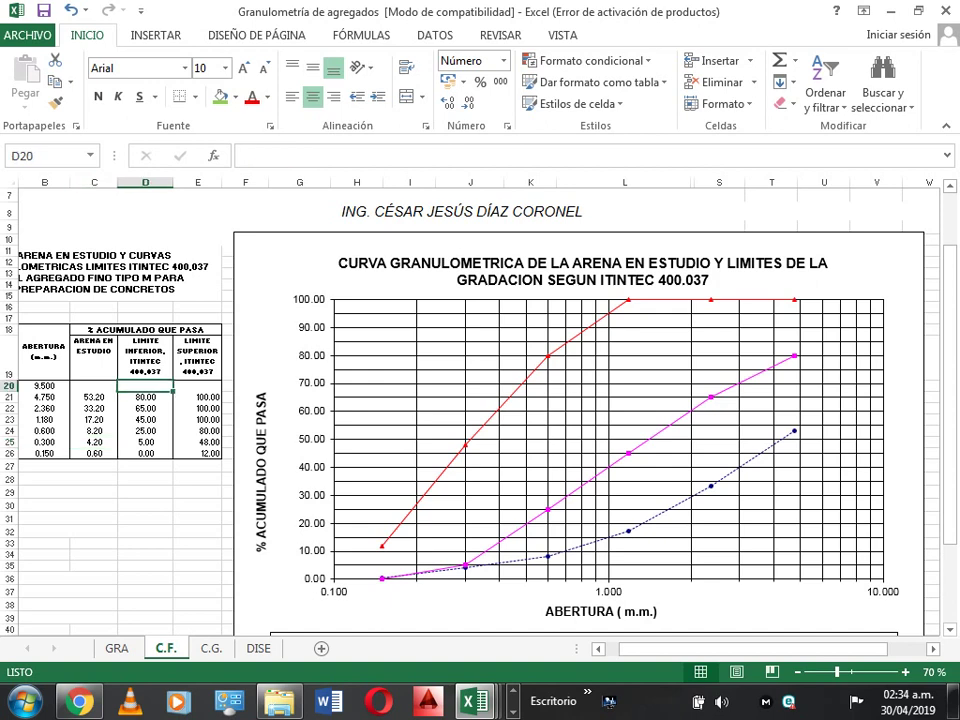
pyautogui.click(145, 355)
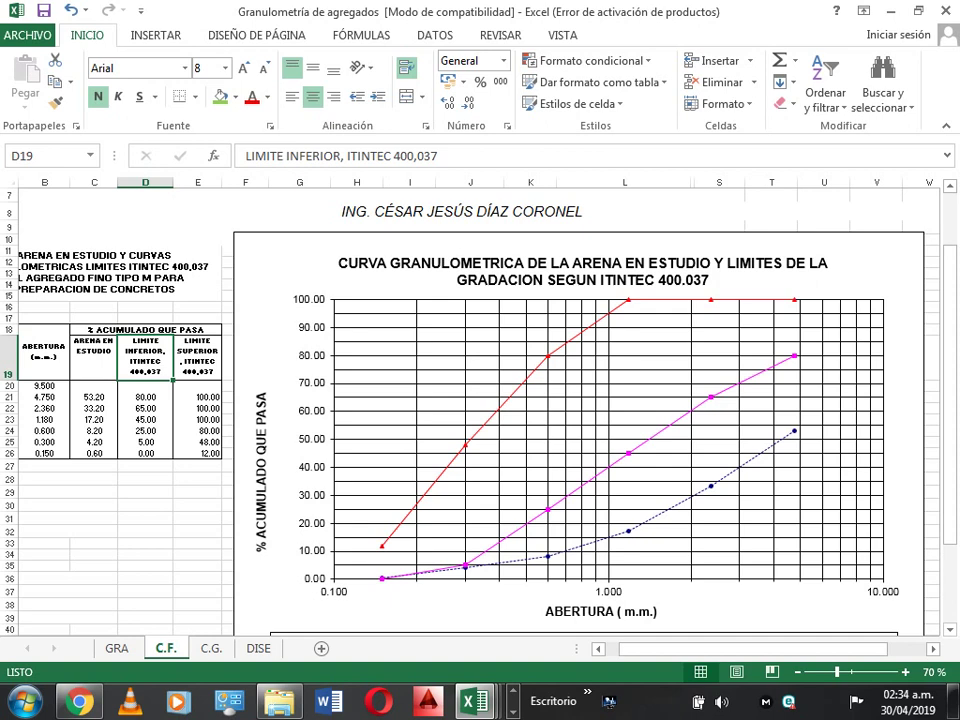
pyautogui.click(145, 397)
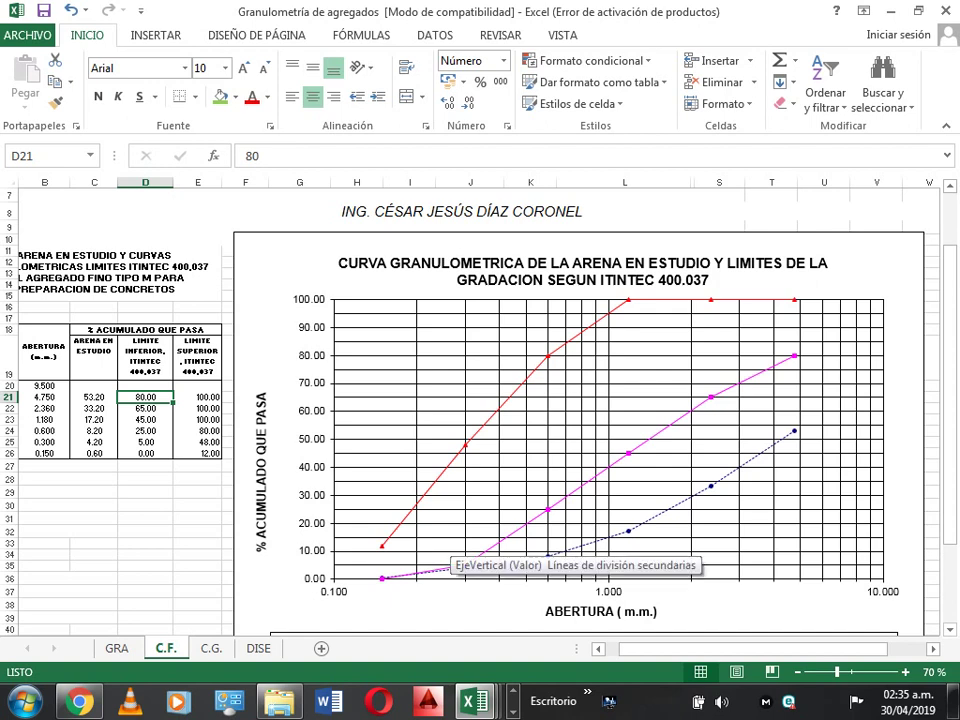
# Enter 576 as the coarse aggregate's PESO RET. for the 1/2" sieve on the GRA sheet
pyautogui.click(117, 648)
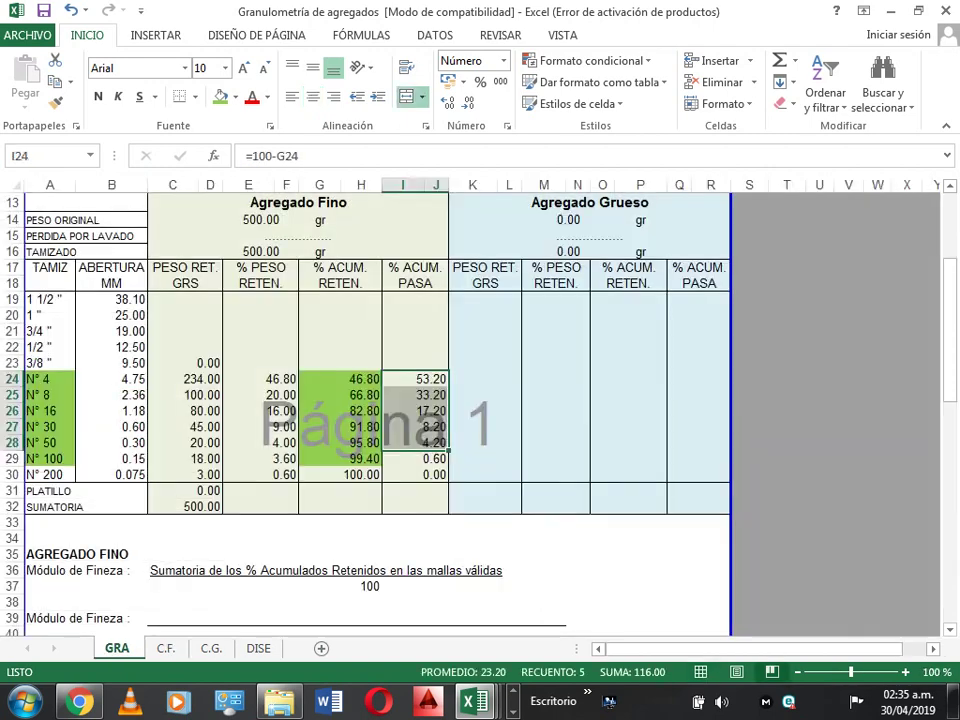
pyautogui.click(485, 395)
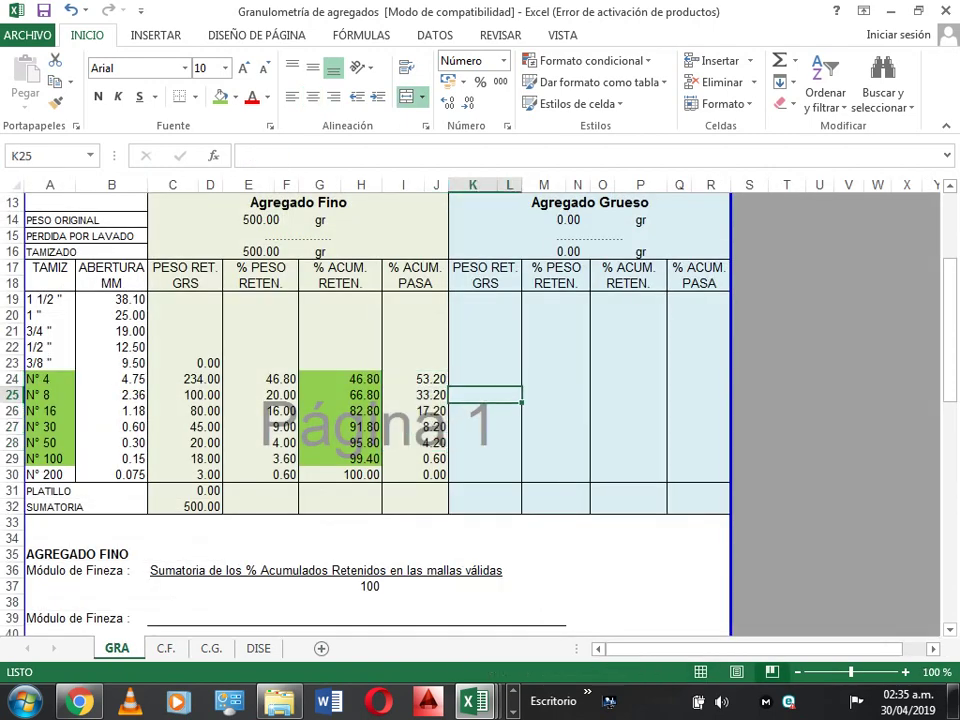
pyautogui.press('Up')
pyautogui.press('Up')
pyautogui.press('Up')
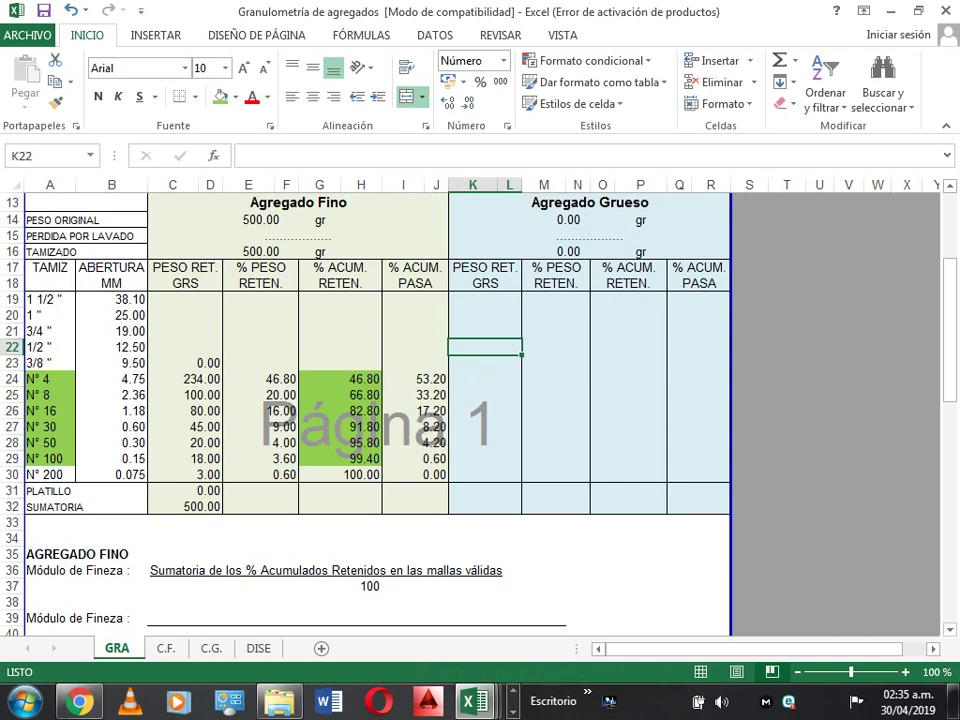
pyautogui.press('Up')
pyautogui.press('Down')
pyautogui.write('300')
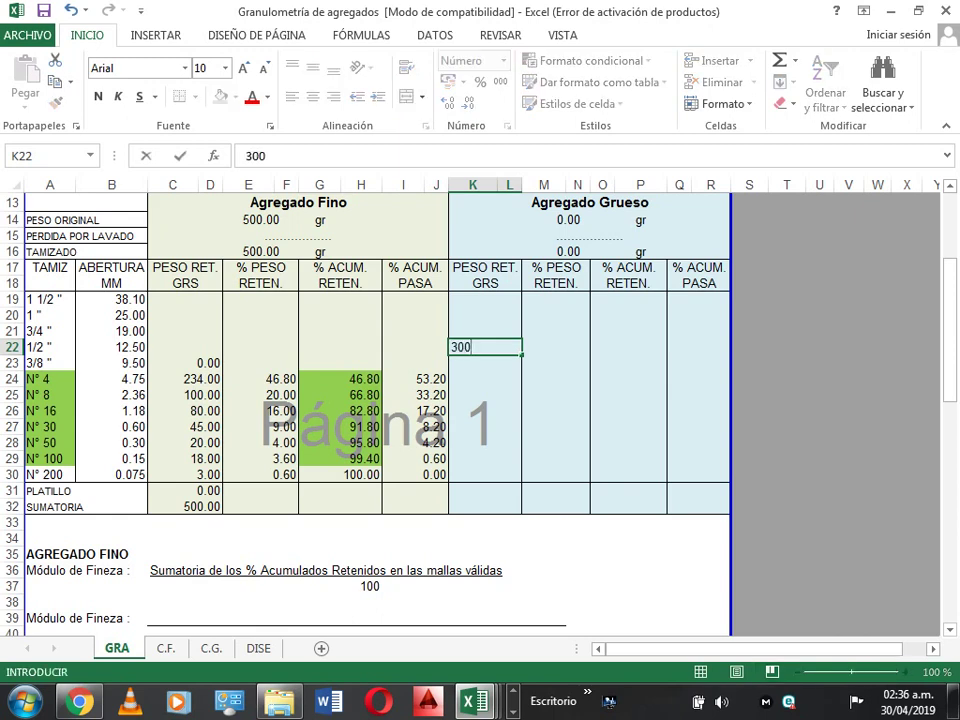
pyautogui.press('BackSpace')
pyautogui.press('BackSpace')
pyautogui.press('BackSpace')
pyautogui.write('576')
pyautogui.press('Return')
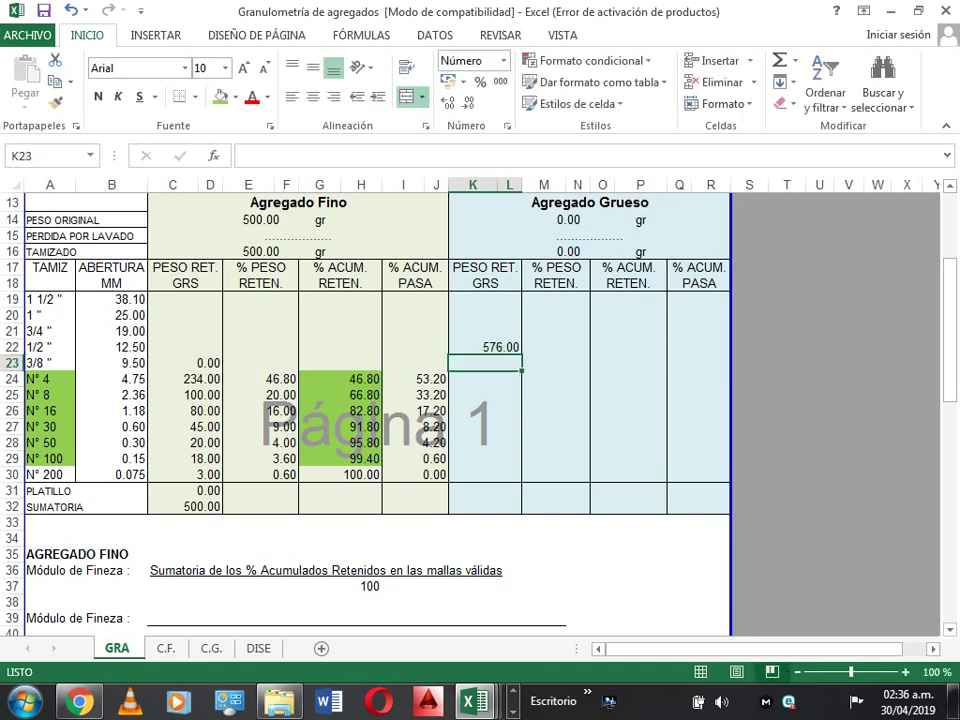
# Add an automatic sum of the coarse aggregate's retained weights in the SUMATORIA row of its PESO RET. column
pyautogui.press('Down')
pyautogui.press('Down')
pyautogui.press('Down')
pyautogui.press('Down')
pyautogui.press('Down')
pyautogui.press('Down')
pyautogui.press('Down')
pyautogui.press('Down')
pyautogui.press('Down')
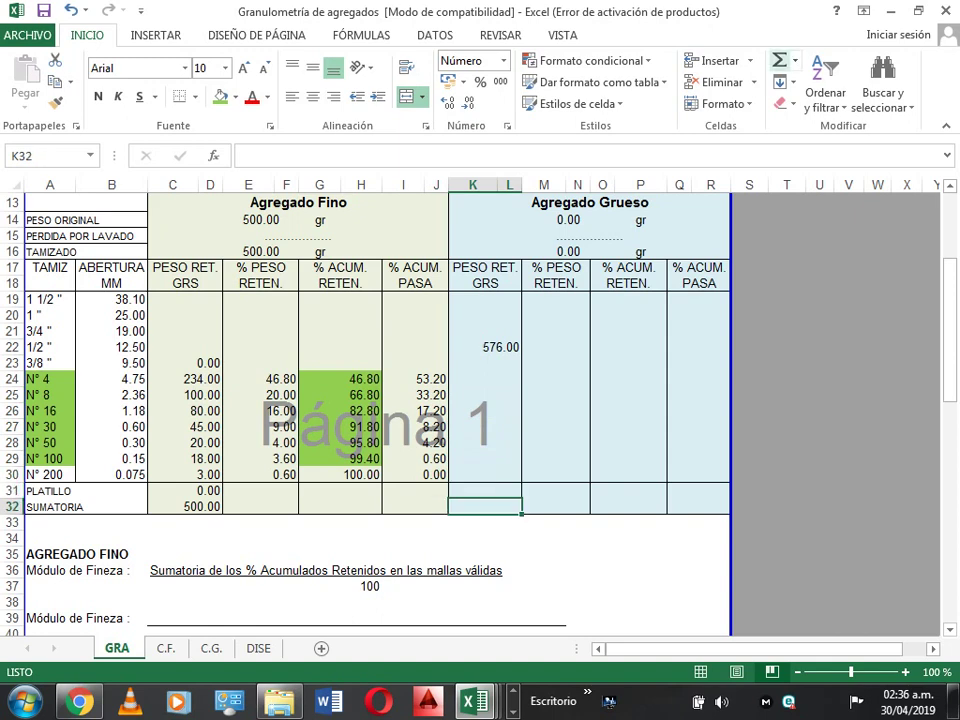
pyautogui.hotkey('alt', '=')
pyautogui.press('Return')
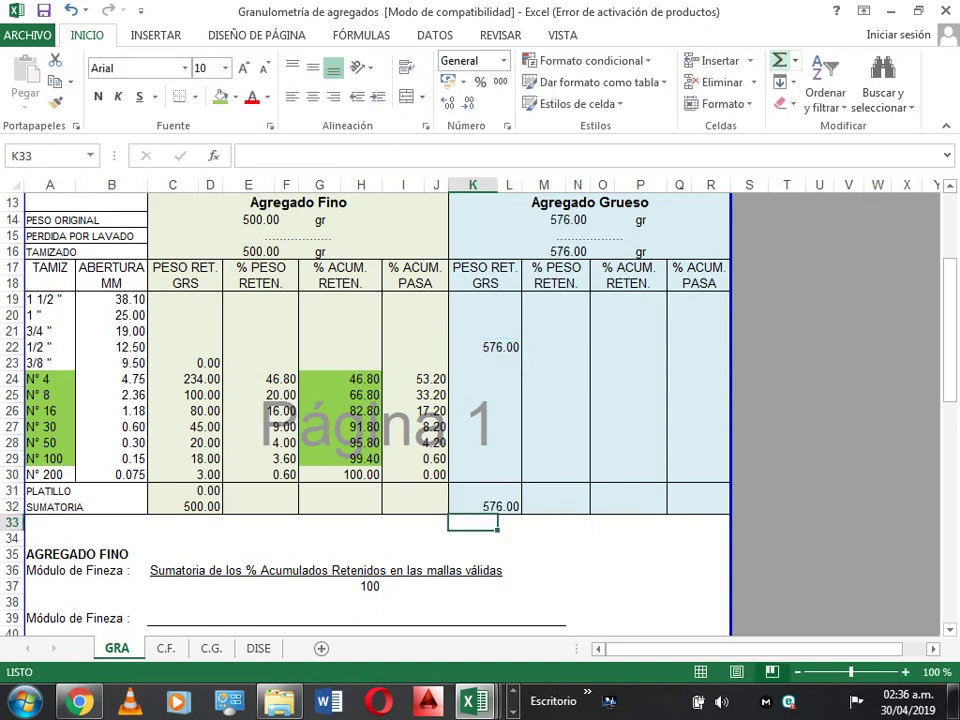
# Enter 490 as the coarse aggregate's PESO RET. for the 3/8" sieve
pyautogui.click(485, 474)
pyautogui.press('Up')
pyautogui.press('Up')
pyautogui.press('Up')
pyautogui.press('Up')
pyautogui.press('Up')
pyautogui.press('Up')
pyautogui.press('Up')
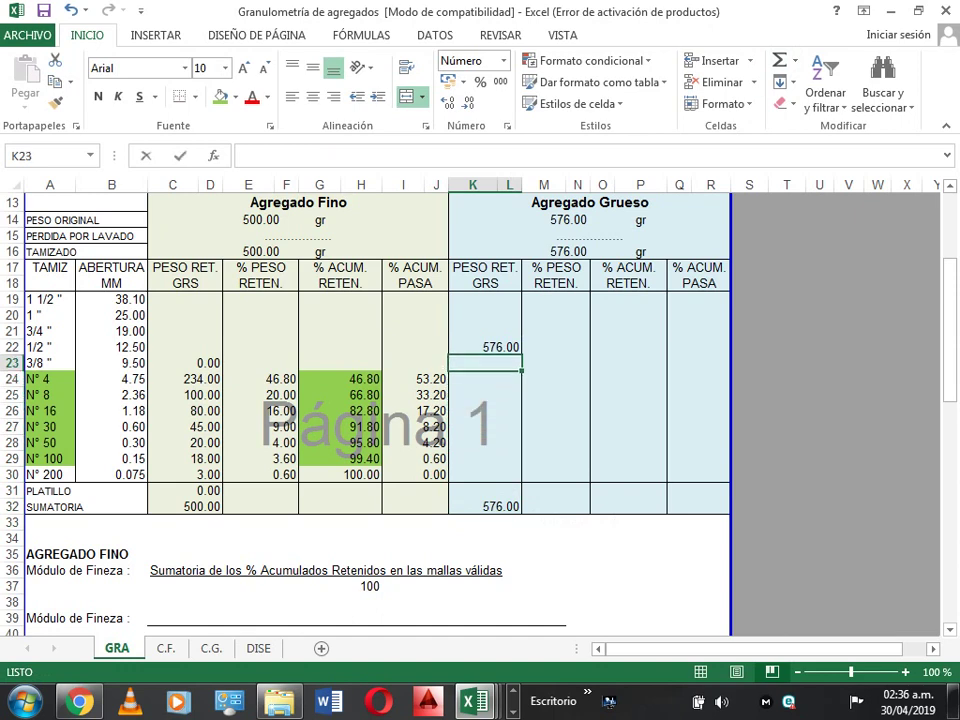
pyautogui.write('490')
pyautogui.press('Return')
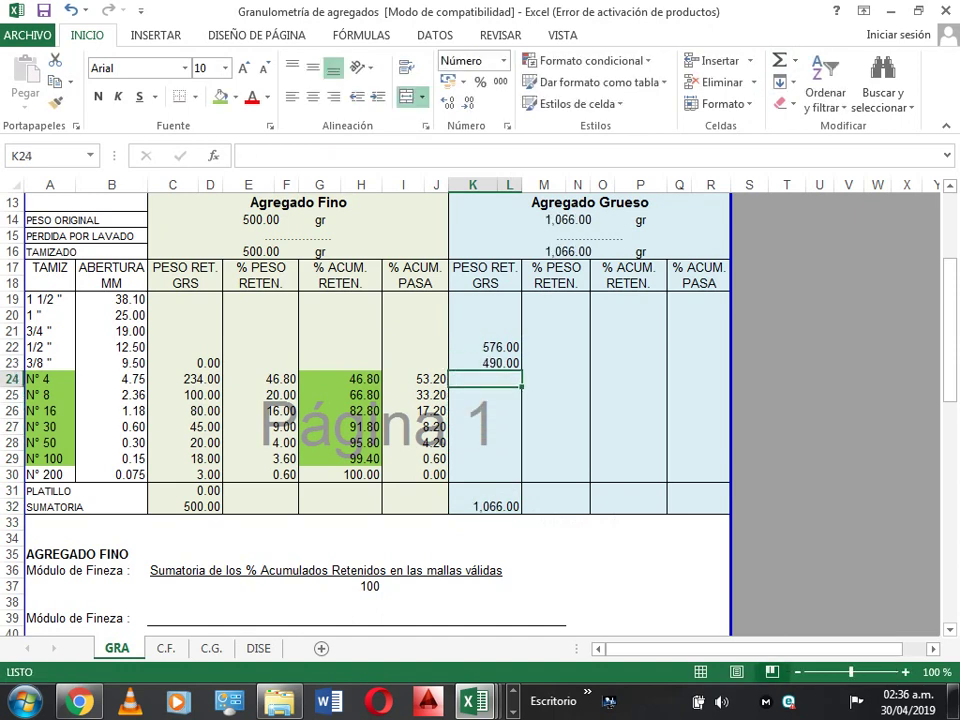
# Enter the coarse aggregate's retained weights for sieves N° 4 and N° 8 as 480 and 420
pyautogui.write('480')
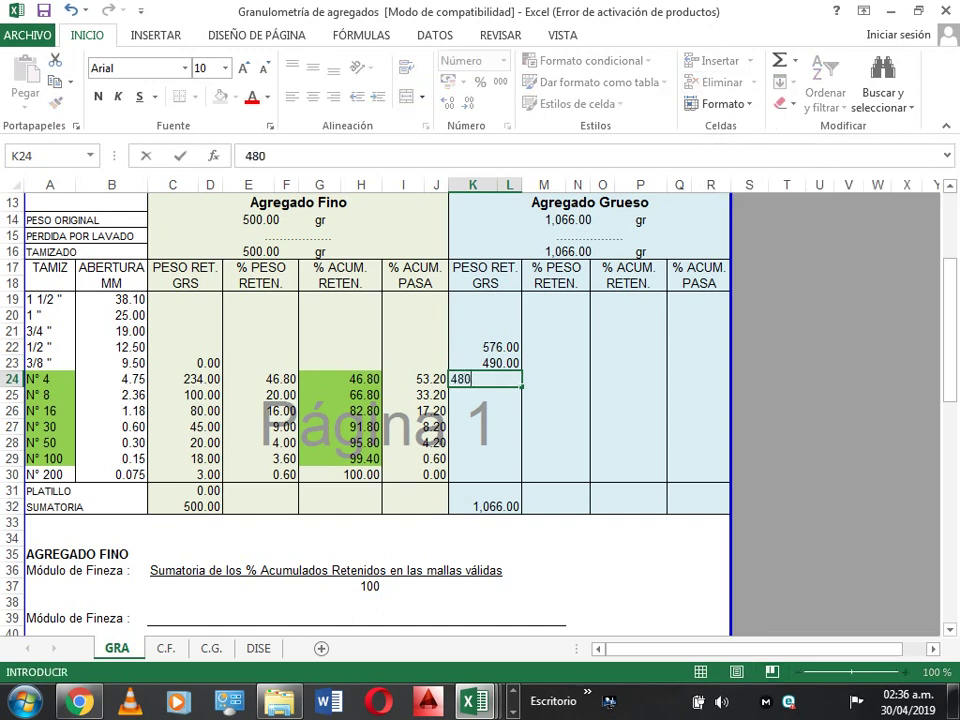
pyautogui.press('Return')
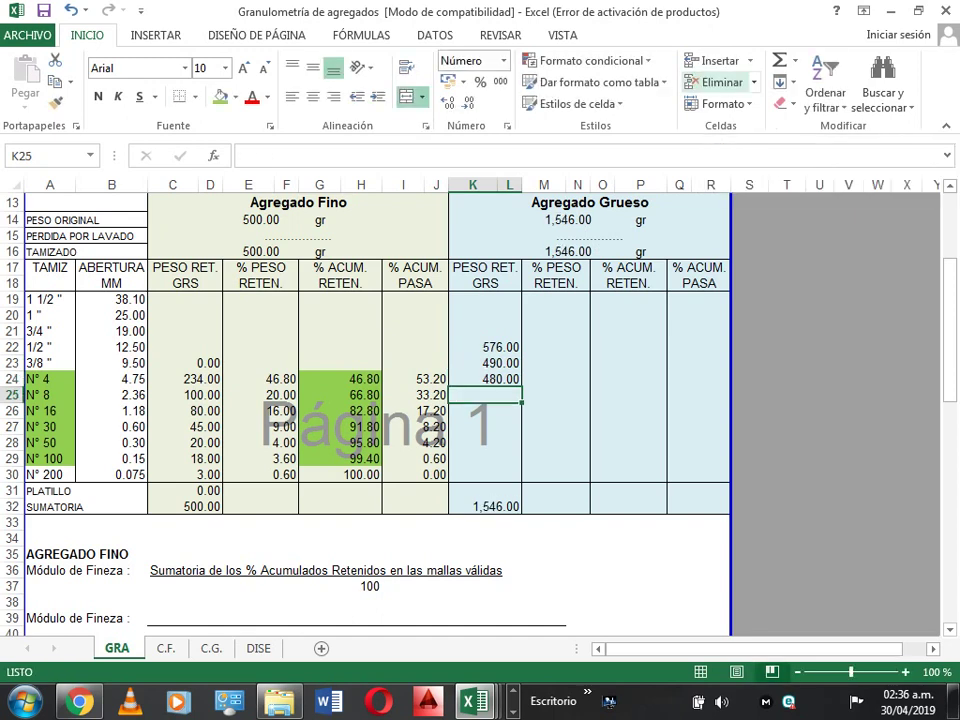
pyautogui.write('450')
pyautogui.press('BackSpace')
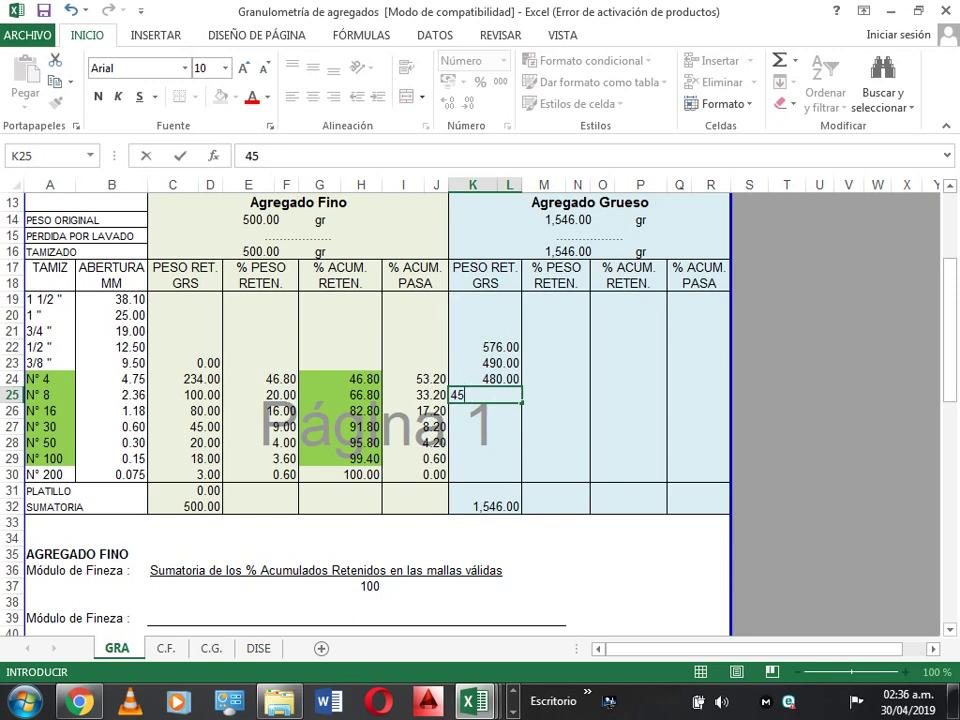
pyautogui.press('BackSpace')
pyautogui.write('20')
pyautogui.press('Return')
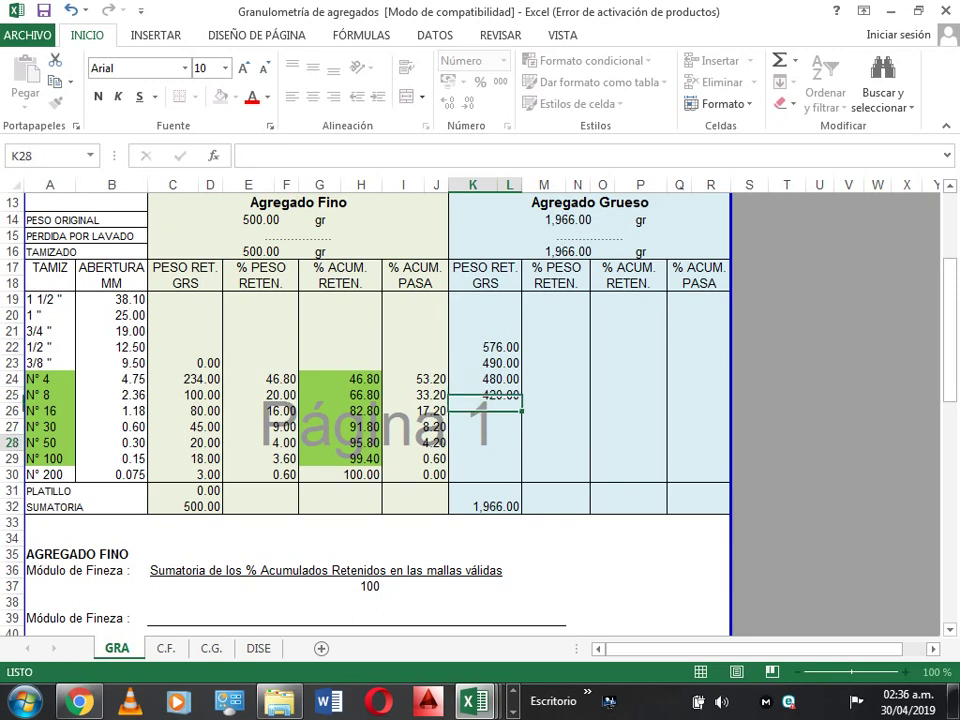
# Fill in the coarse aggregate's PESO RET. for sieves N° 16, N° 30 and N° 50 with 390, 300 and 100
pyautogui.press('Up')
pyautogui.press('Up')
pyautogui.press('Up')
pyautogui.press('Down')
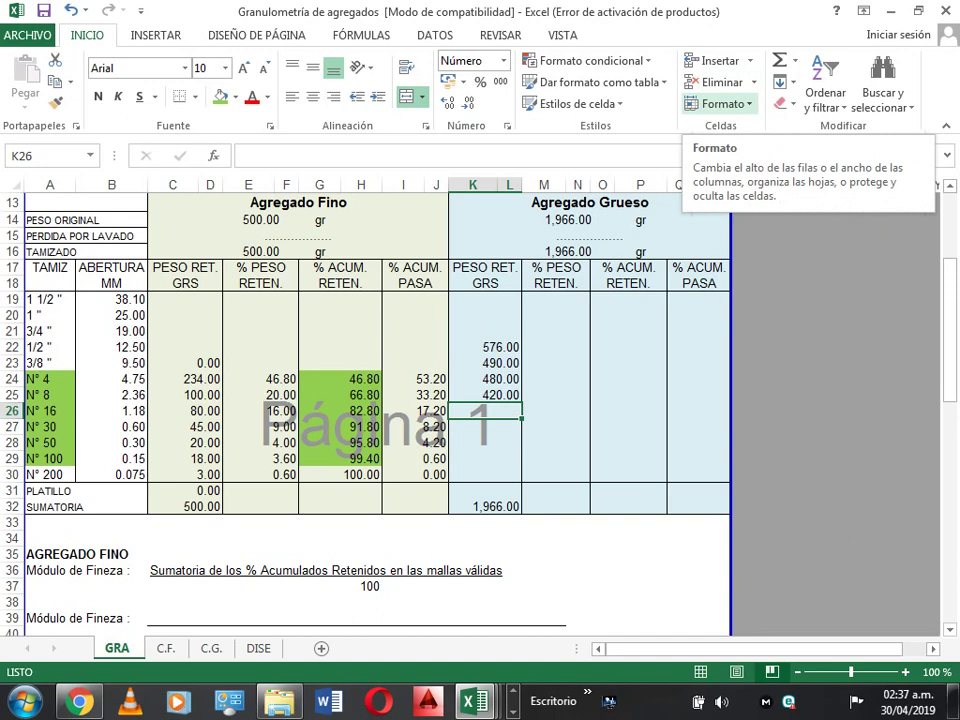
pyautogui.write('390')
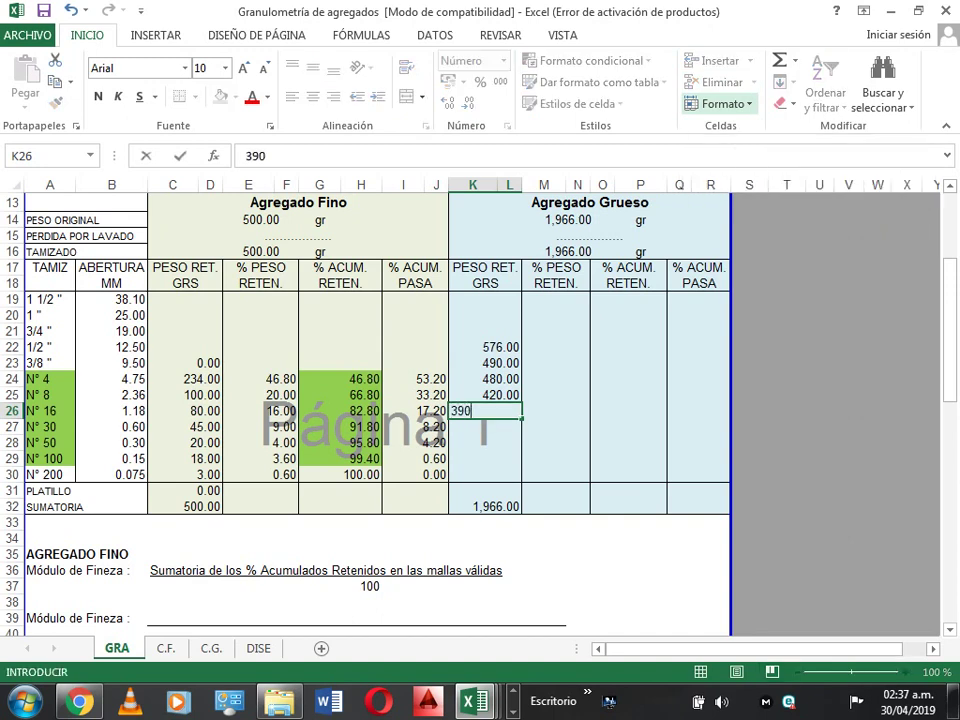
pyautogui.press('Return')
pyautogui.write('300')
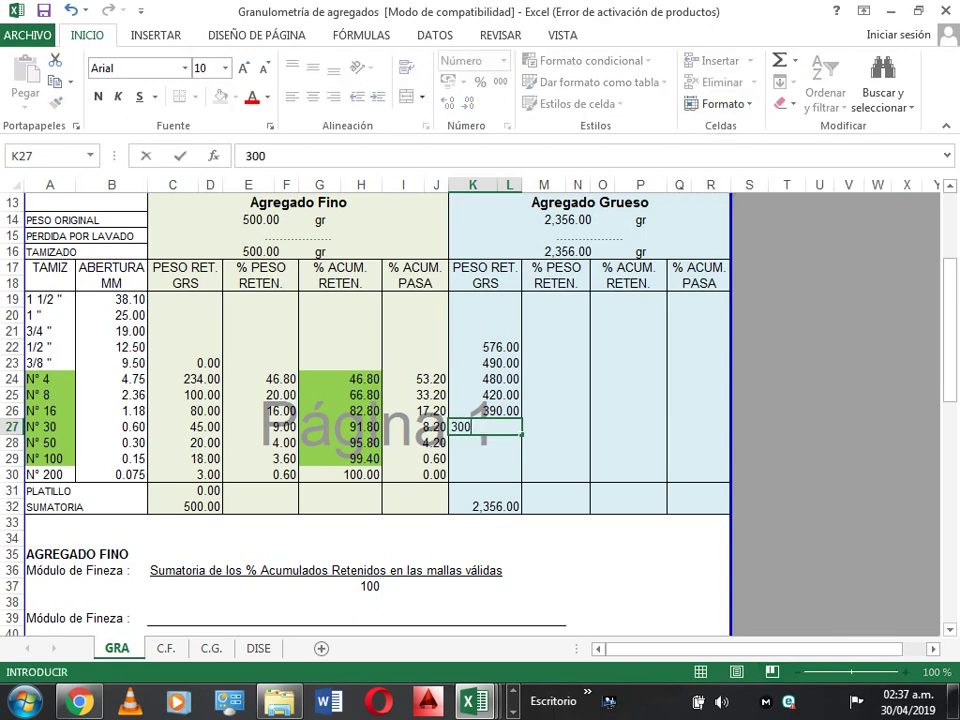
pyautogui.press('Return')
pyautogui.write('100')
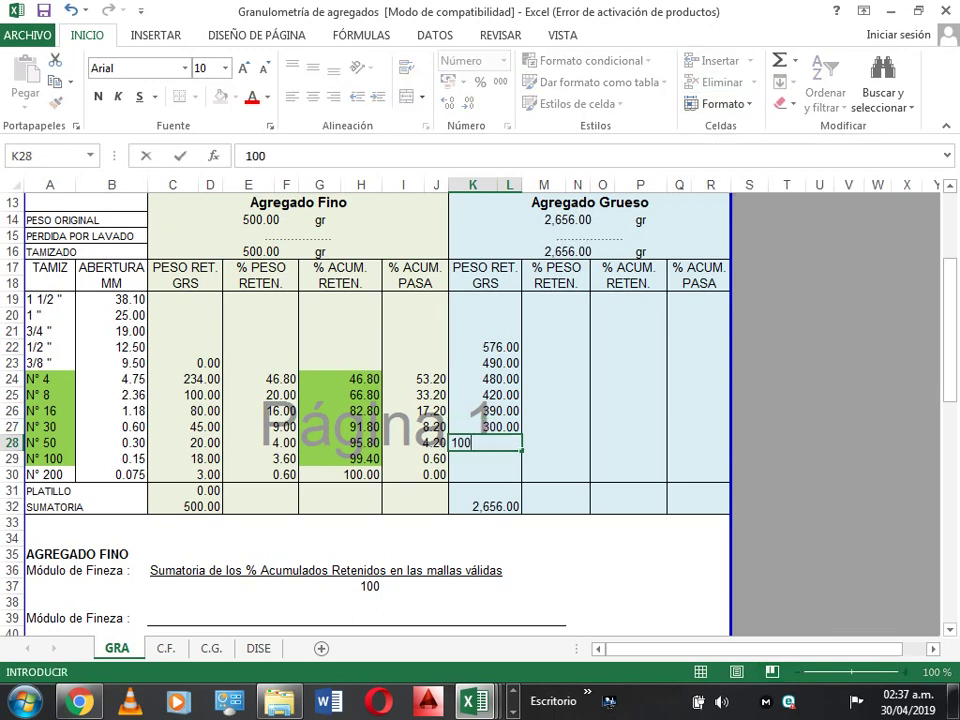
pyautogui.press('Return')
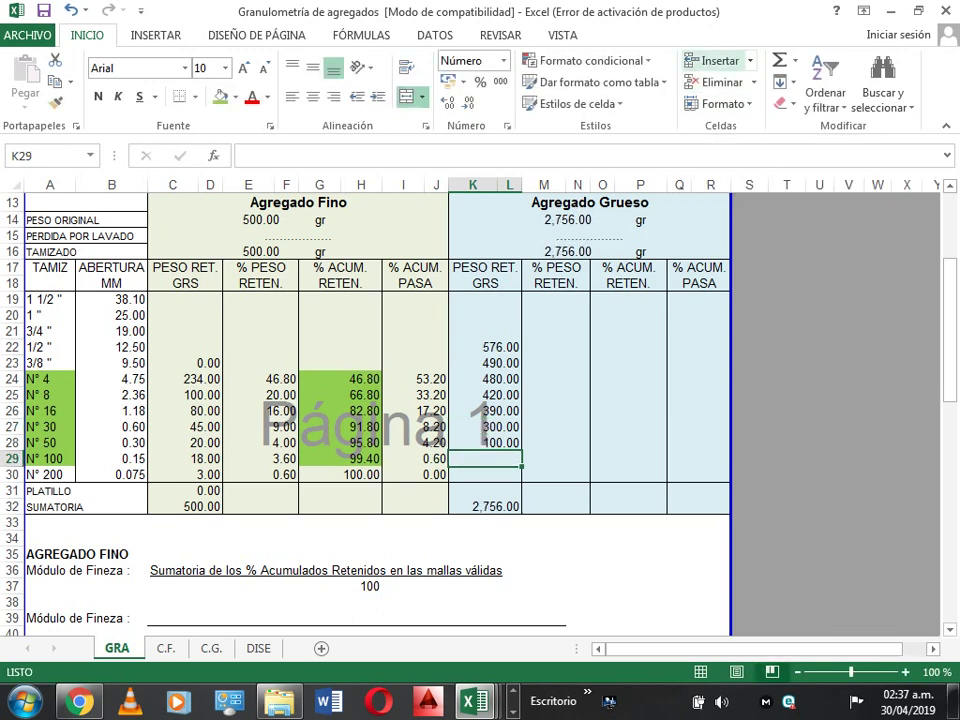
# Enter 345 as the coarse aggregate's retained weight for sieve N° 100
pyautogui.write('345')
pyautogui.press('Return')
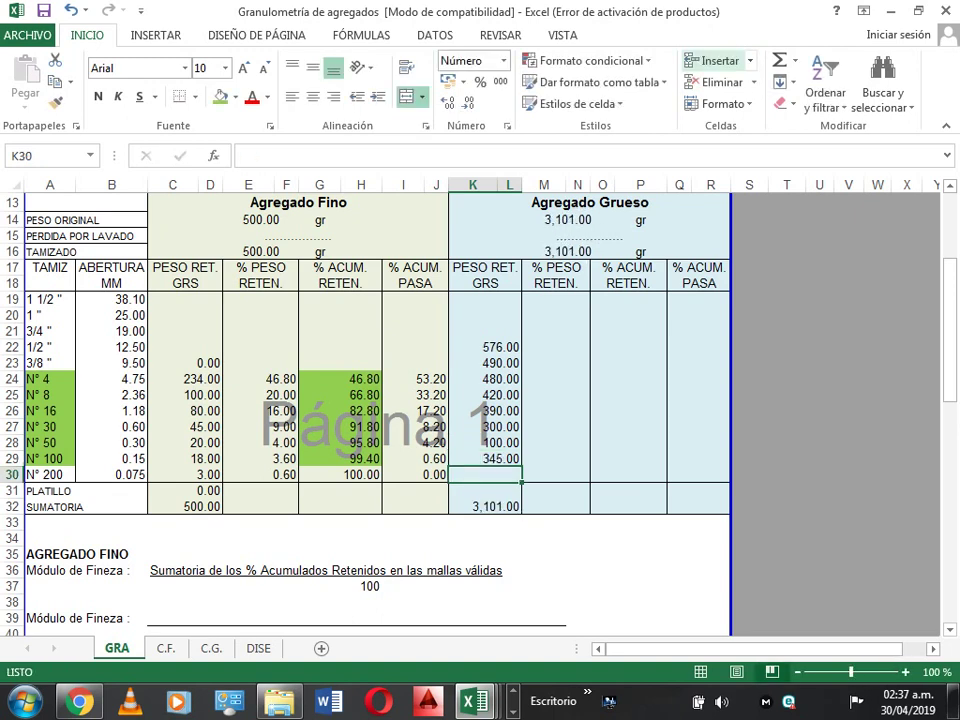
pyautogui.press('Up')
pyautogui.press('Up')
pyautogui.press('Up')
pyautogui.press('Up')
pyautogui.press('Up')
pyautogui.press('Up')
pyautogui.press('Up')
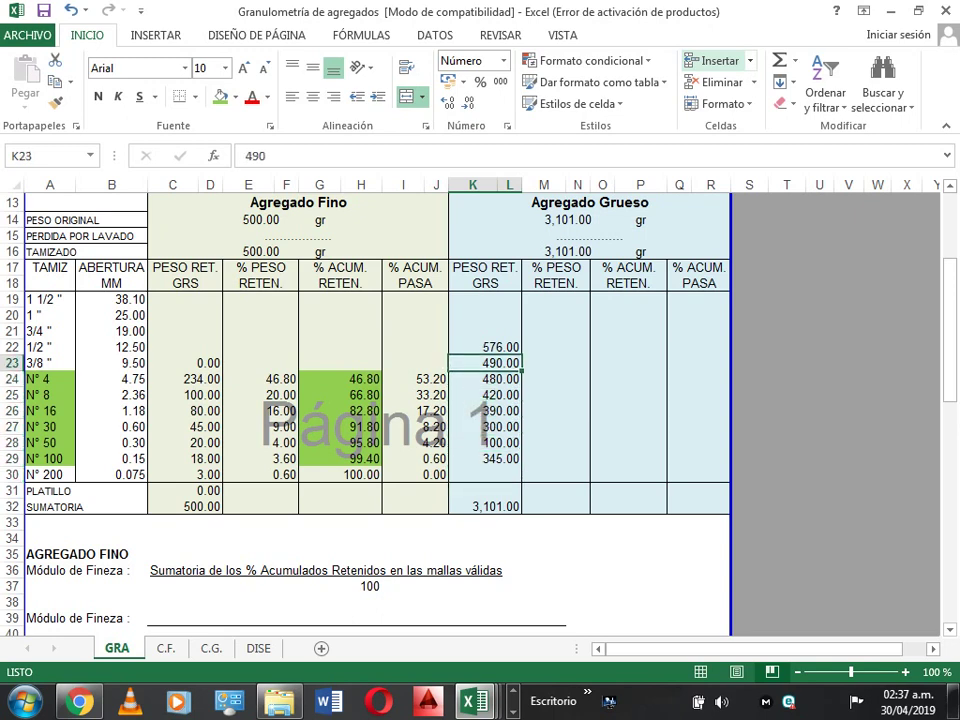
# Change the coarse aggregate's retained weight for sieve N° 100 to 45
pyautogui.click(484, 458)
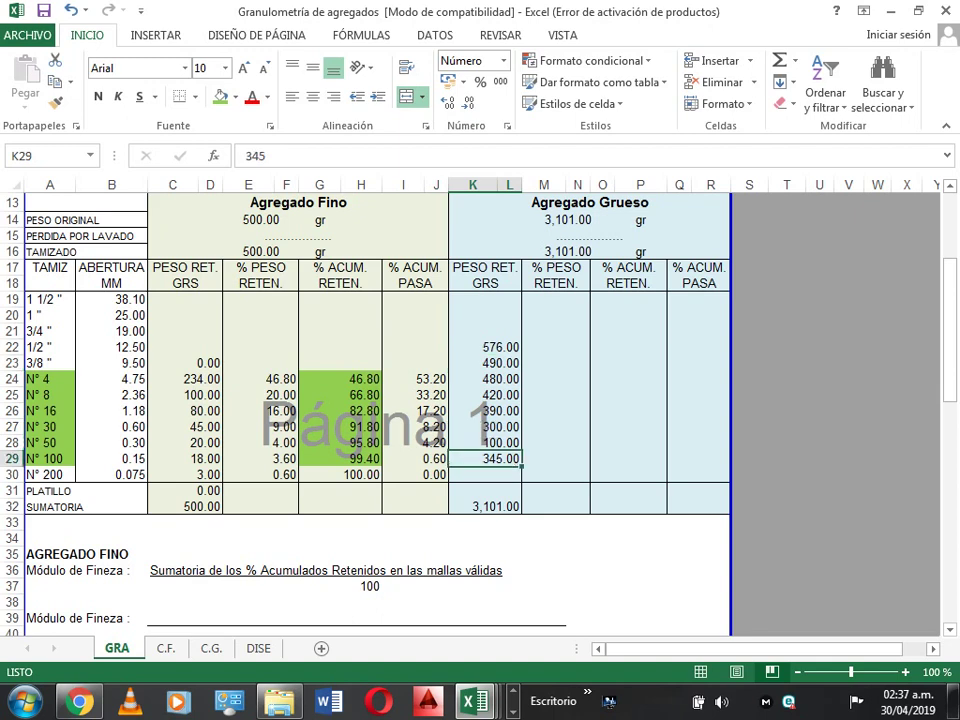
pyautogui.write('45')
pyautogui.press('Return')
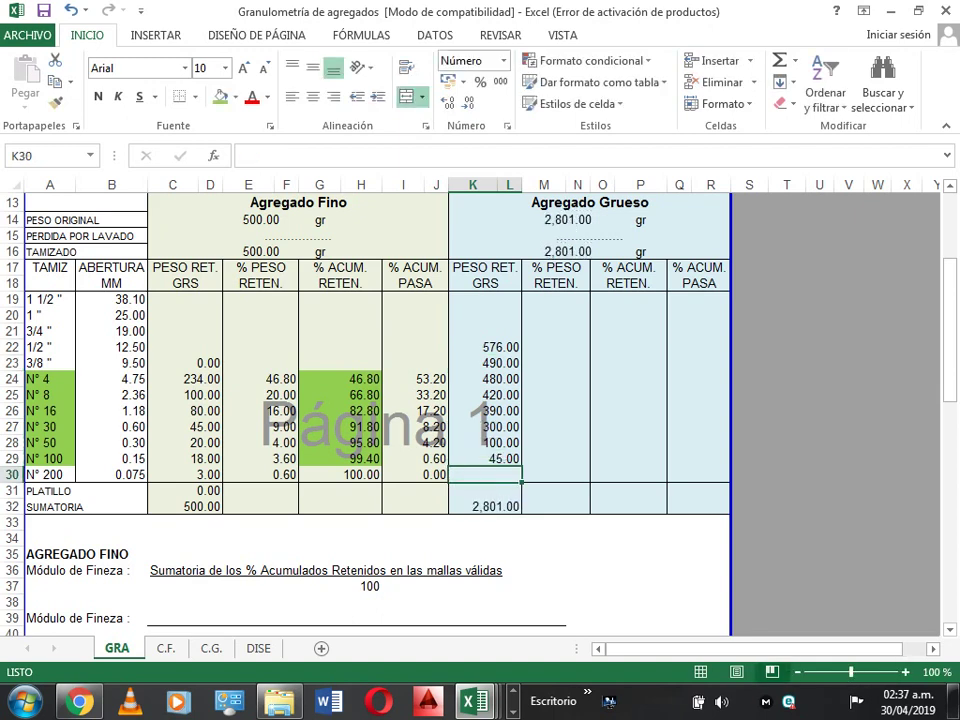
pyautogui.click(484, 458)
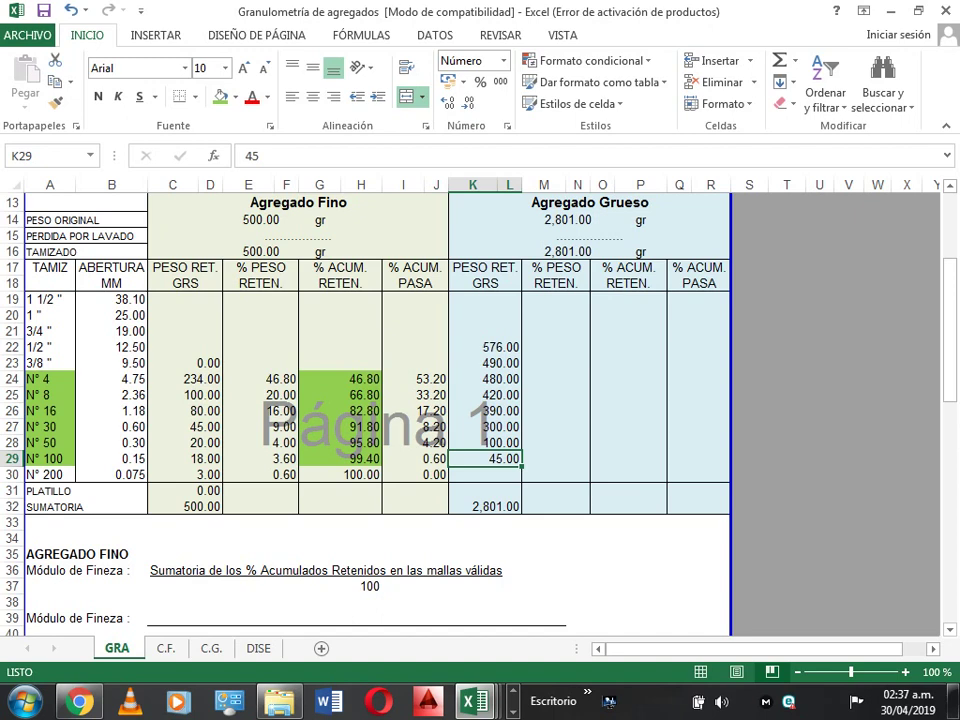
pyautogui.click(485, 474)
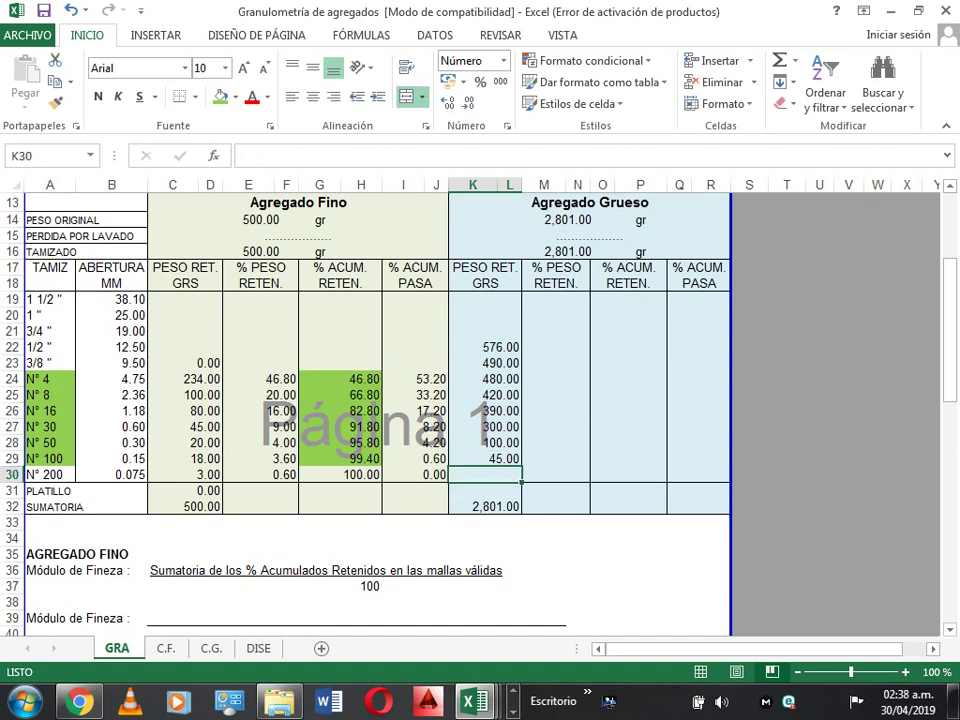
# Set the coarse aggregate's PESO RET. to 0 for both the N° 100 and N° 200 sieves
pyautogui.click(485, 458)
pyautogui.press('Delete')
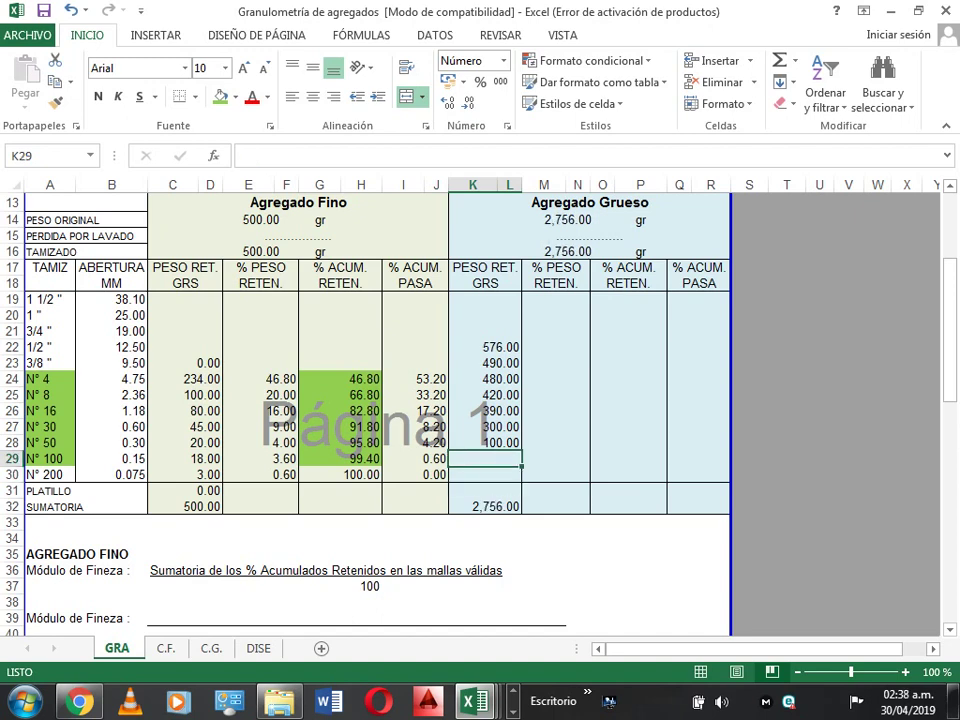
pyautogui.write('0')
pyautogui.press('Return')
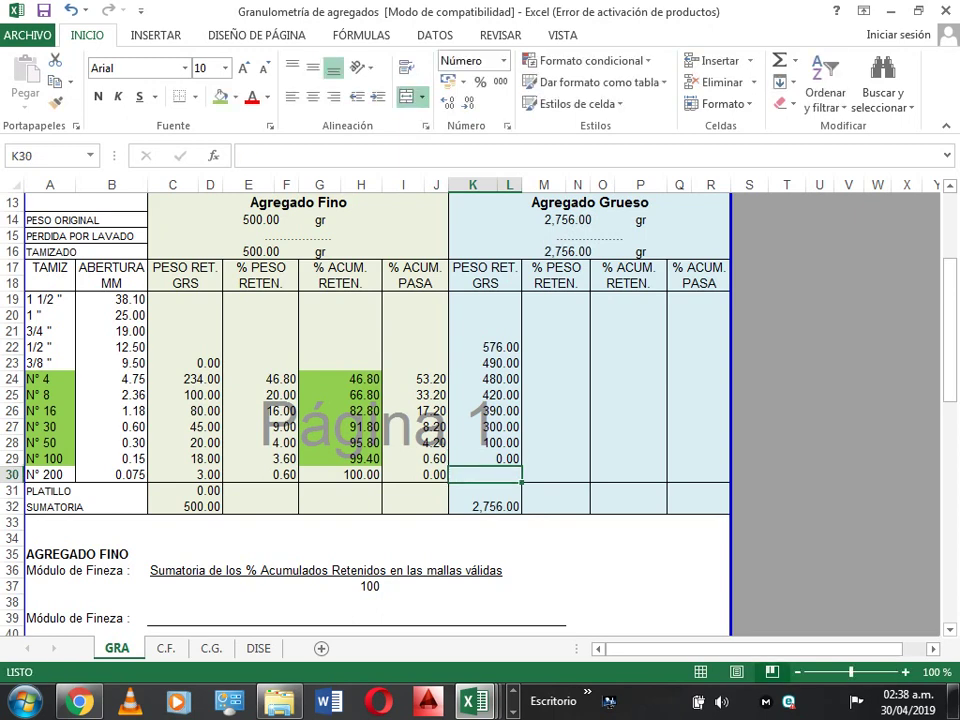
pyautogui.write('0')
pyautogui.press('Return')
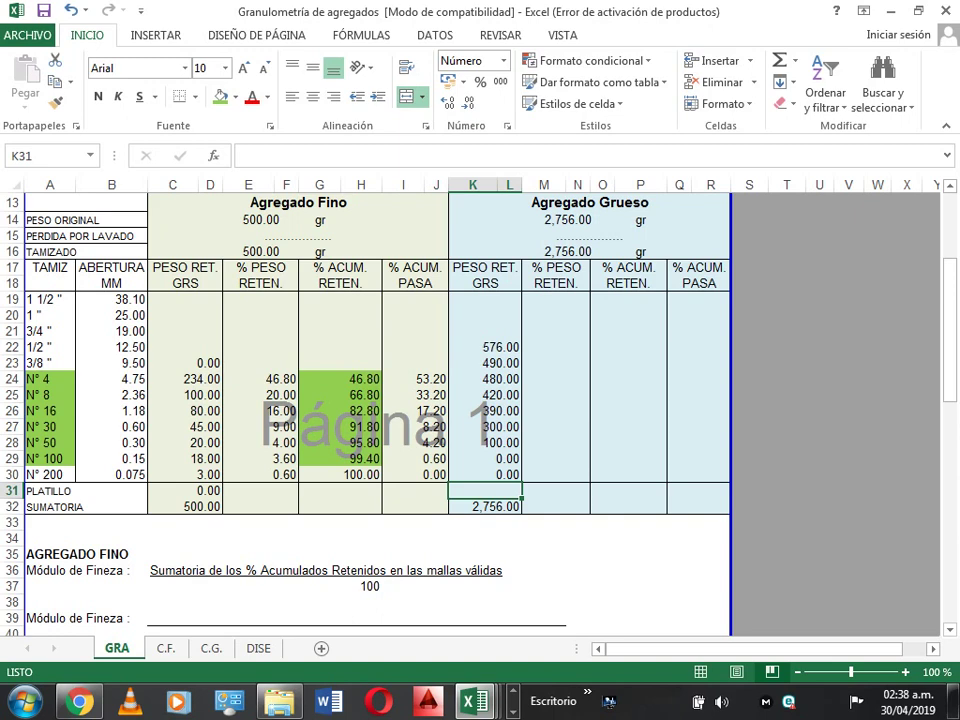
pyautogui.press('Up')
pyautogui.press('Up')
pyautogui.press('Up')
pyautogui.press('Up')
pyautogui.press('Up')
pyautogui.press('Up')
pyautogui.press('Up')
pyautogui.press('Up')
pyautogui.press('Up')
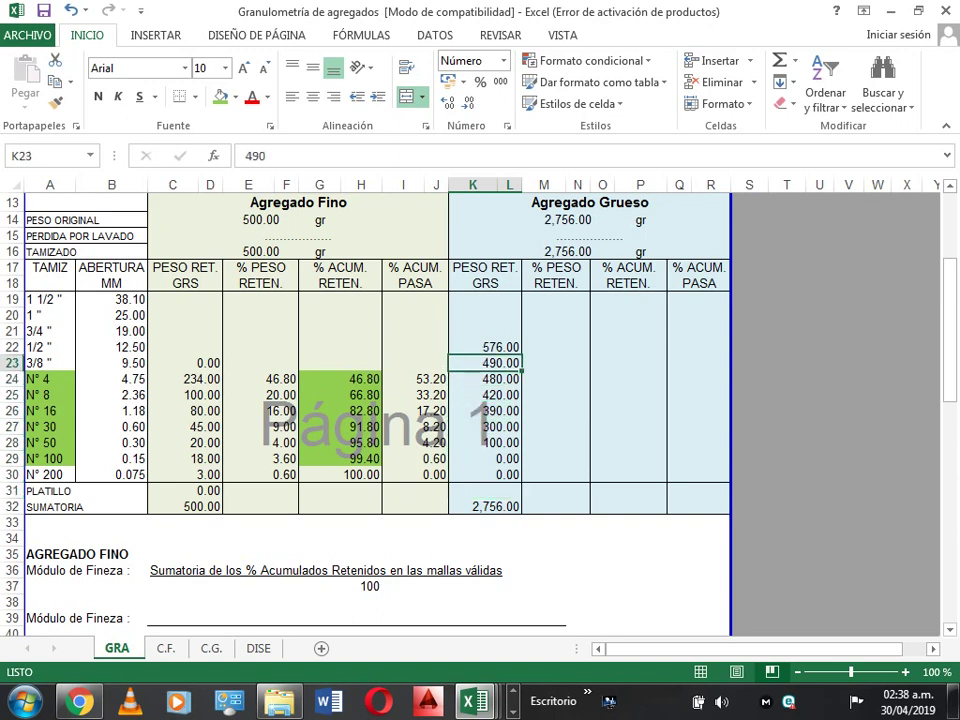
# Enter the formula =K22/$K$32 in the coarse aggregate's % PESO RETEN. cell for the 1/2" sieve
pyautogui.click(555, 347)
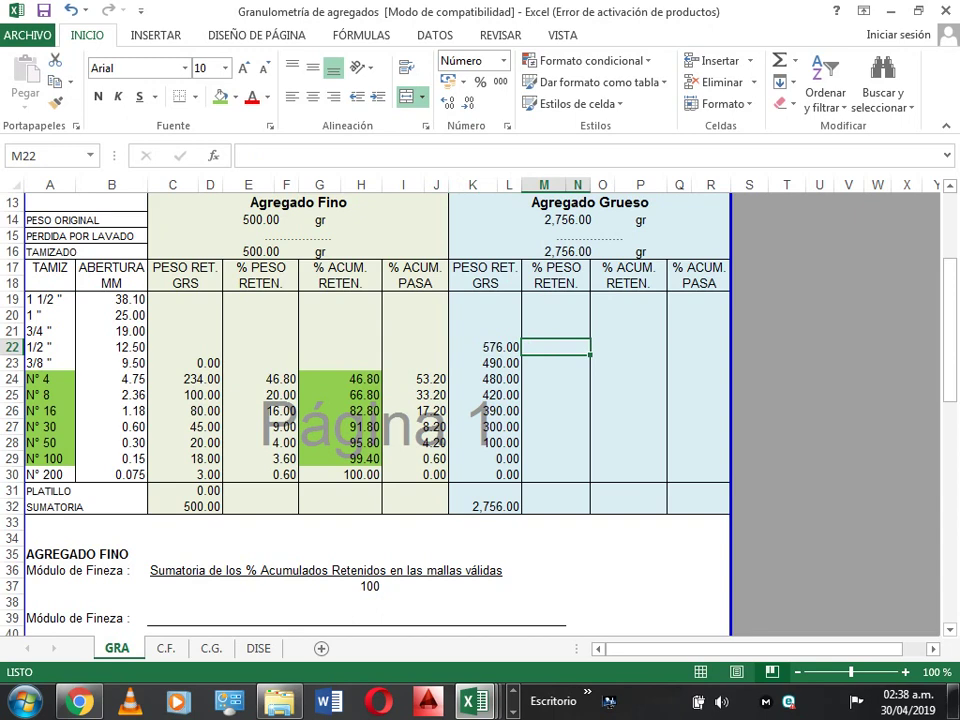
pyautogui.write('=')
pyautogui.press('Left')
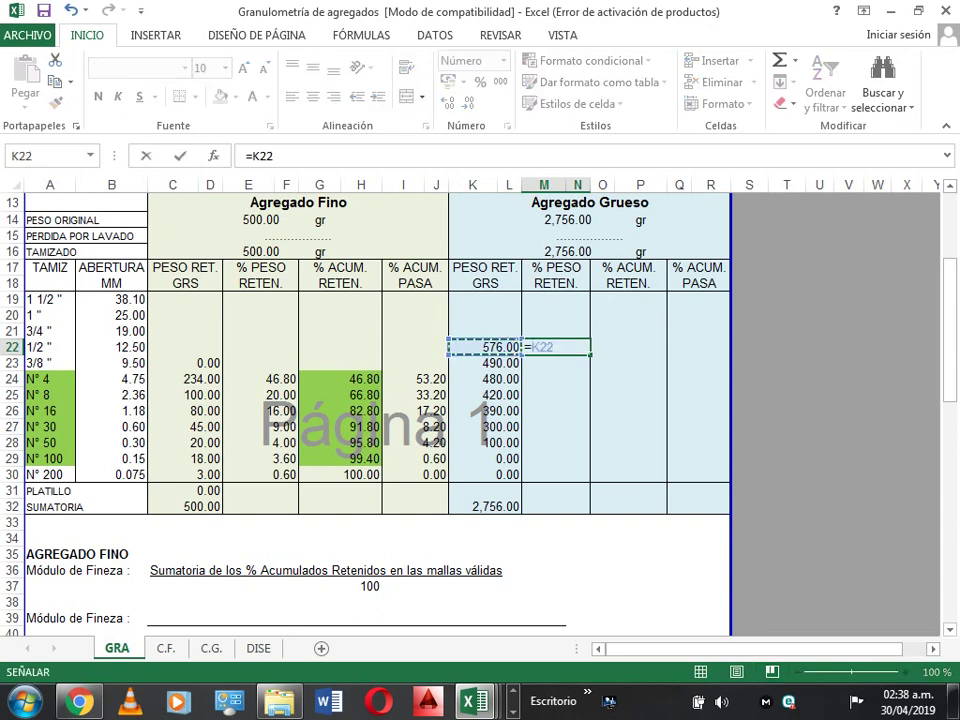
pyautogui.write('/')
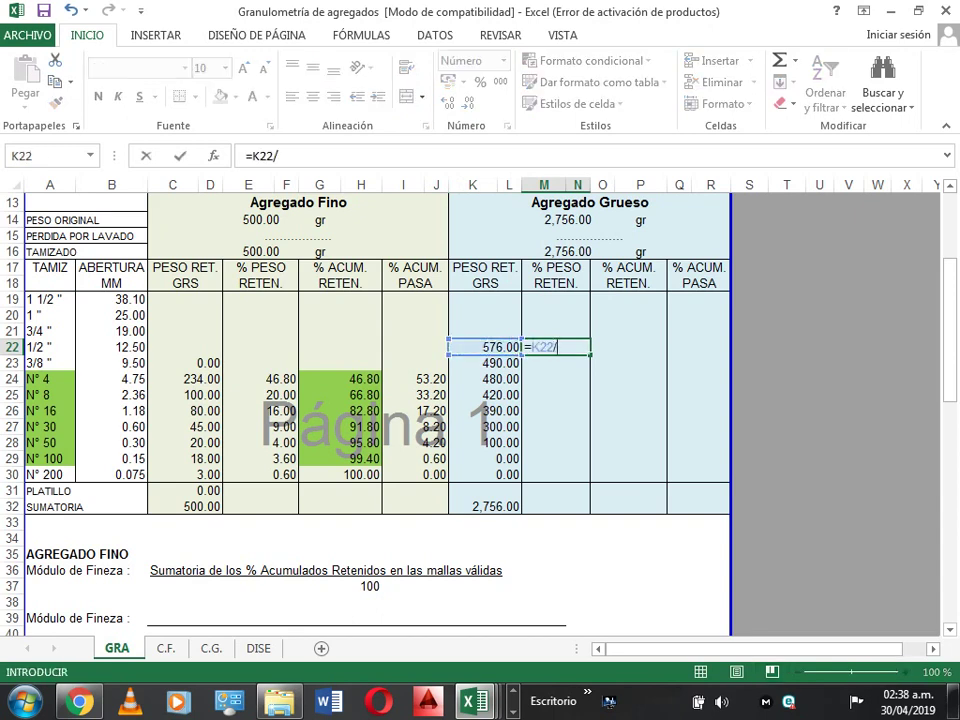
pyautogui.click(484, 506)
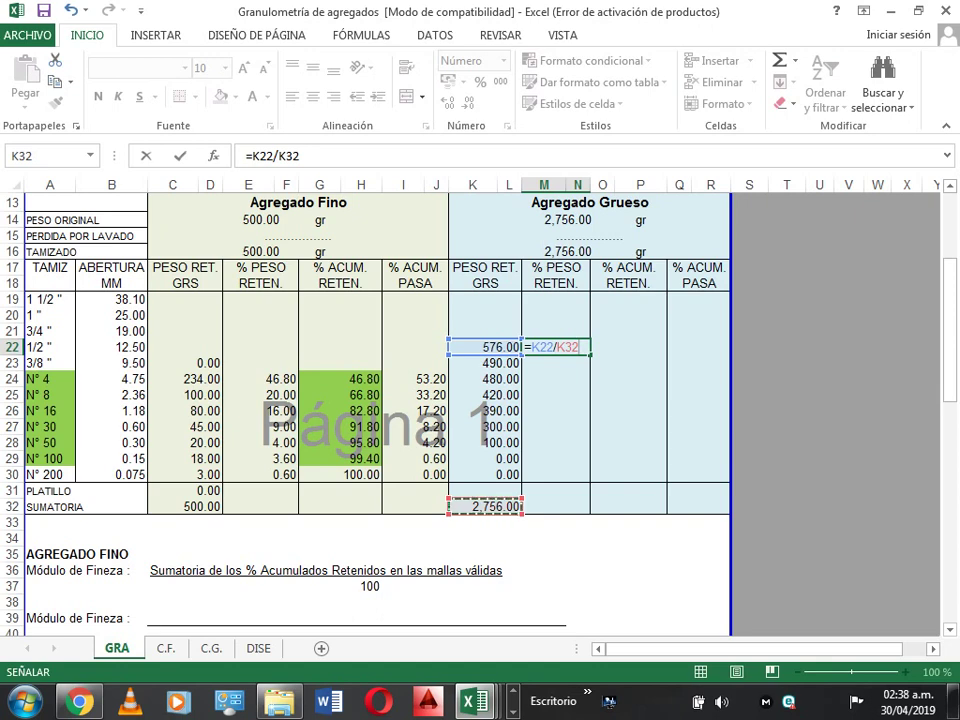
pyautogui.press('Right')
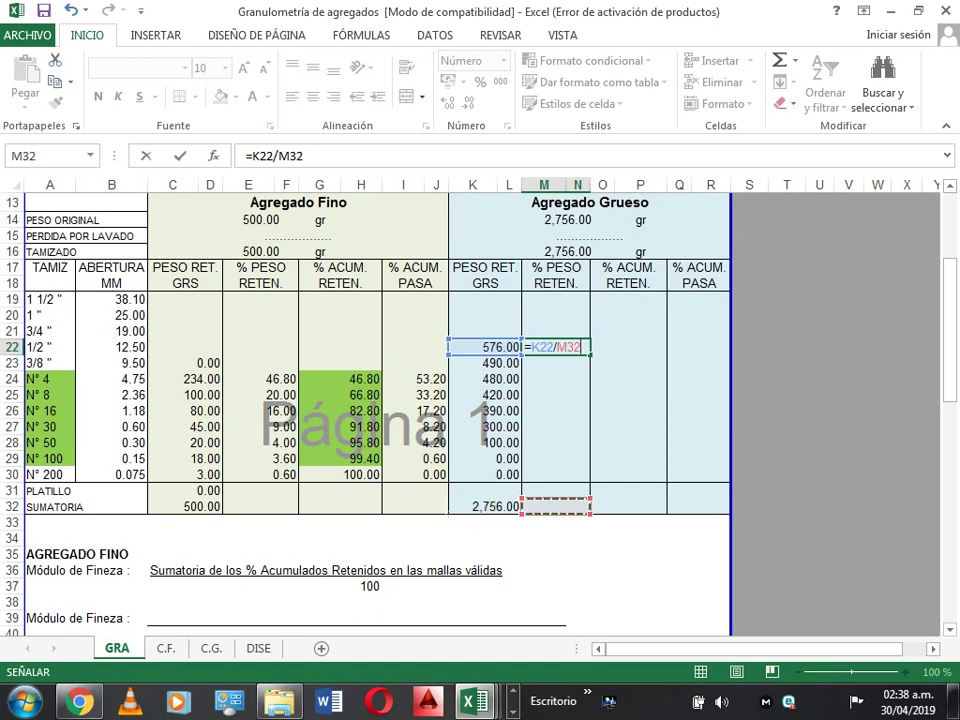
pyautogui.press('F4')
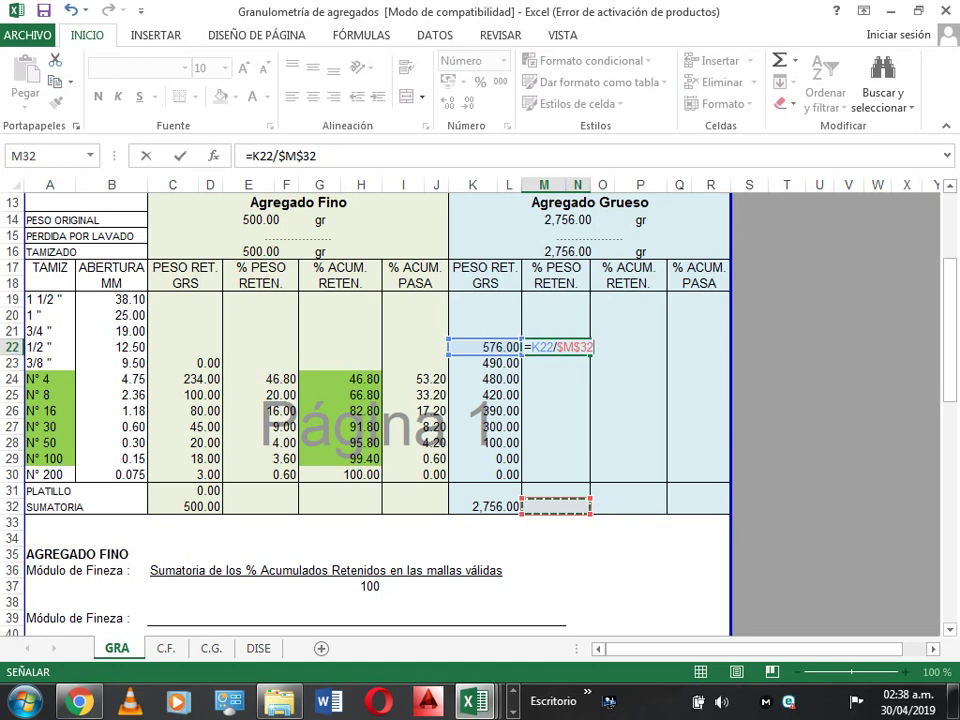
pyautogui.press('F2')
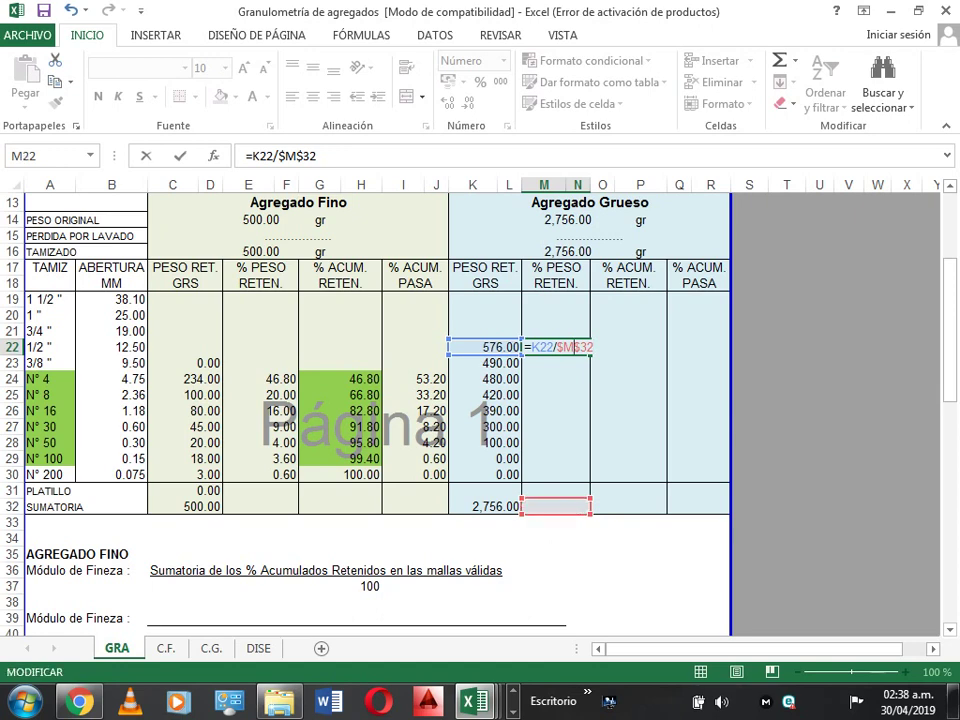
pyautogui.press('BackSpace')
pyautogui.write('K')
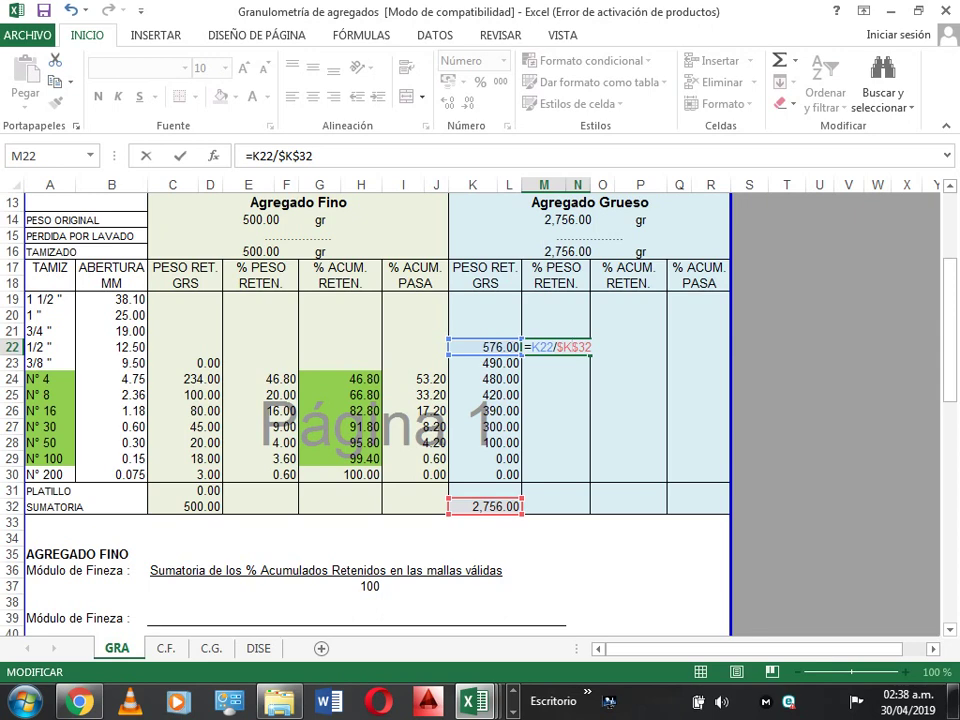
pyautogui.press('Return')
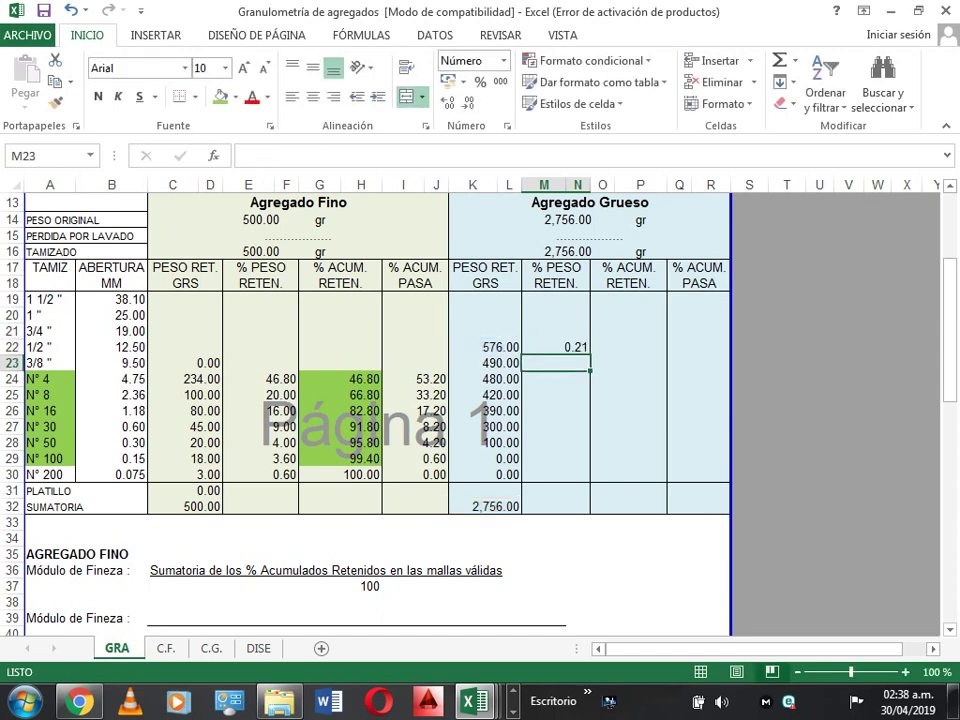
# Multiply the 1/2" sieve's % PESO RETEN. formula by 100, making it =K22/$K$32*100
pyautogui.click(556, 347)
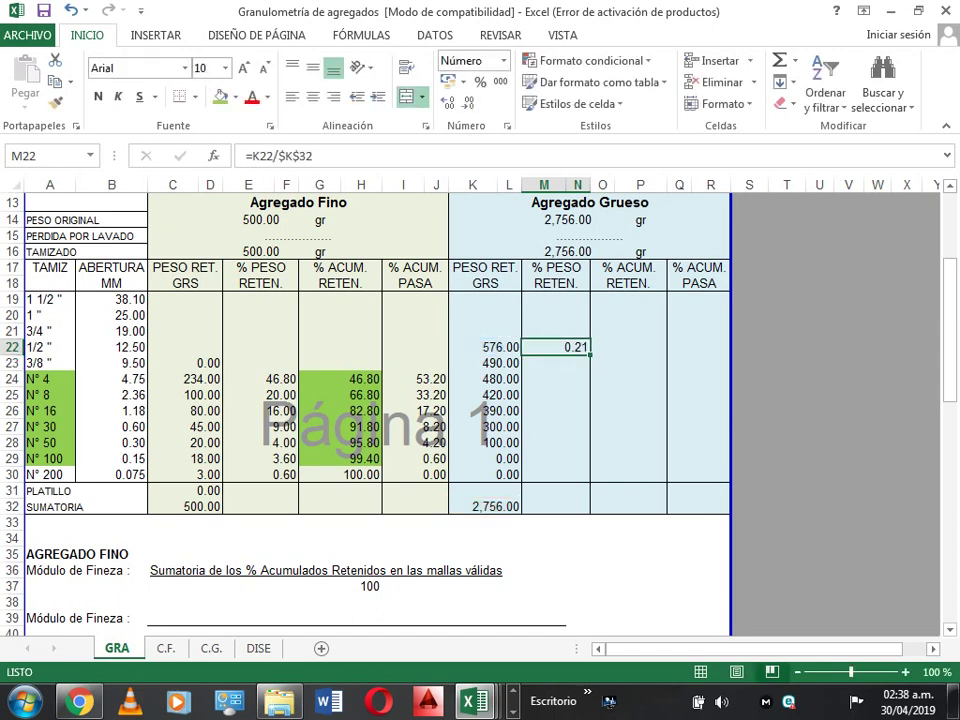
pyautogui.click(318, 156)
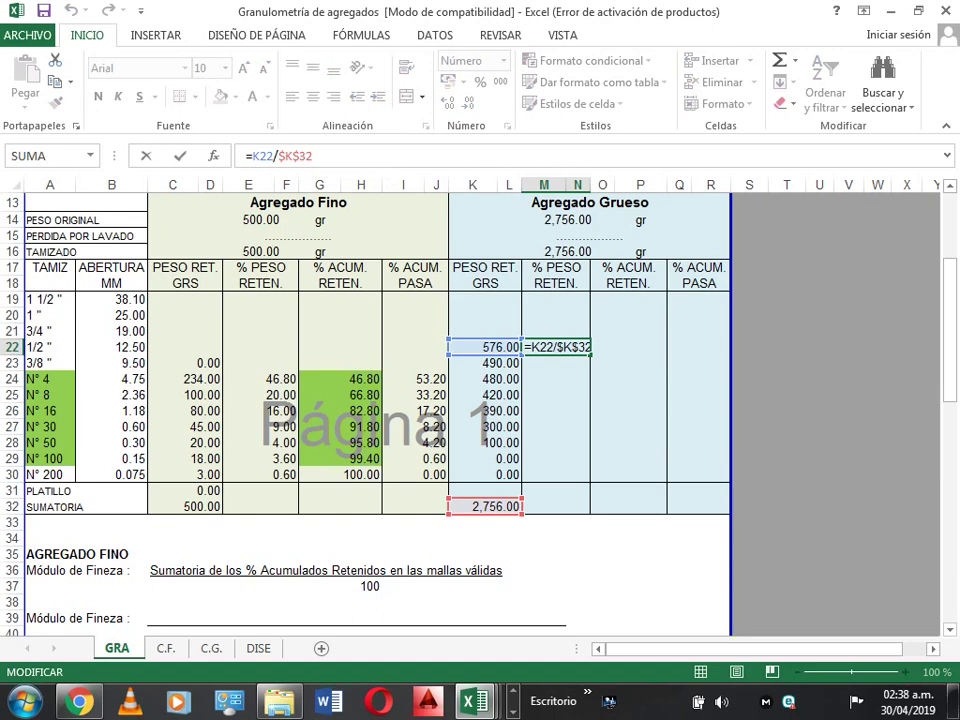
pyautogui.write('*100')
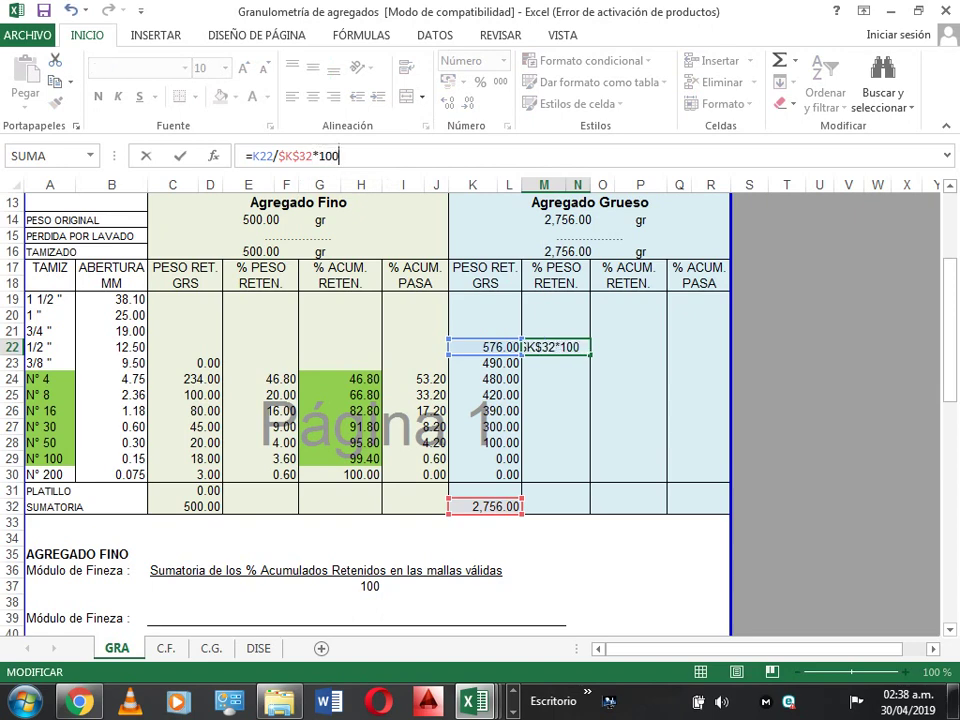
pyautogui.press('Return')
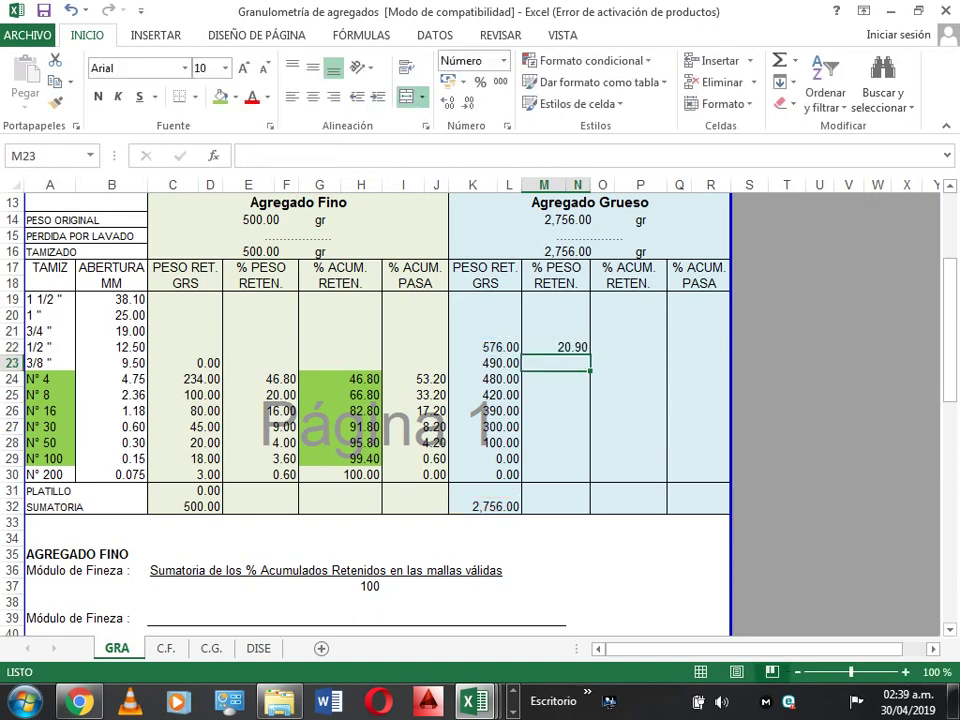
pyautogui.click(556, 347)
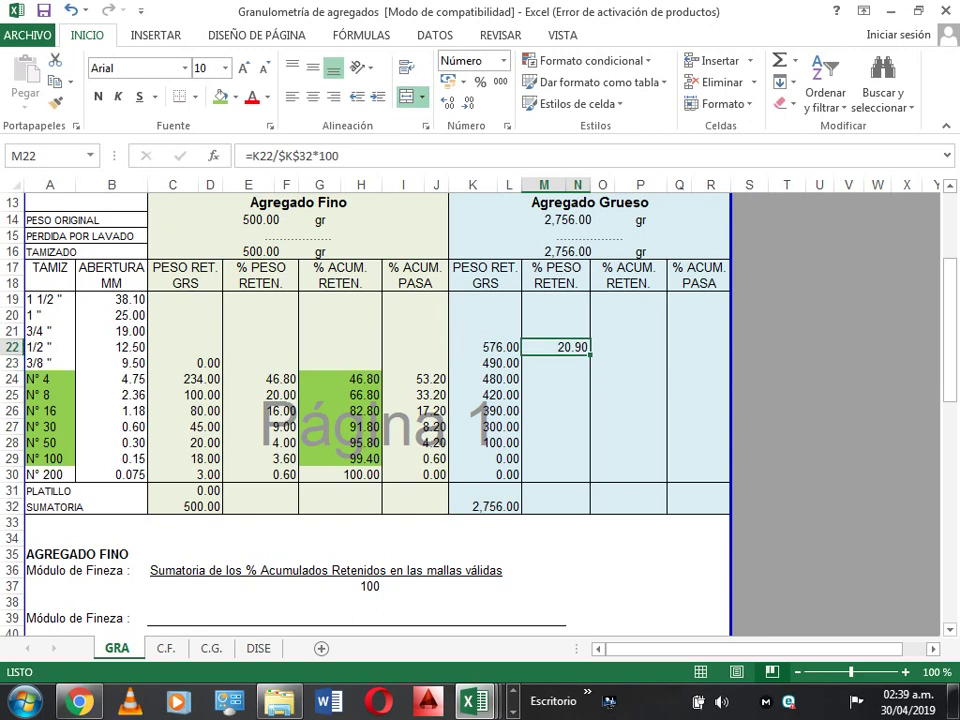
# Fill the coarse aggregate's % PESO RETEN. formula from the 1/2" sieve down to sieve N° 50
pyautogui.moveTo(590, 355); pyautogui.dragTo(588, 450)
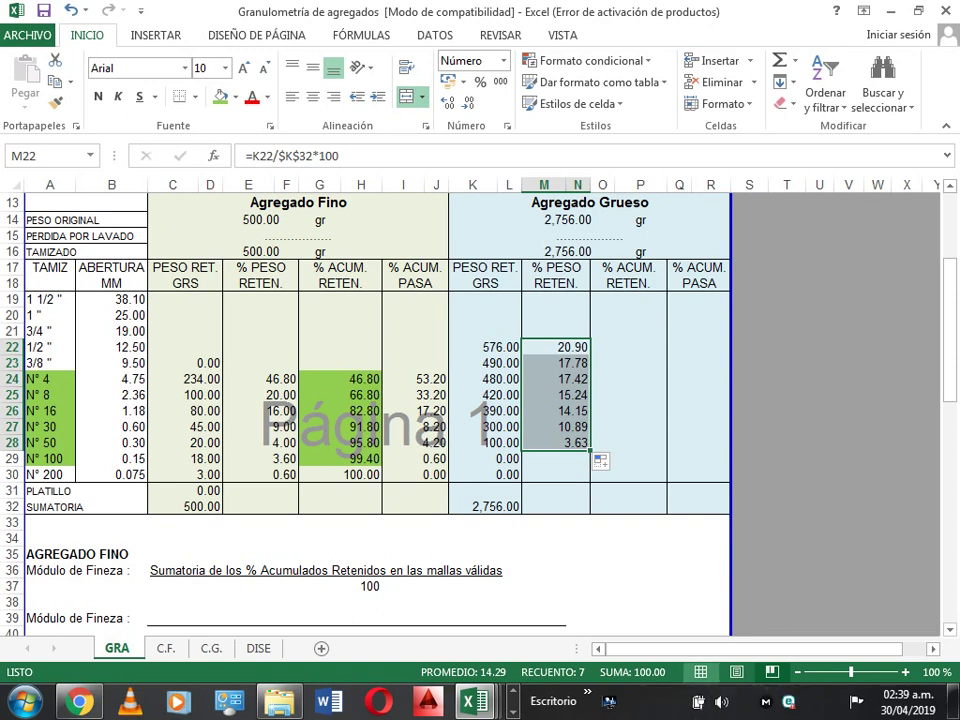
# Enter =O21+M22 in the coarse aggregate's % ACUM. RETEN. cell for the 1/2" sieve and fill it down to sieve N° 200
pyautogui.click(628, 363)
pyautogui.click(628, 347)
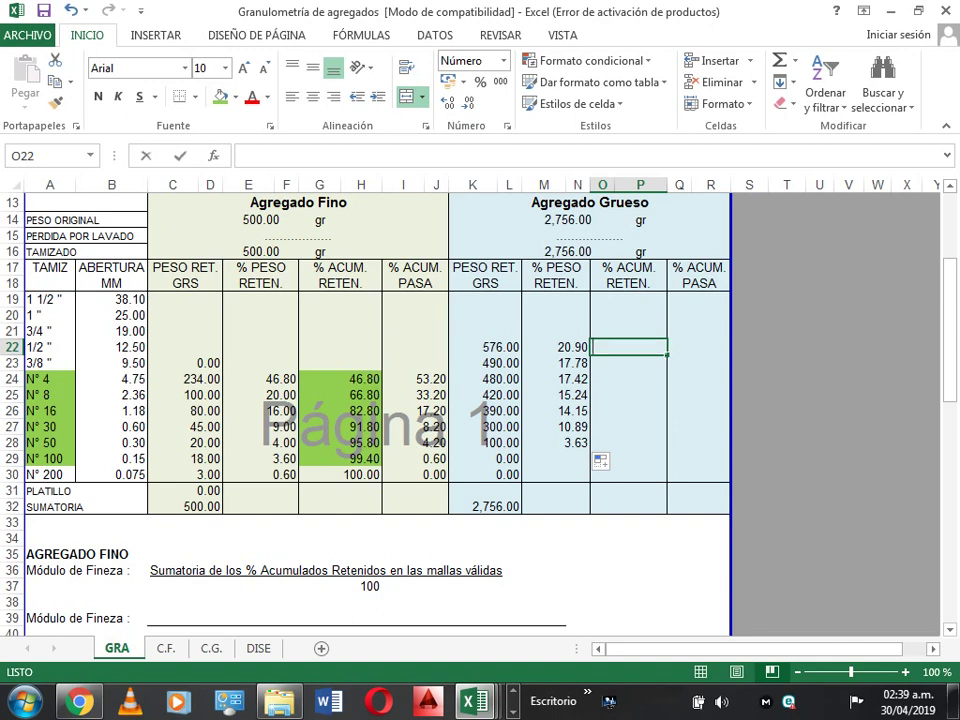
pyautogui.write('=')
pyautogui.press('Up')
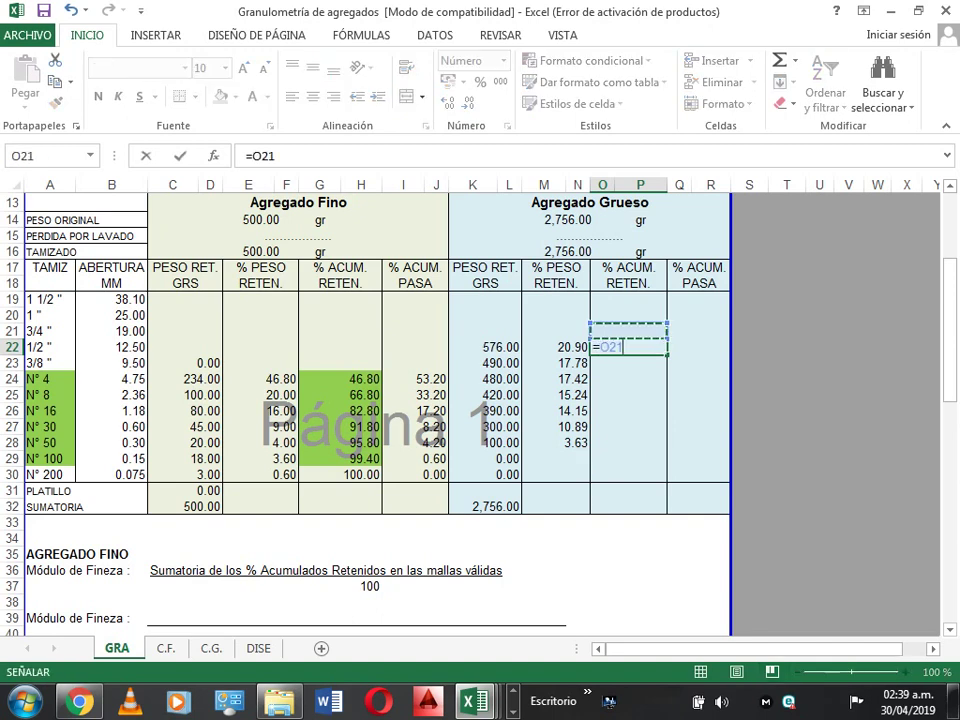
pyautogui.write('+')
pyautogui.press('Up')
pyautogui.press('Left')
pyautogui.press('Down')
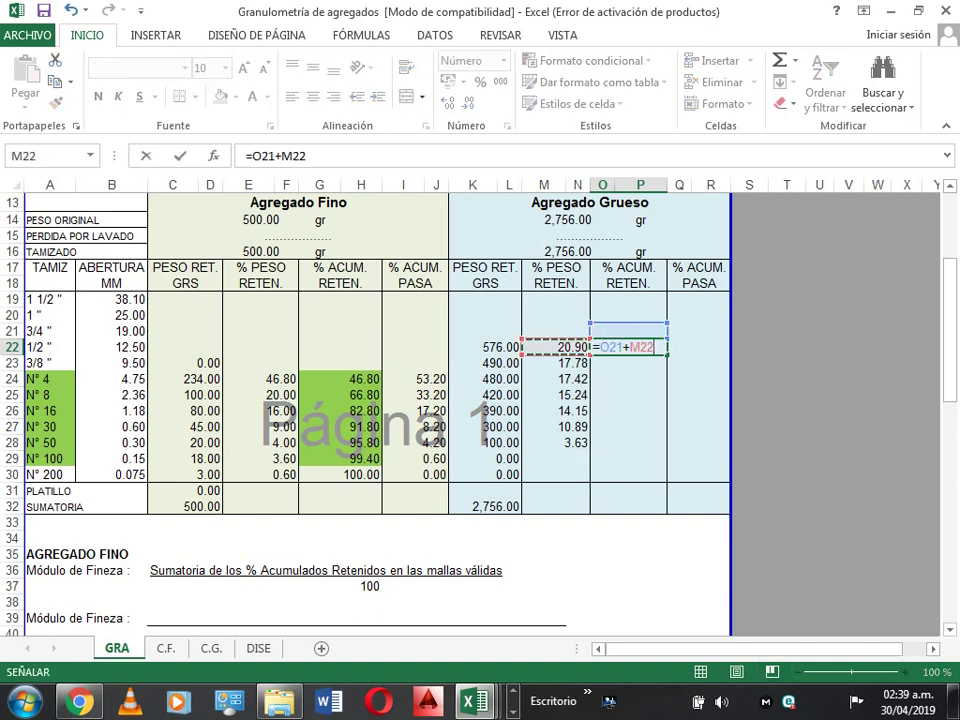
pyautogui.press('Return')
pyautogui.click(628, 347)
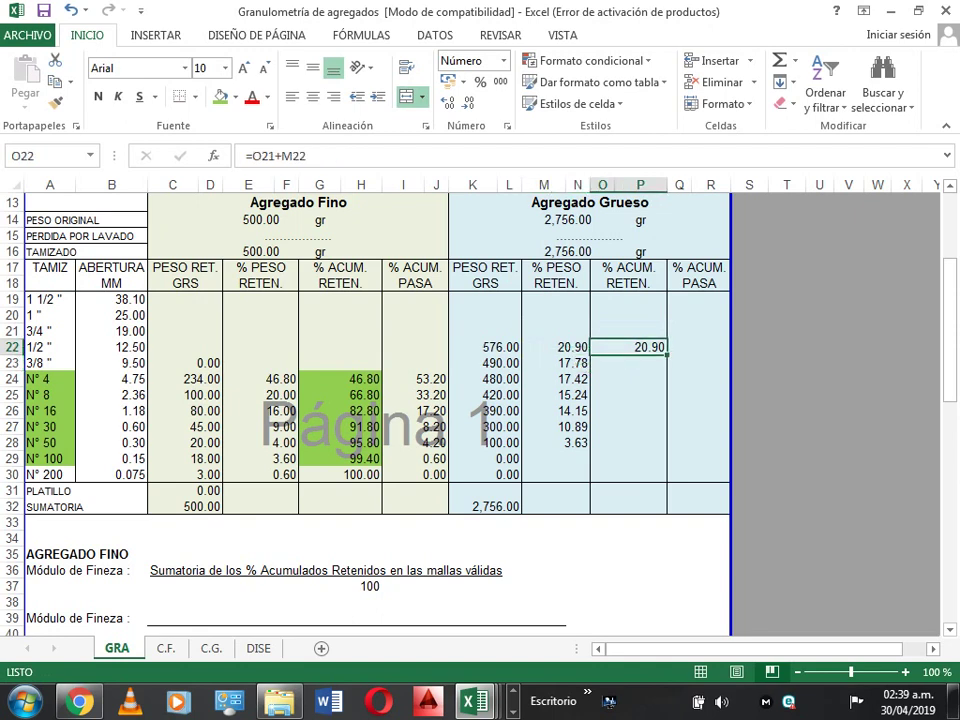
pyautogui.moveTo(666, 354); pyautogui.dragTo(666, 476)
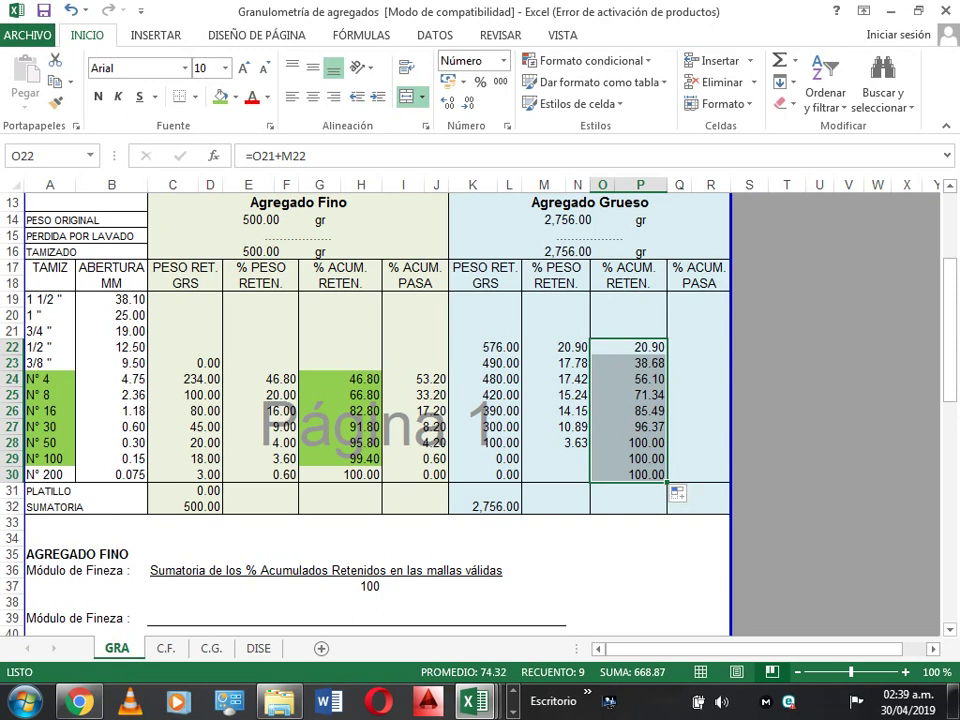
# Enter 0 as the coarse aggregate's % PESO RETEN. for both the N° 100 and N° 200 sieves
pyautogui.click(556, 442)
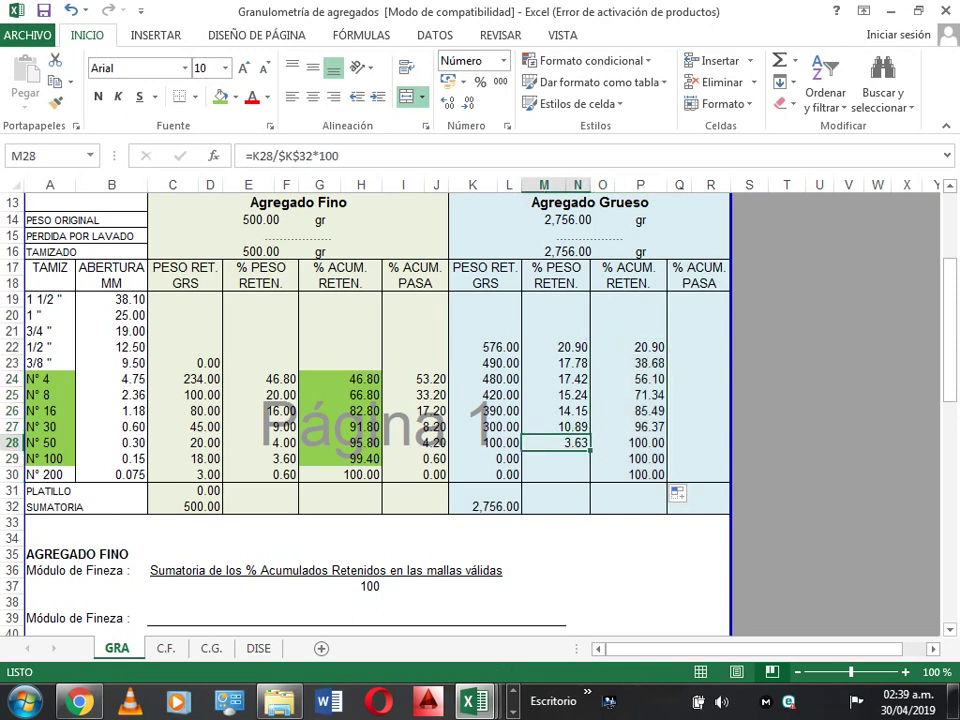
pyautogui.click(556, 458)
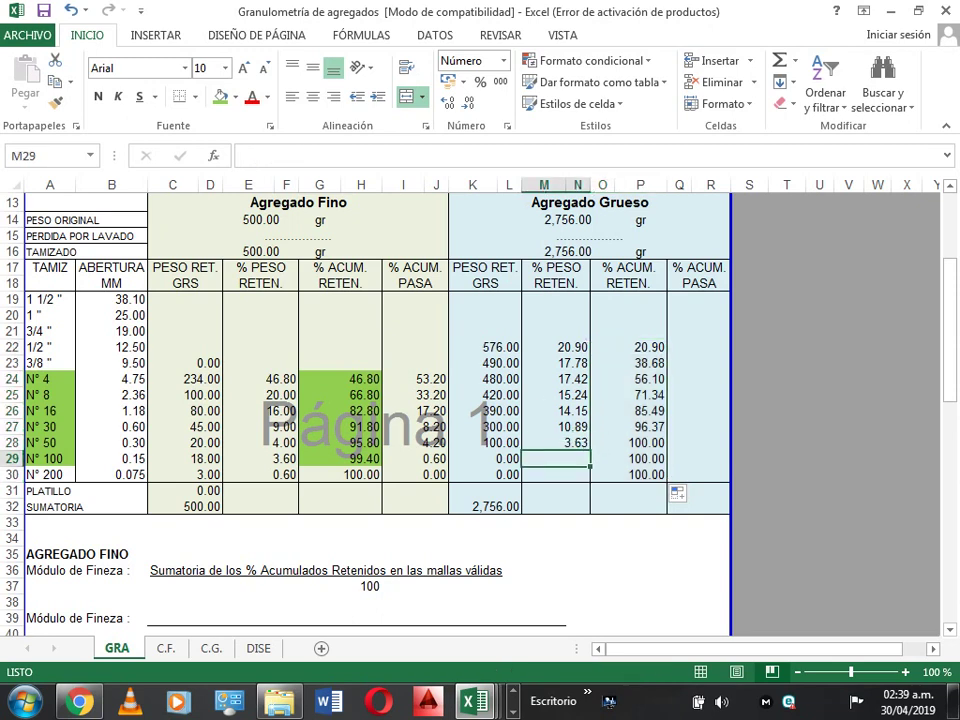
pyautogui.hotkey('ctrl', 'j')
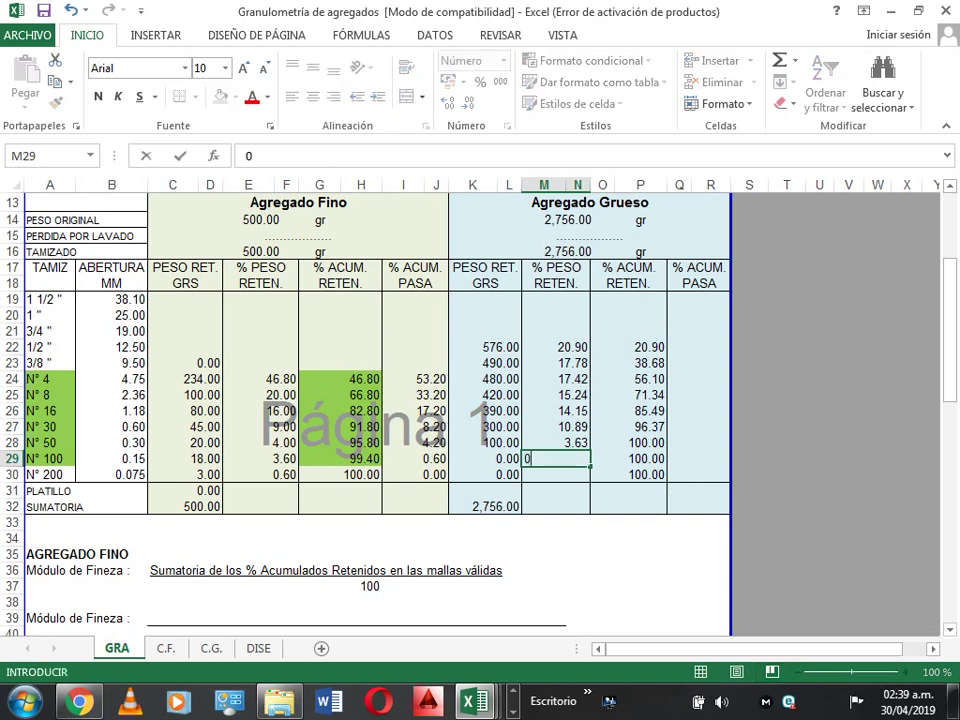
pyautogui.press('Return')
pyautogui.hotkey('ctrl', 'j')
pyautogui.press('Return')
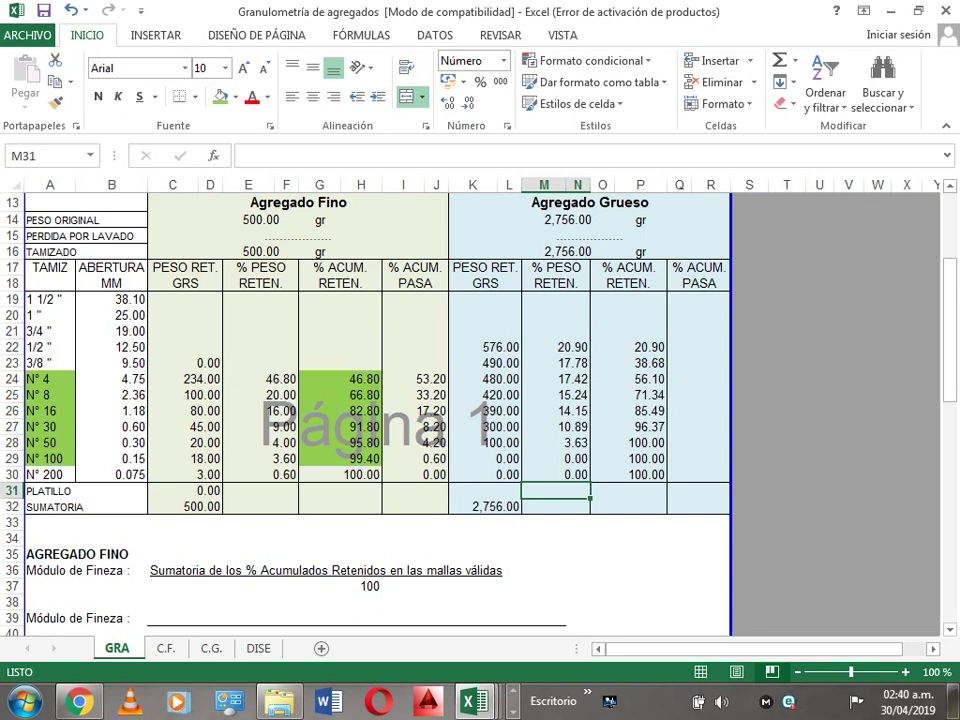
pyautogui.click(484, 347)
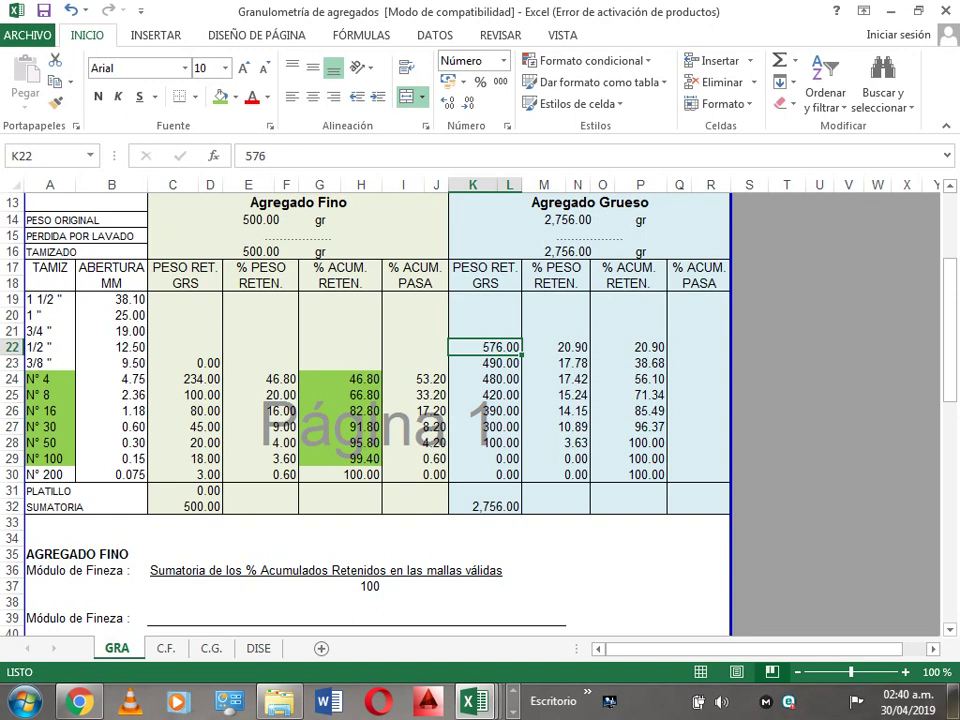
pyautogui.click(484, 363)
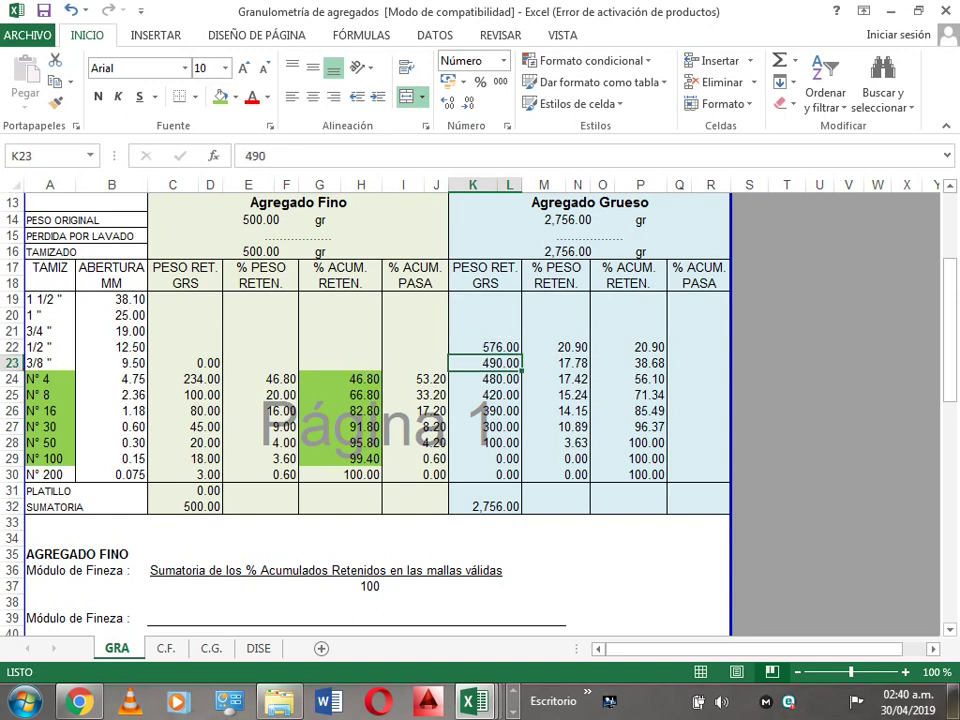
pyautogui.click(221, 97)
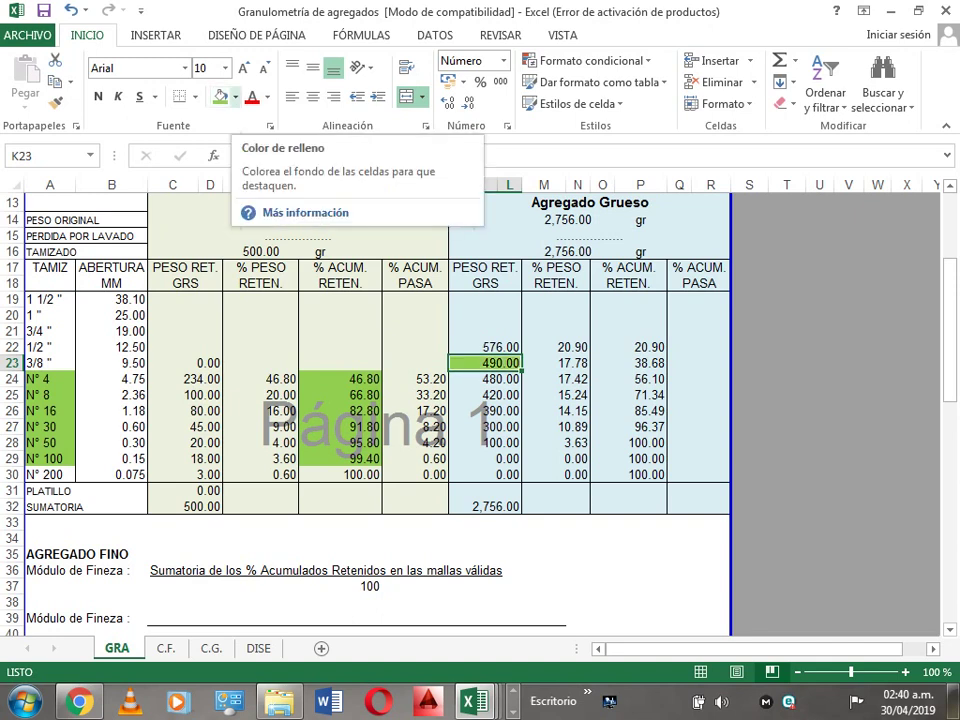
pyautogui.click(236, 97)
pyautogui.click(346, 156)
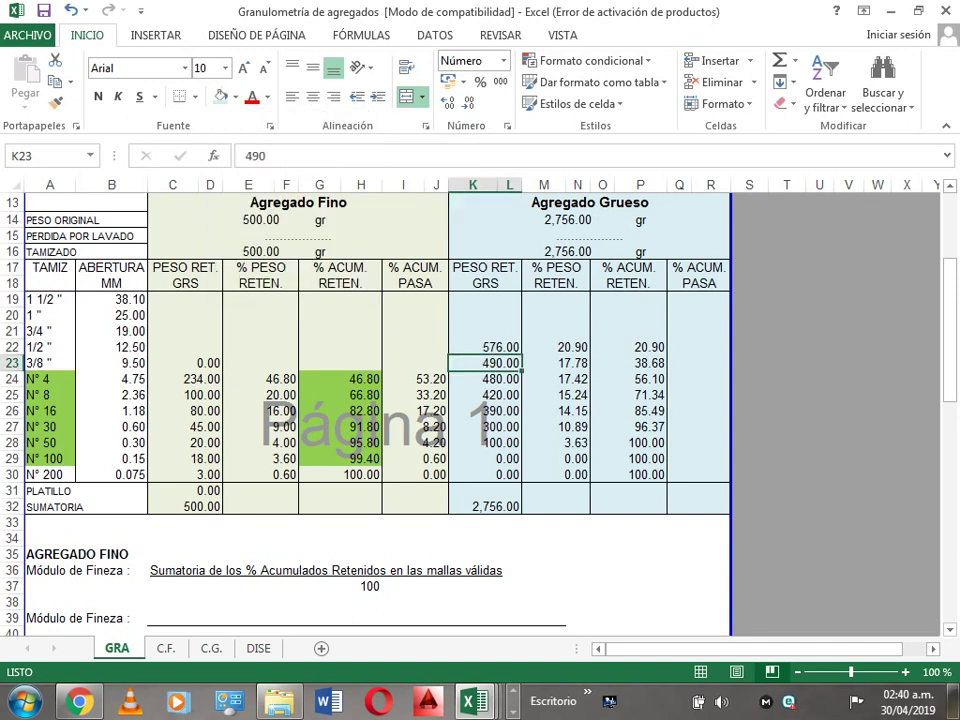
# Highlight the coarse aggregate's PESO RET. cells from the 3/8" sieve to N° 100 with a dark orange fill
pyautogui.click(236, 97)
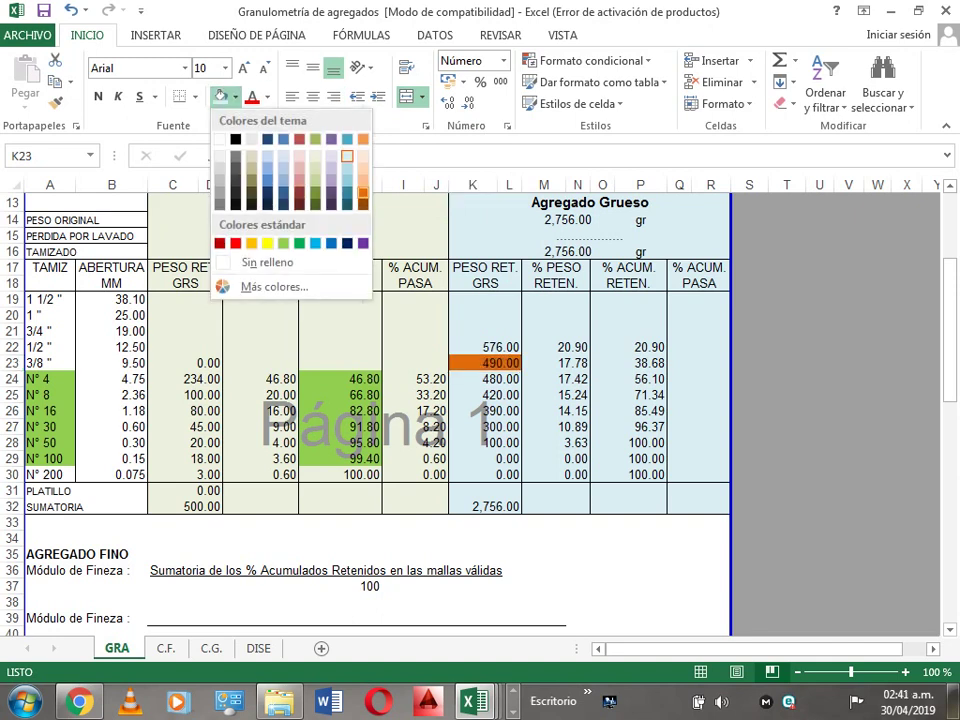
pyautogui.click(362, 192)
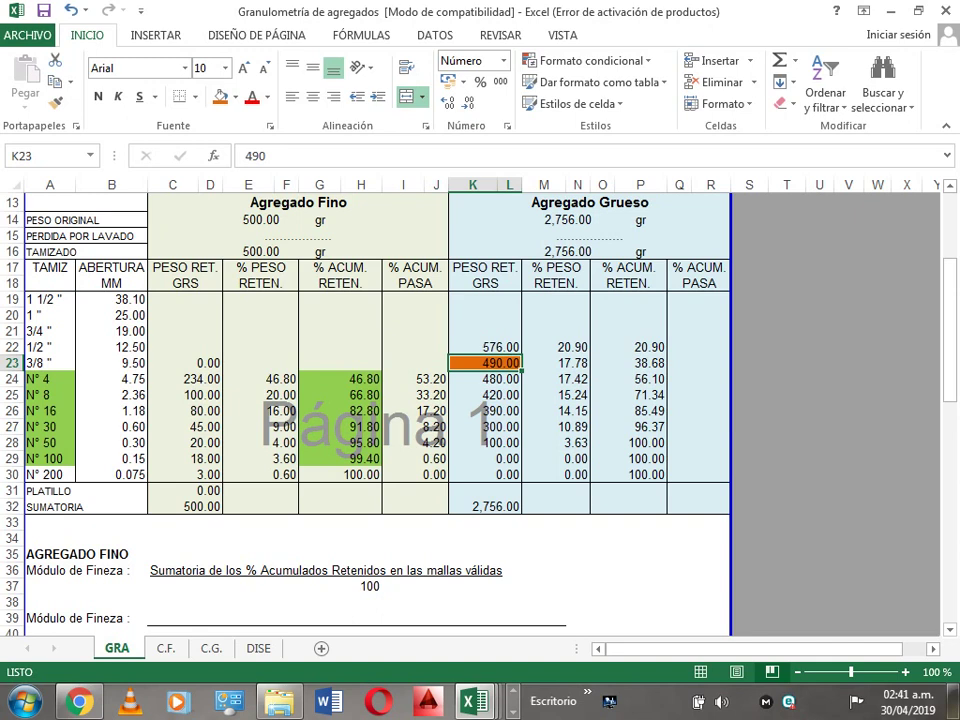
pyautogui.click(485, 379)
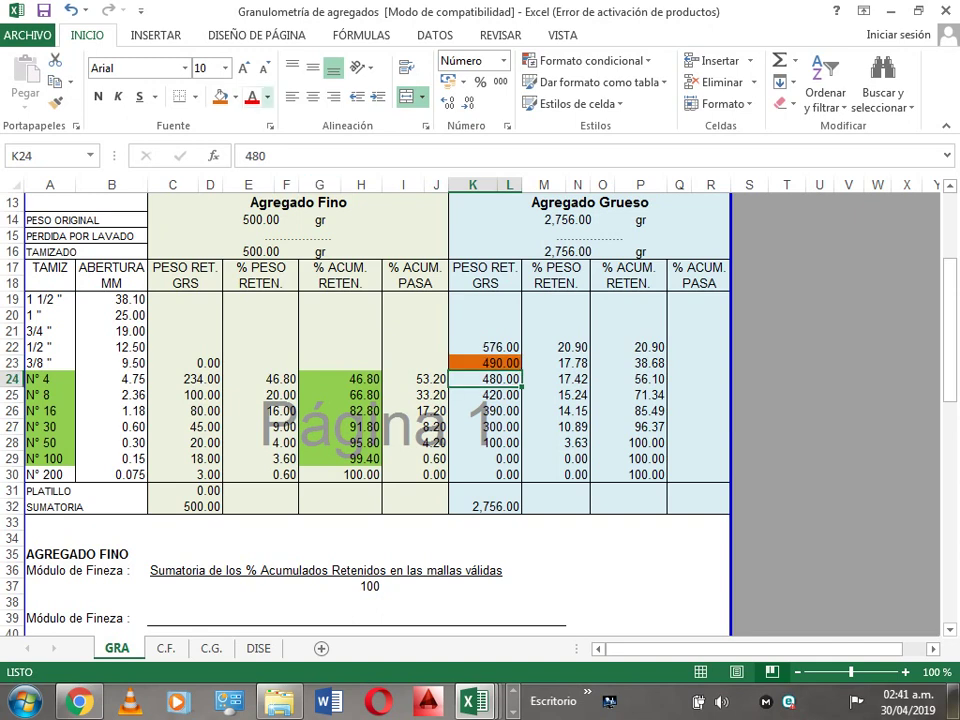
pyautogui.click(220, 96)
pyautogui.press('Down')
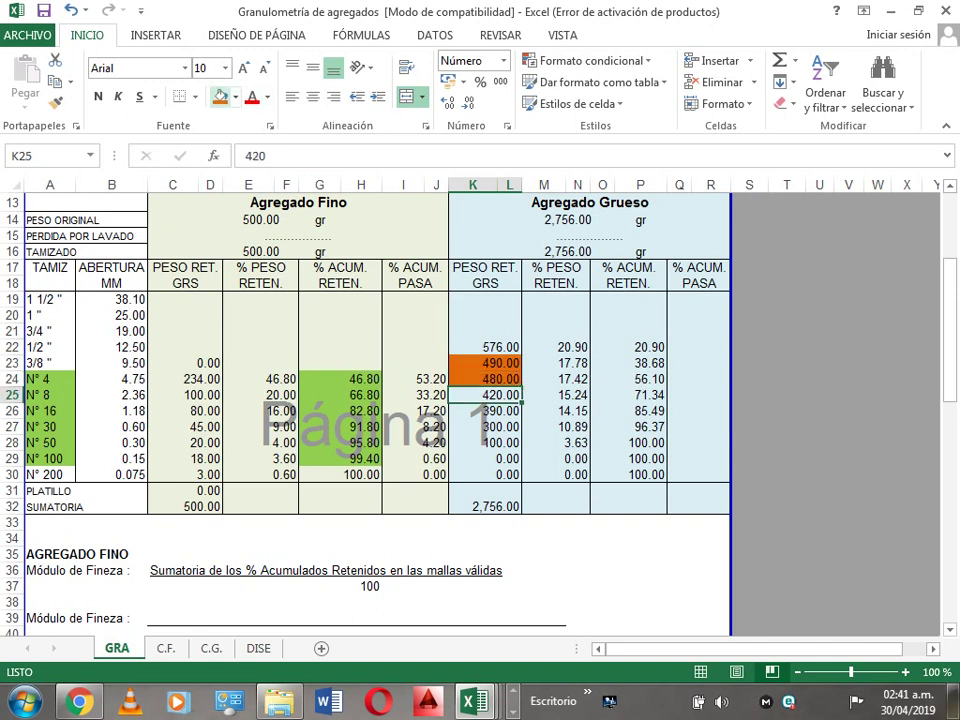
pyautogui.click(220, 96)
pyautogui.press('Down')
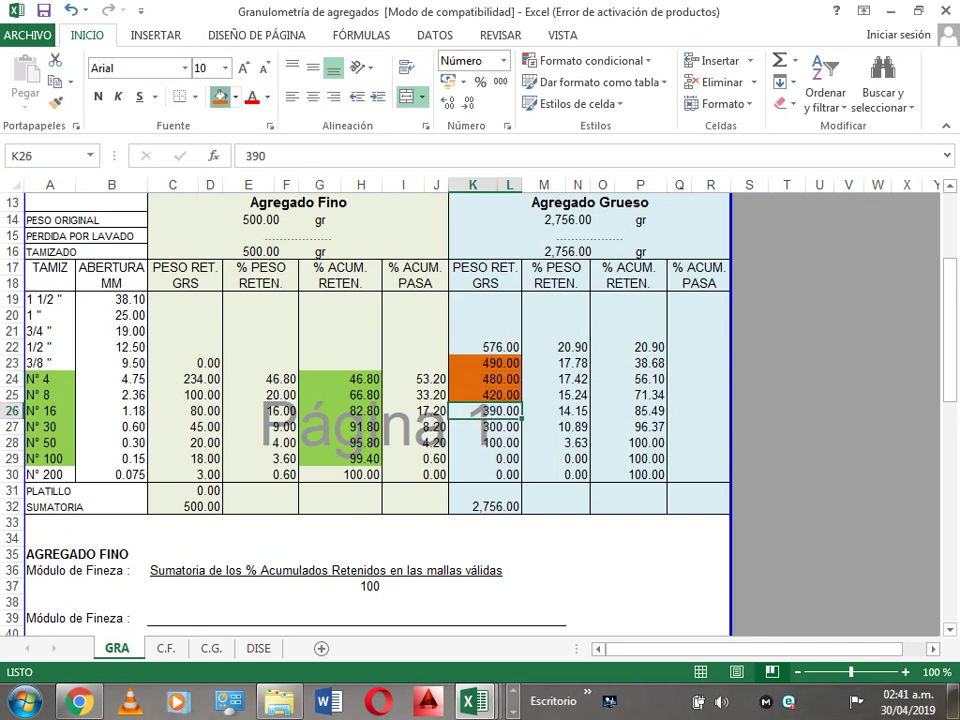
pyautogui.click(220, 96)
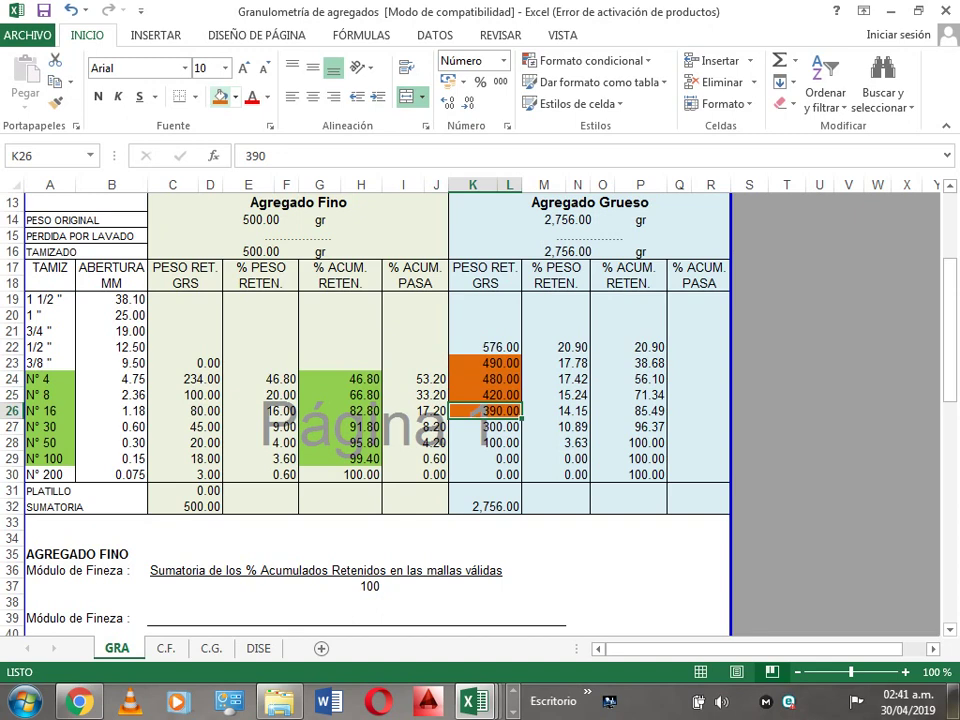
pyautogui.press('Down')
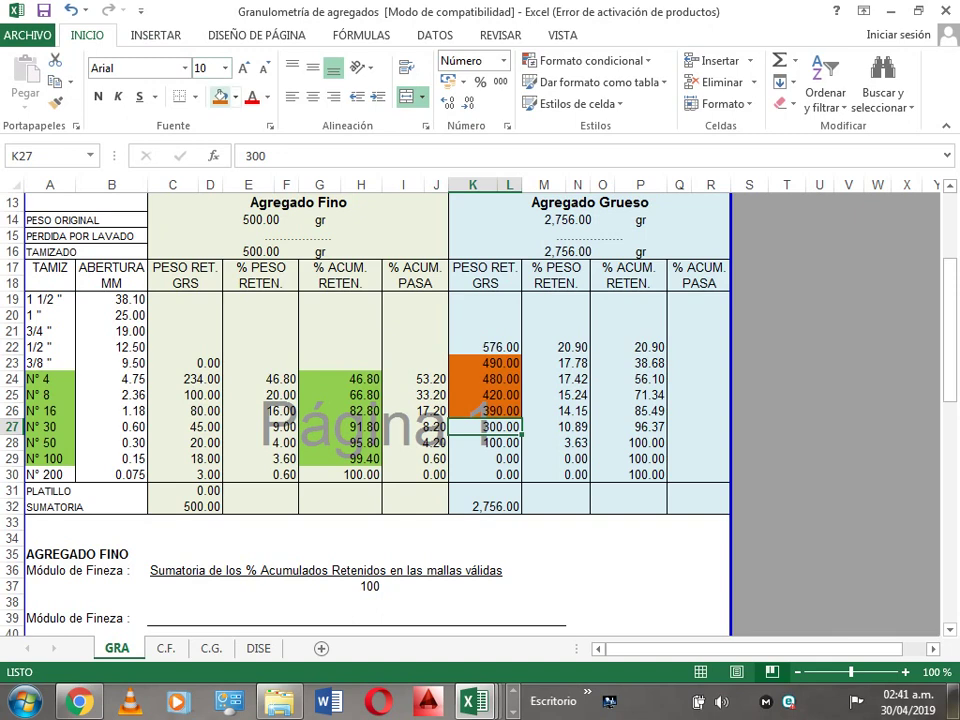
pyautogui.press('Down')
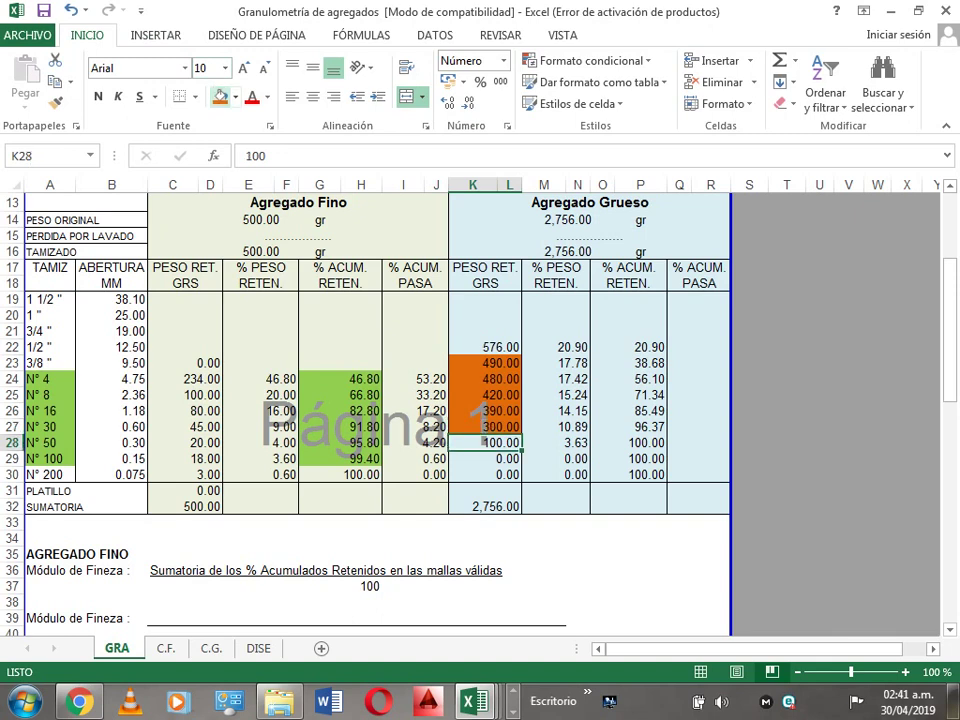
pyautogui.click(220, 97)
pyautogui.press('Down')
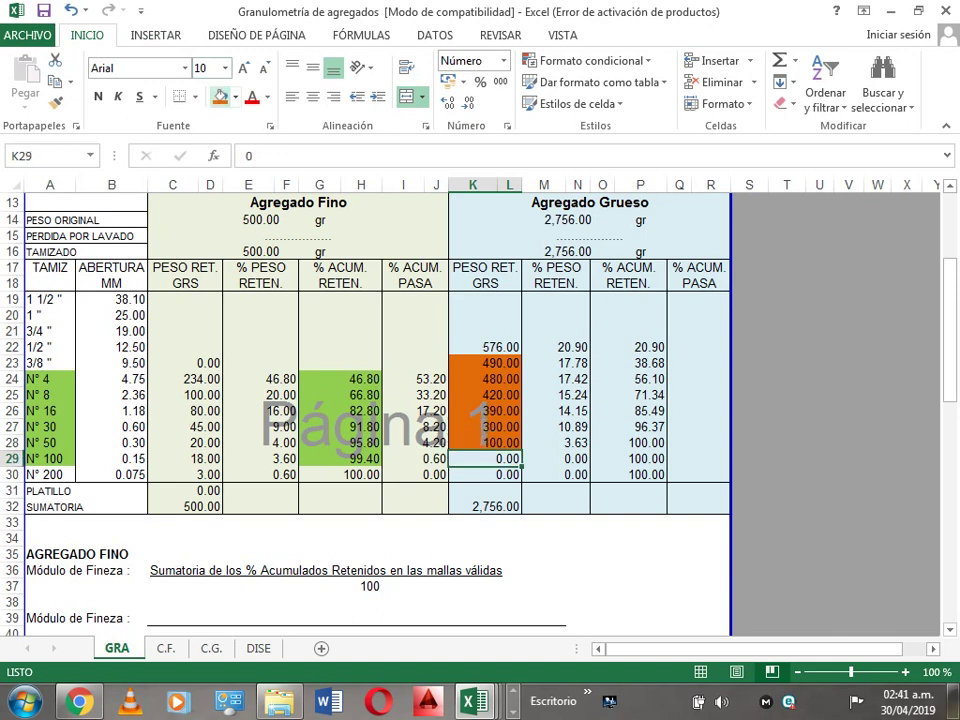
pyautogui.click(220, 97)
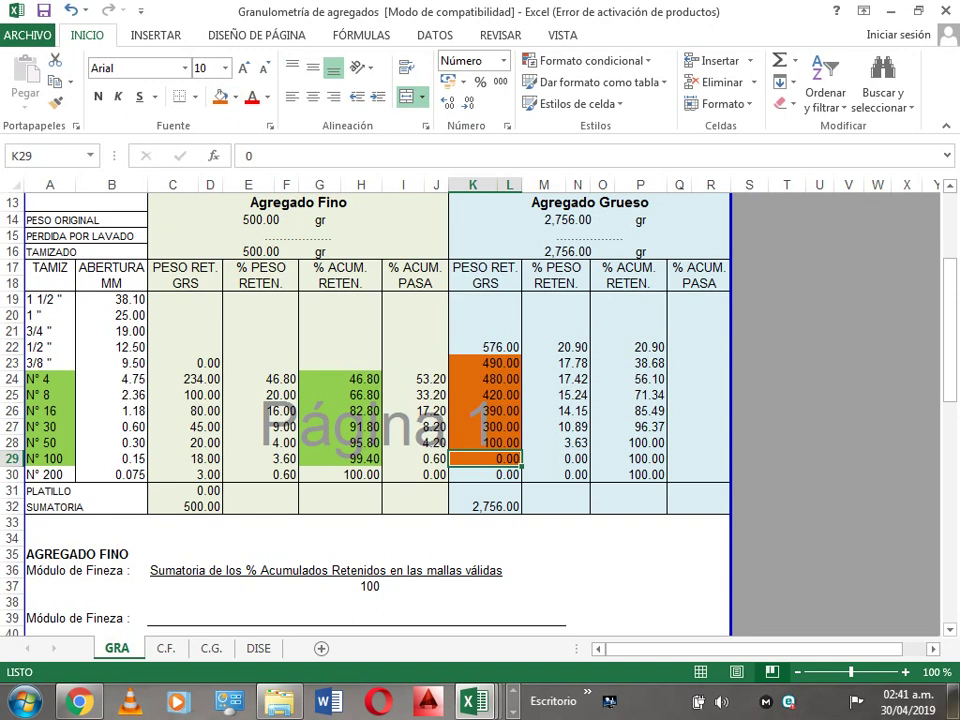
# Apply the same dark orange fill to the coarse aggregate's % ACUM. RETEN. cells from the 3/8" sieve to N° 100
pyautogui.click(629, 362)
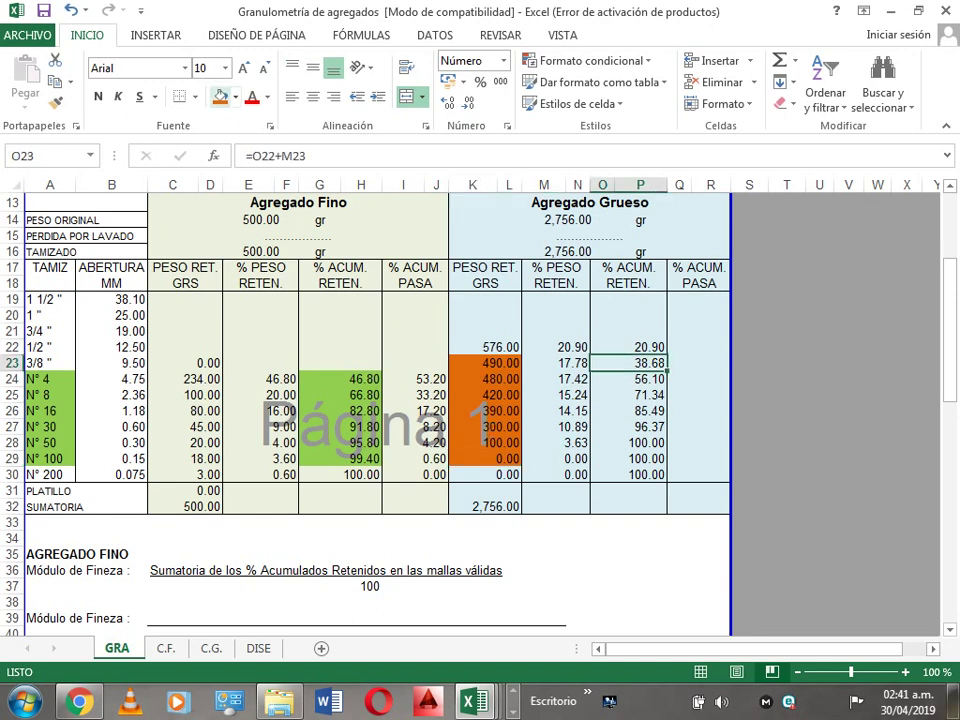
pyautogui.click(220, 97)
pyautogui.press('Down')
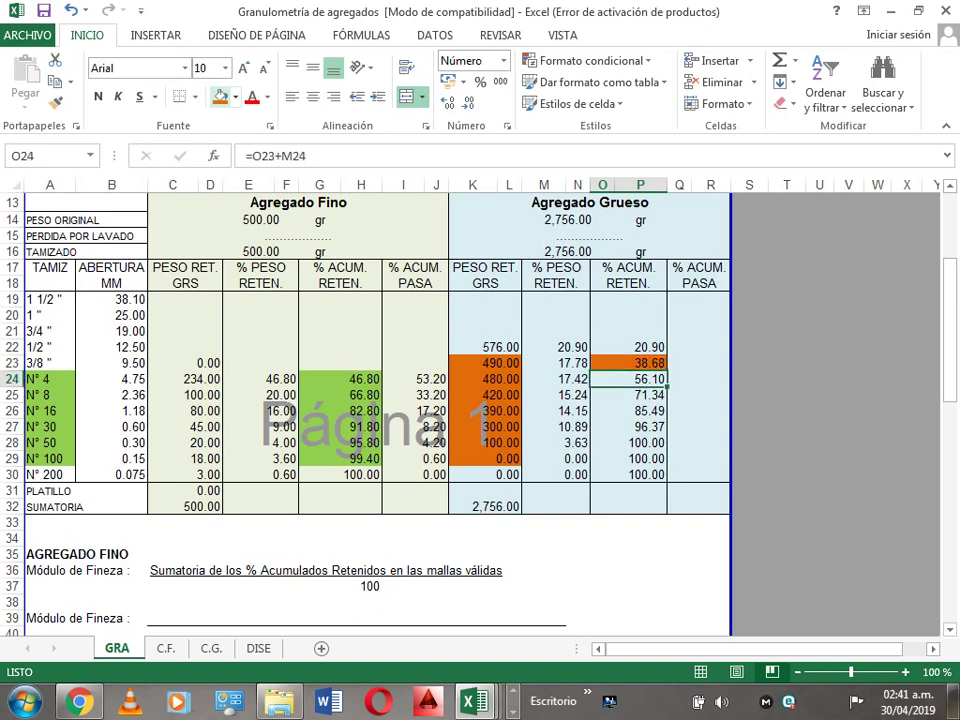
pyautogui.click(220, 97)
pyautogui.press('Down')
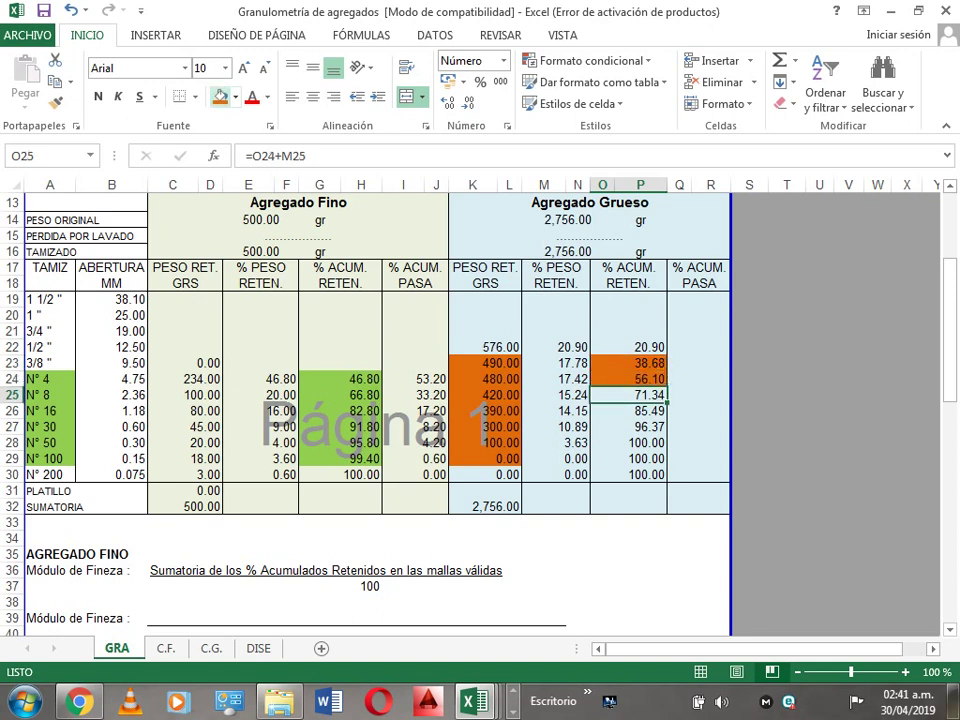
pyautogui.press('F4')
pyautogui.press('Down')
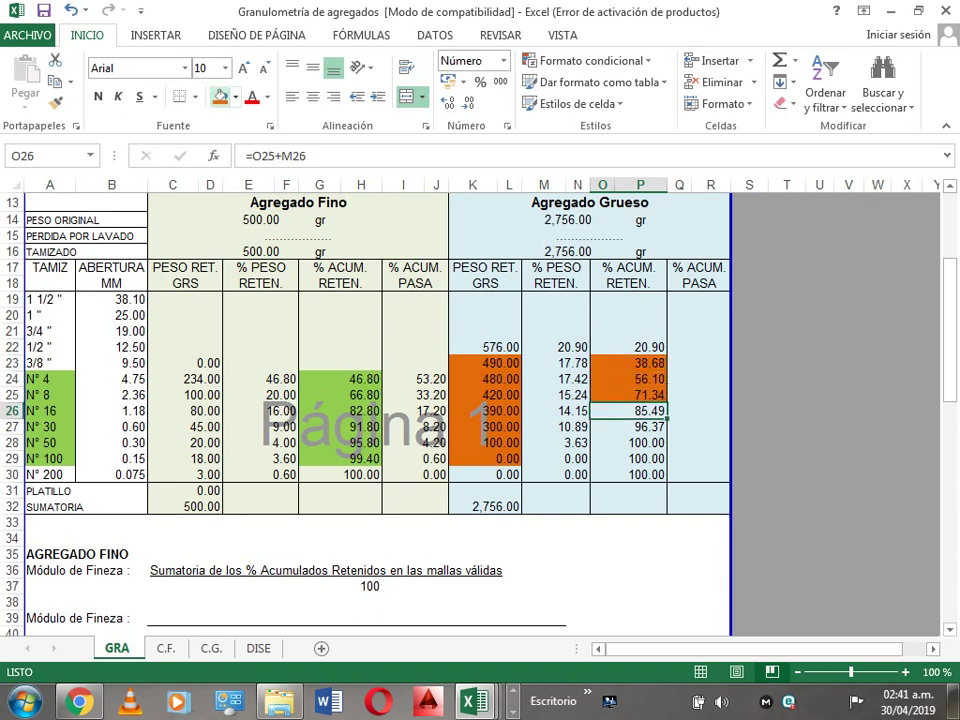
pyautogui.press('F4')
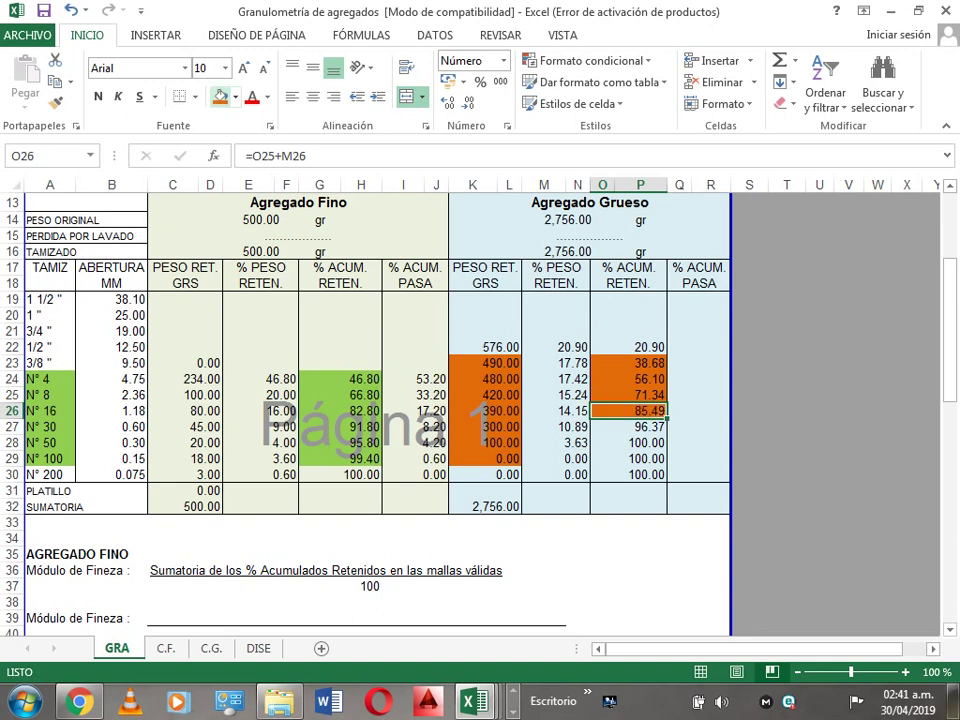
pyautogui.press('Down')
pyautogui.press('F4')
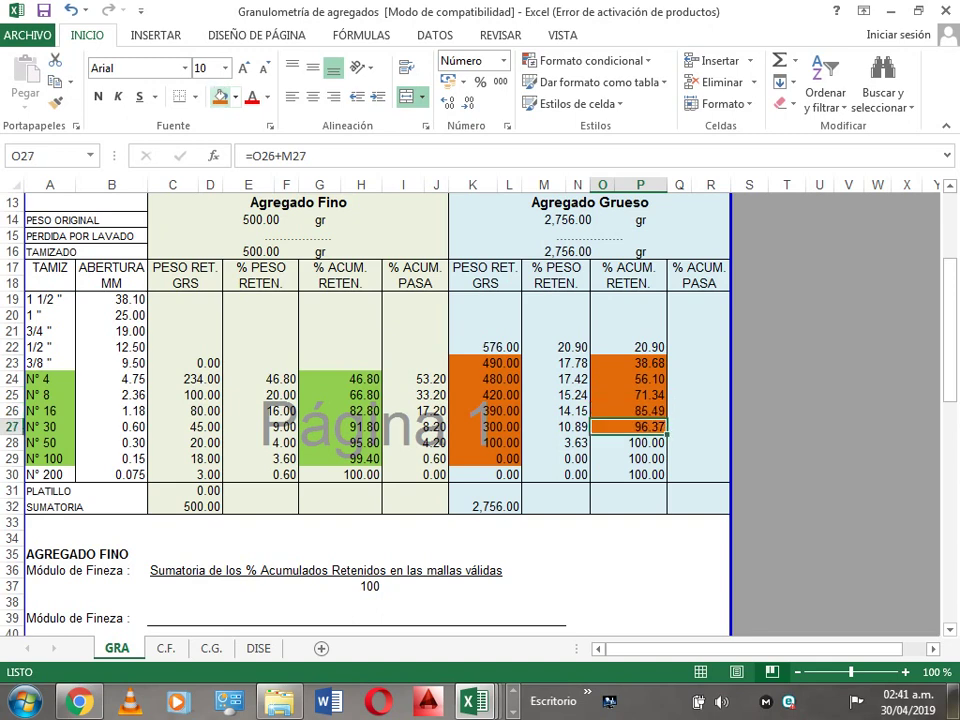
pyautogui.press('Down')
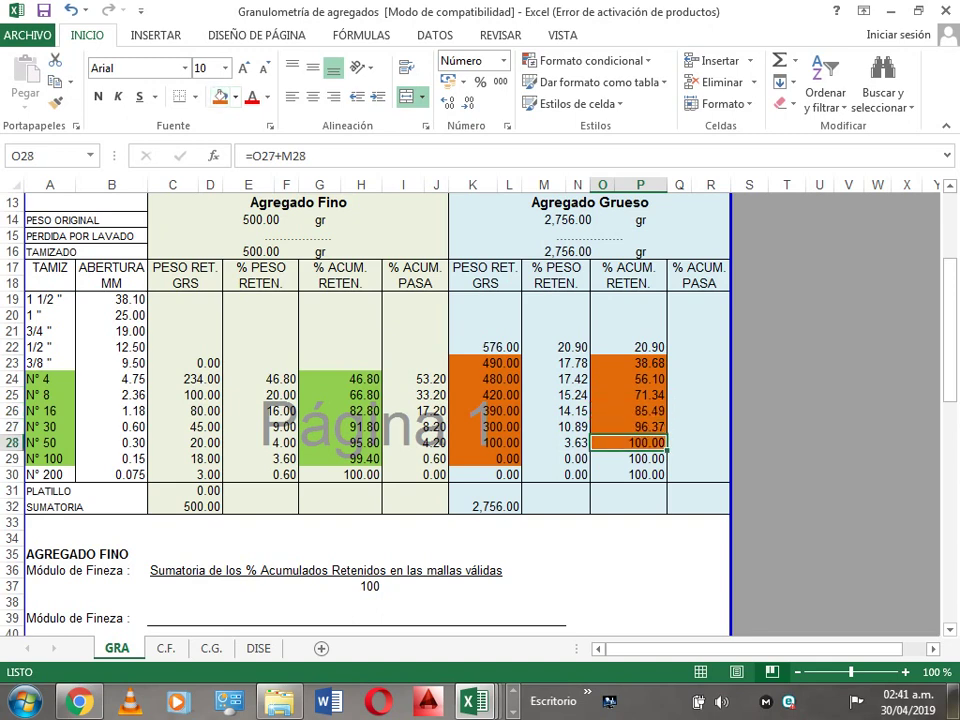
pyautogui.press('F4')
pyautogui.press('Down')
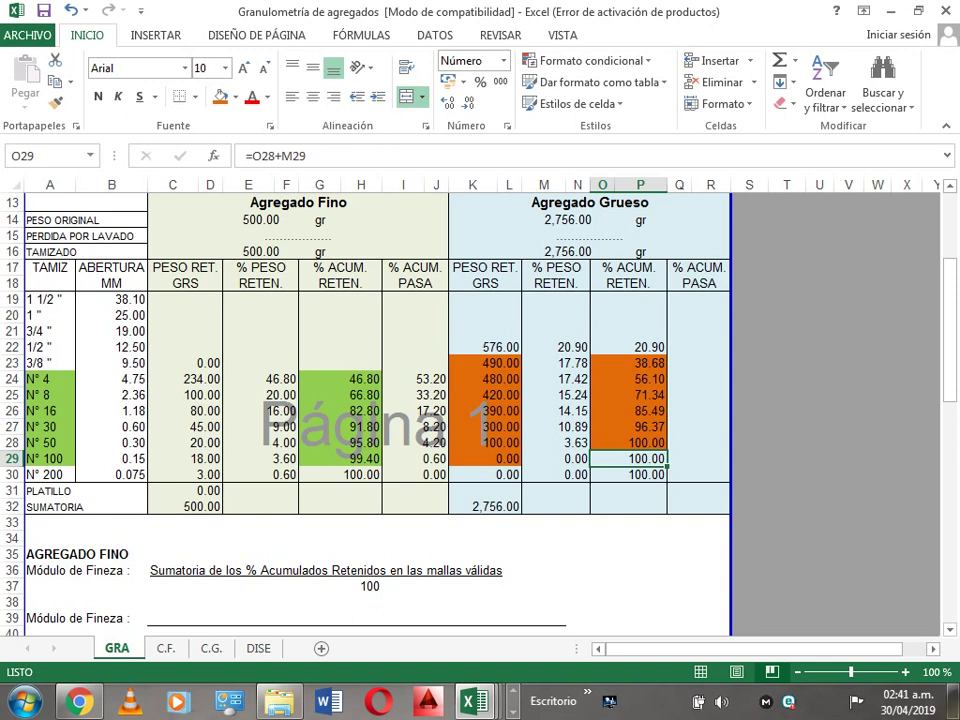
pyautogui.press('F4')
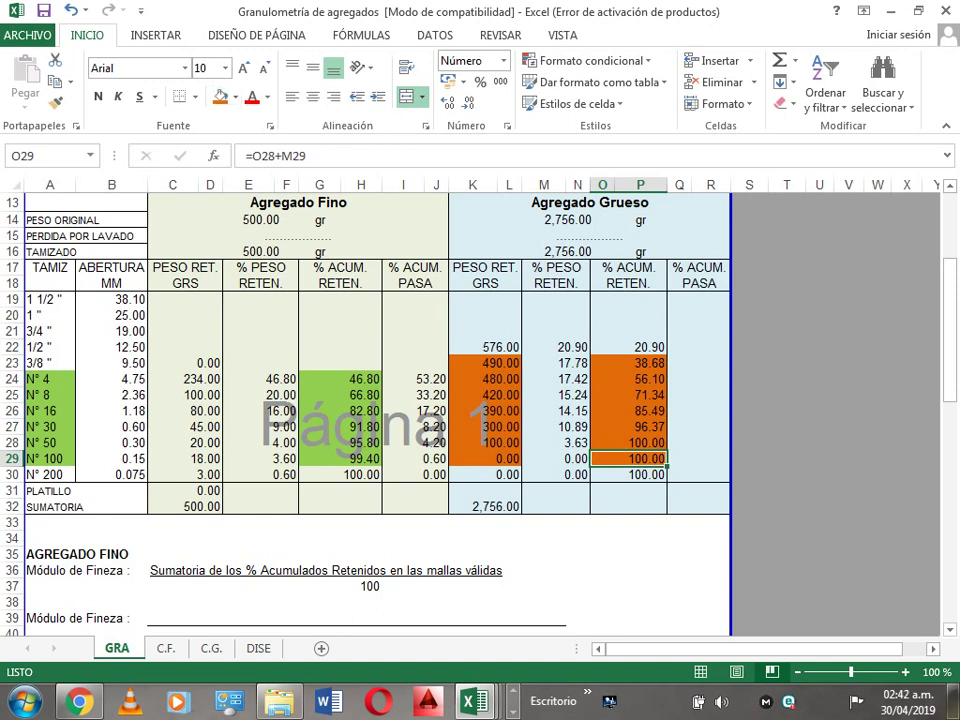
# Examine the coarse aggregate's highlighted % ACUM. RETEN. values from the 3/8" sieve to N° 100 and their sum
pyautogui.moveTo(628, 362); pyautogui.dragTo(628, 458)
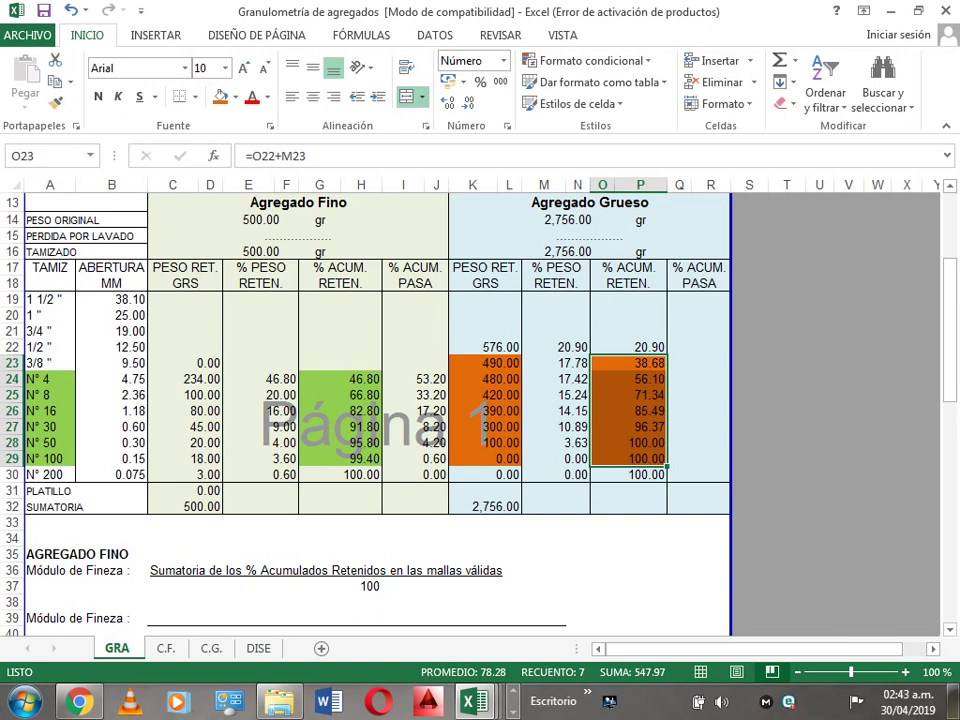
pyautogui.press('Up')
pyautogui.press('Up')
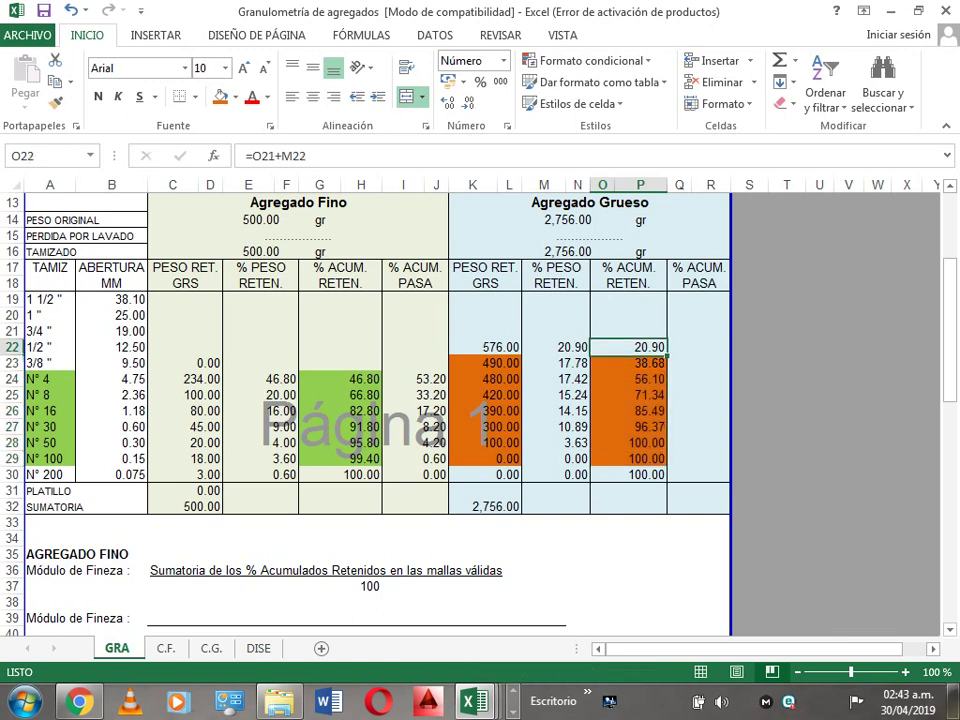
# Examine the coarse aggregate's retained weight, retained percentage and cumulative percentage for the 1/2" sieve
pyautogui.press('Down')
pyautogui.press('Left')
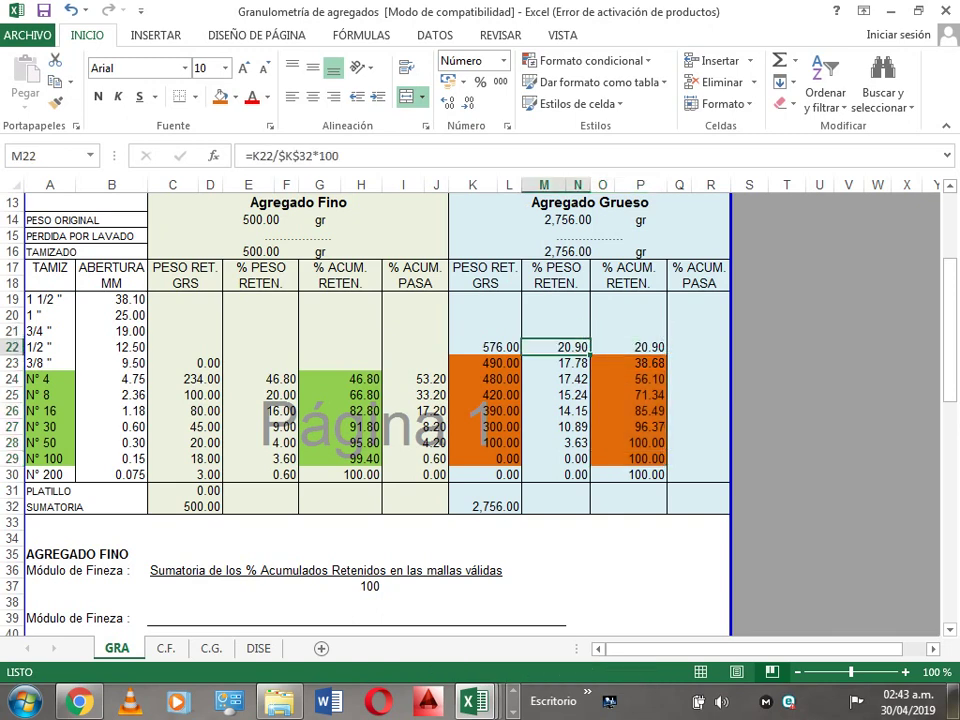
pyautogui.press('Left')
pyautogui.press('Left')
pyautogui.press('Left')
pyautogui.press('Left')
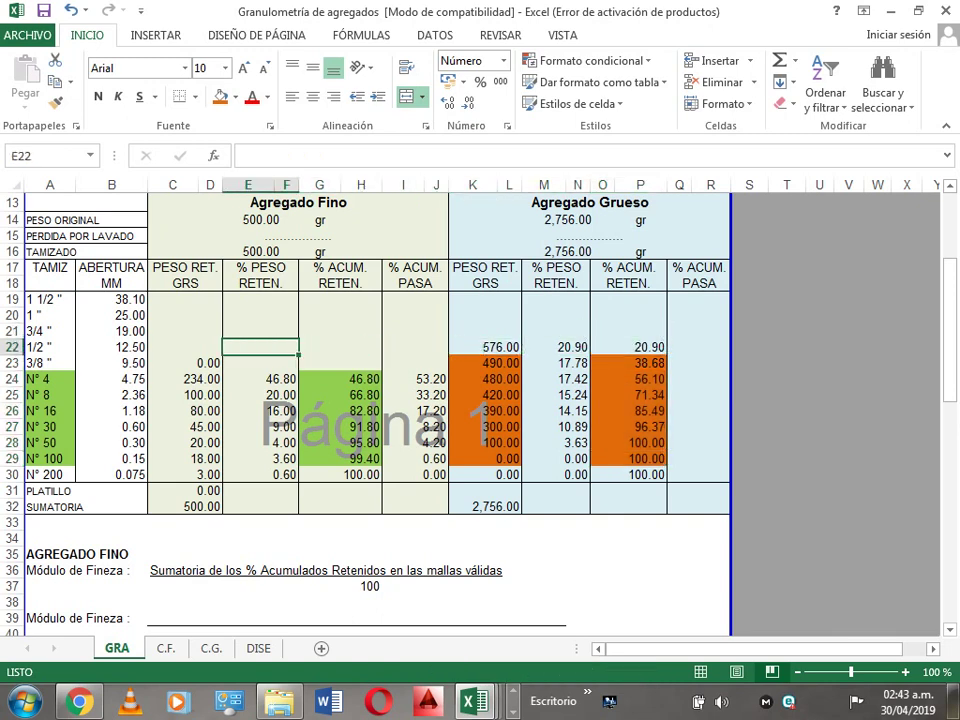
pyautogui.press('Right')
pyautogui.press('Right')
pyautogui.press('Right')
pyautogui.press('Right')
pyautogui.press('Right')
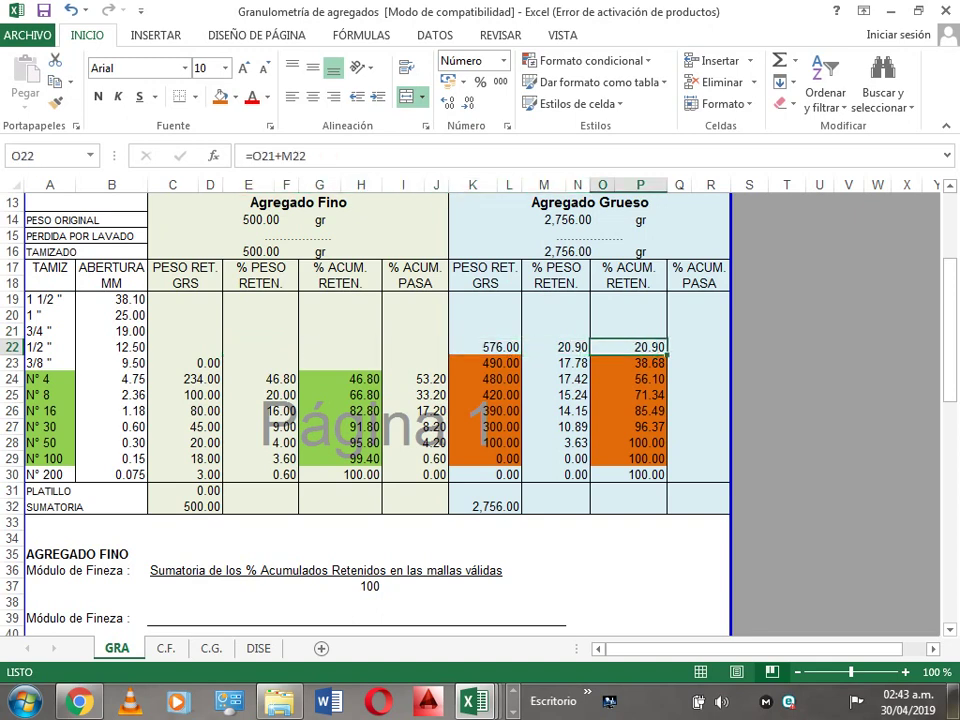
pyautogui.press('Left')
pyautogui.press('Left')
pyautogui.press('Left')
pyautogui.press('Left')
pyautogui.press('Left')
pyautogui.press('Left')
pyautogui.press('Left')
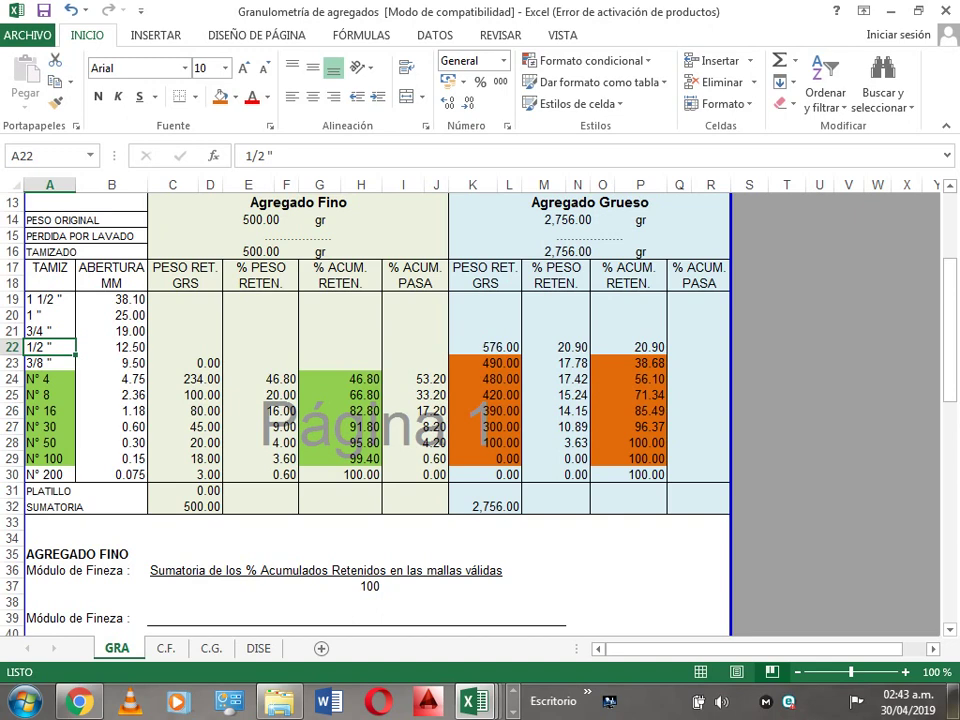
# In the C.G. sheet, inspect the source references of the PIEDRA DE 1/2" cells for the 1", 3/4" and 1/2" sieves
pyautogui.click(211, 648)
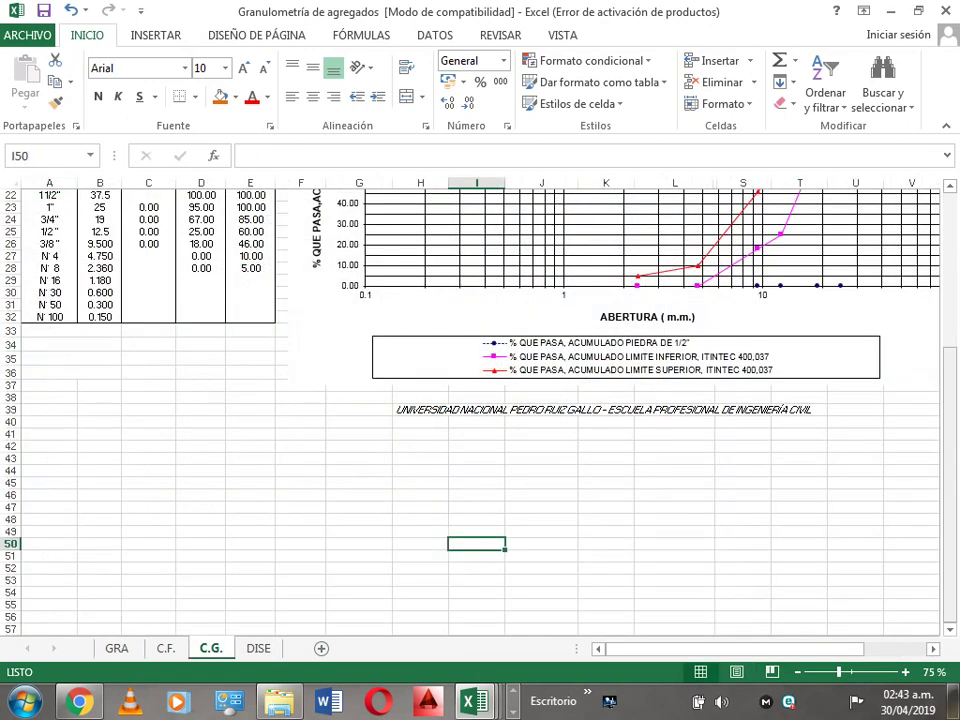
pyautogui.scroll(1, 470, 400)
pyautogui.scroll(2, 470, 400)
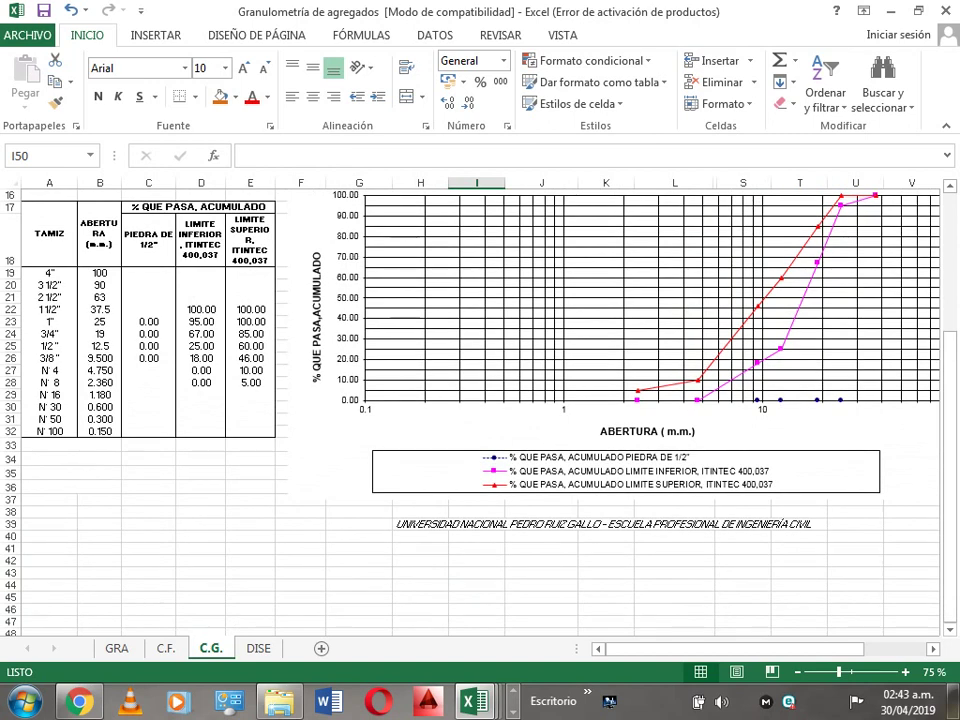
pyautogui.click(148, 322)
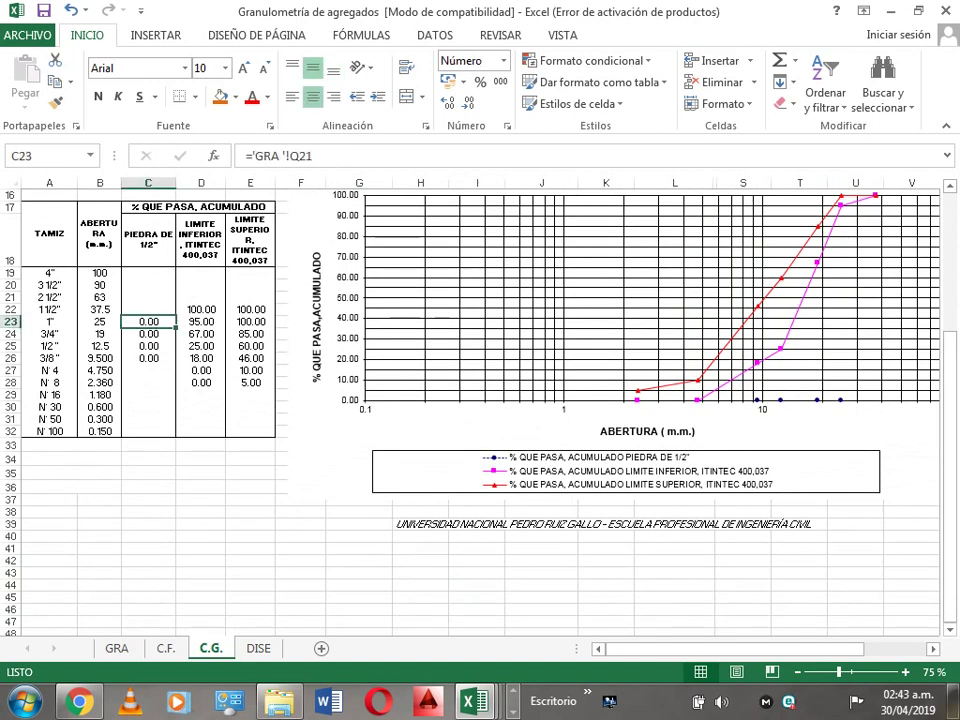
pyautogui.click(148, 334)
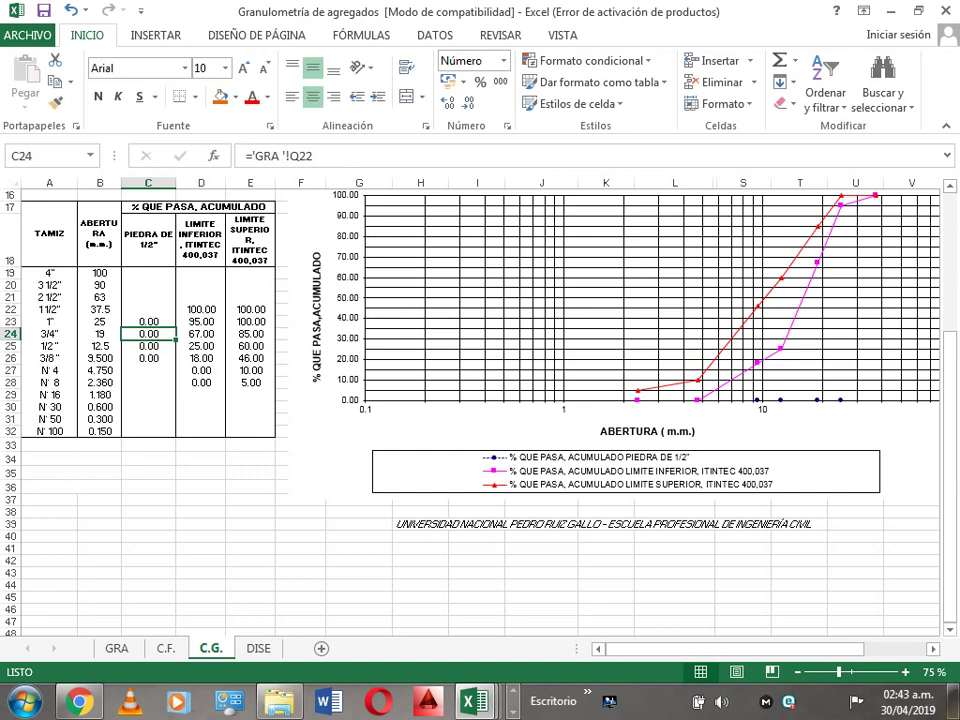
pyautogui.click(148, 346)
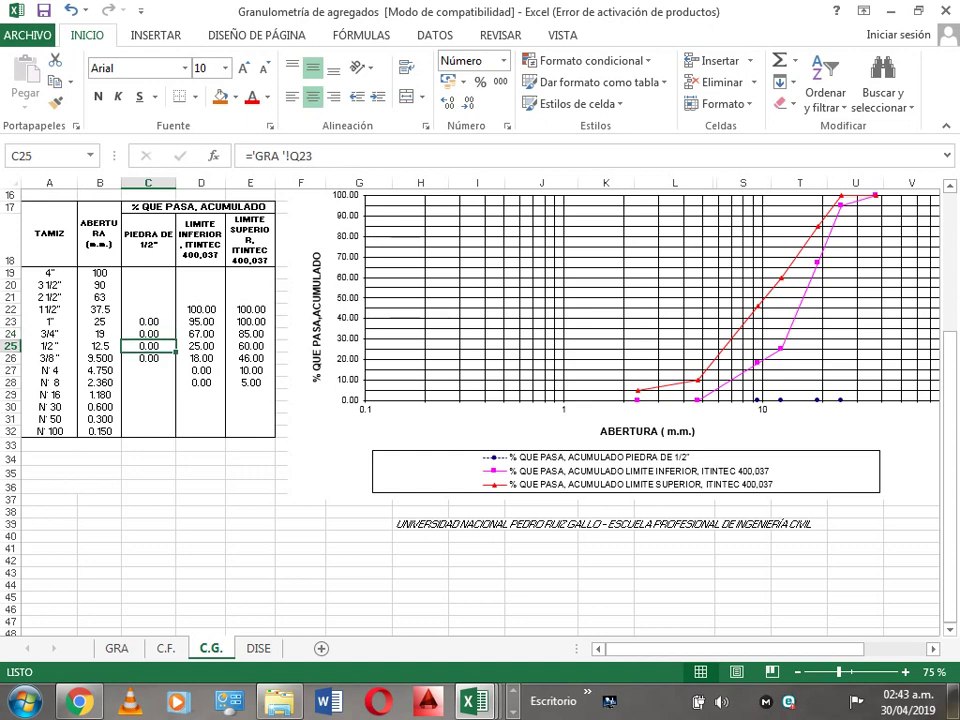
pyautogui.click(148, 334)
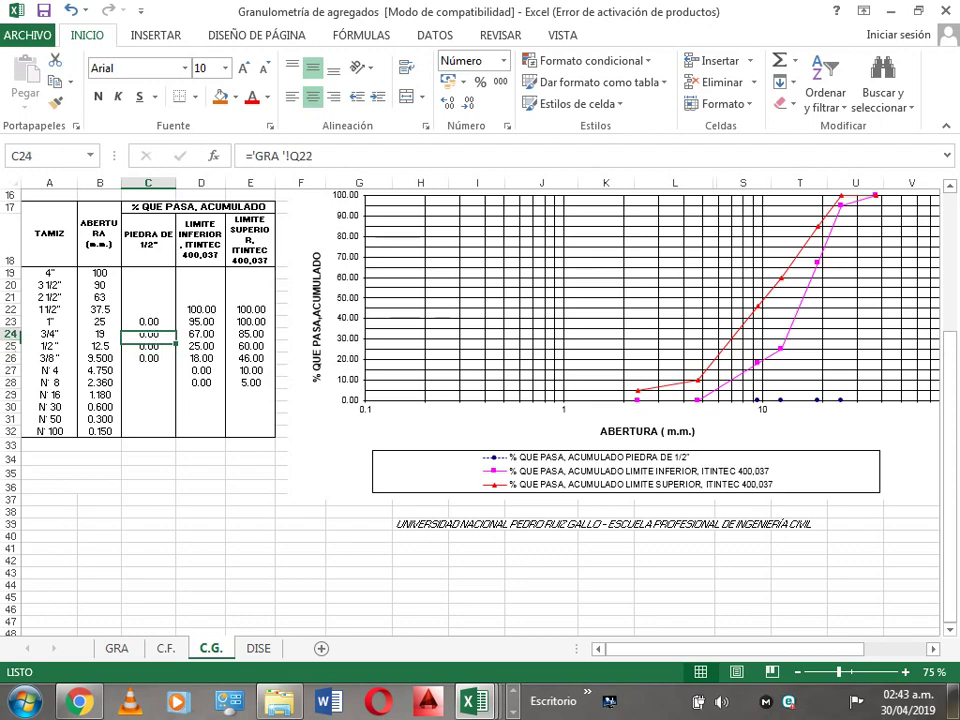
# Link the 3/4" sieve's PIEDRA DE 1/2" cell to 'GRA '!Q22:R22 and fill the formula down to N° 50
pyautogui.write('=')
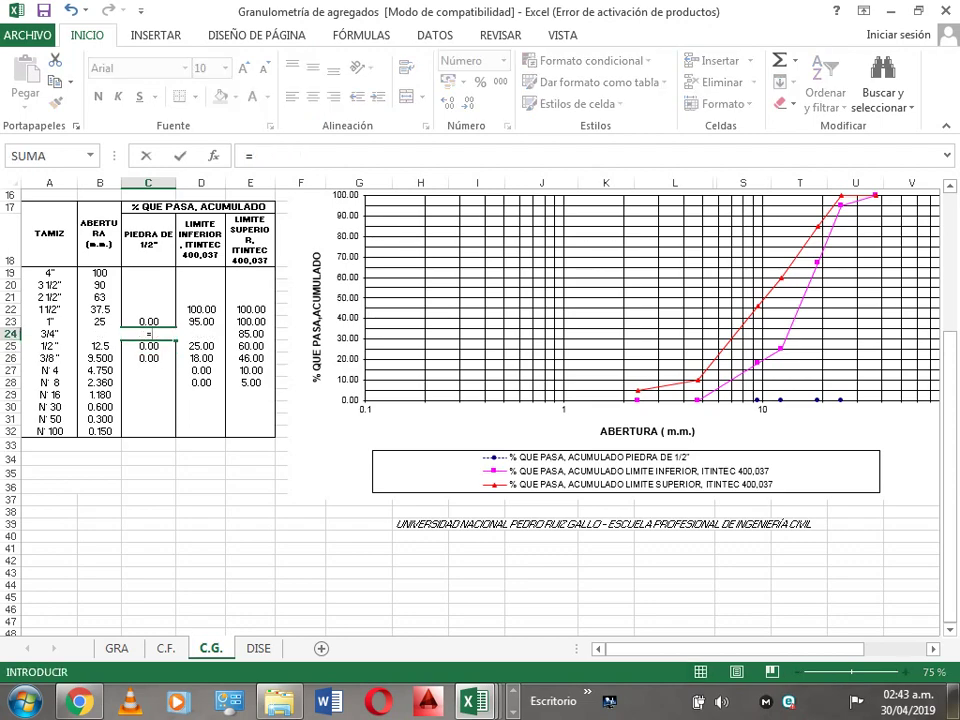
pyautogui.hotkey('ctrl', 'pageup')
pyautogui.hotkey('ctrl', 'pageup')
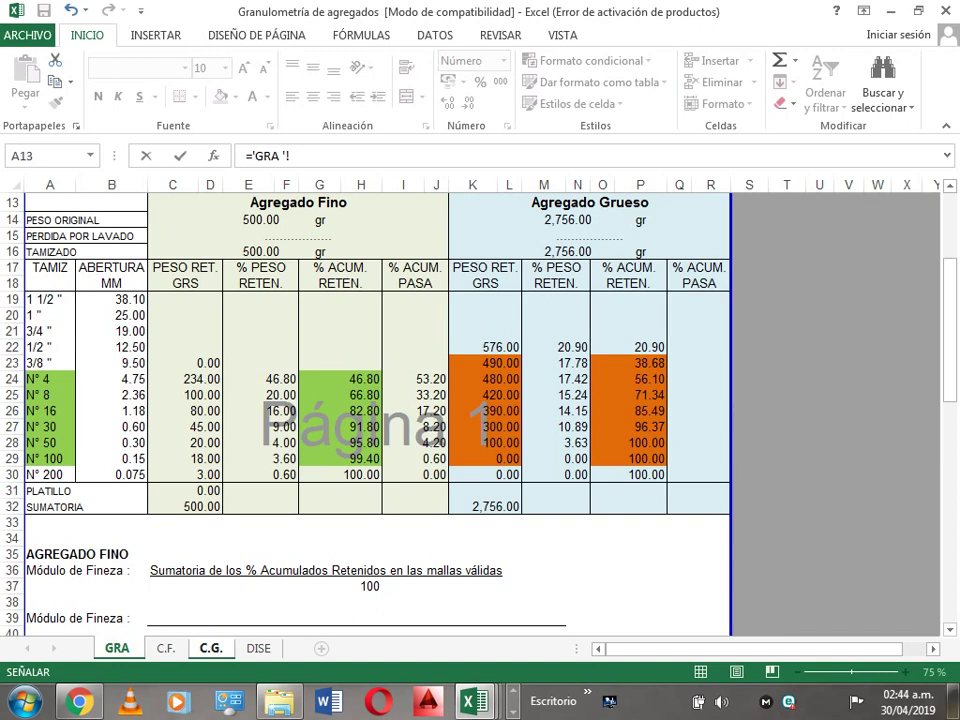
pyautogui.click(699, 346)
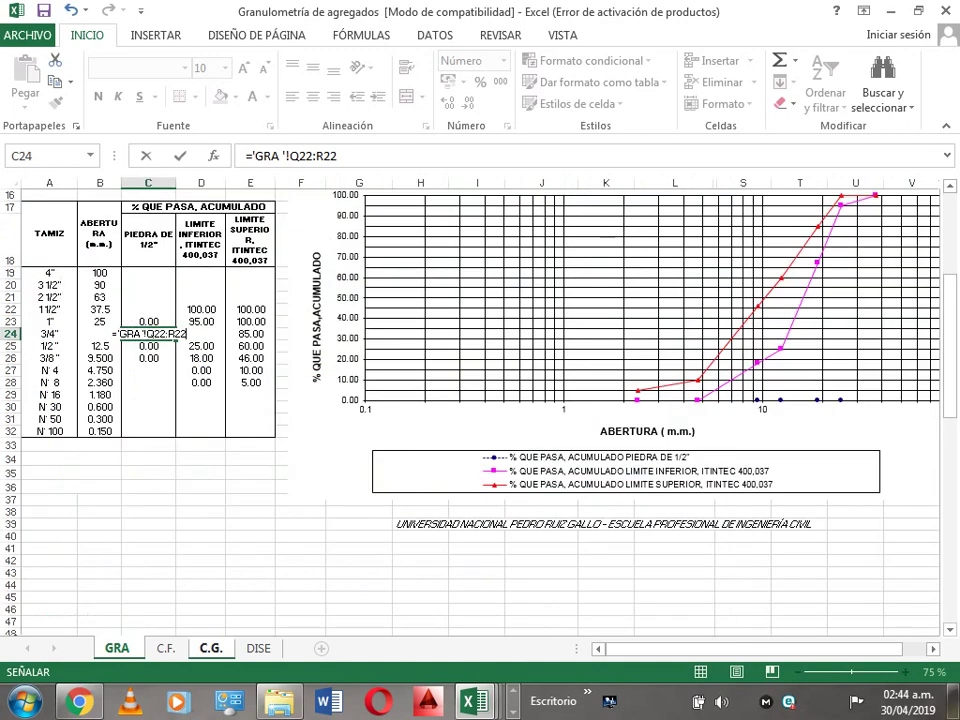
pyautogui.press('Return')
pyautogui.press('Up')
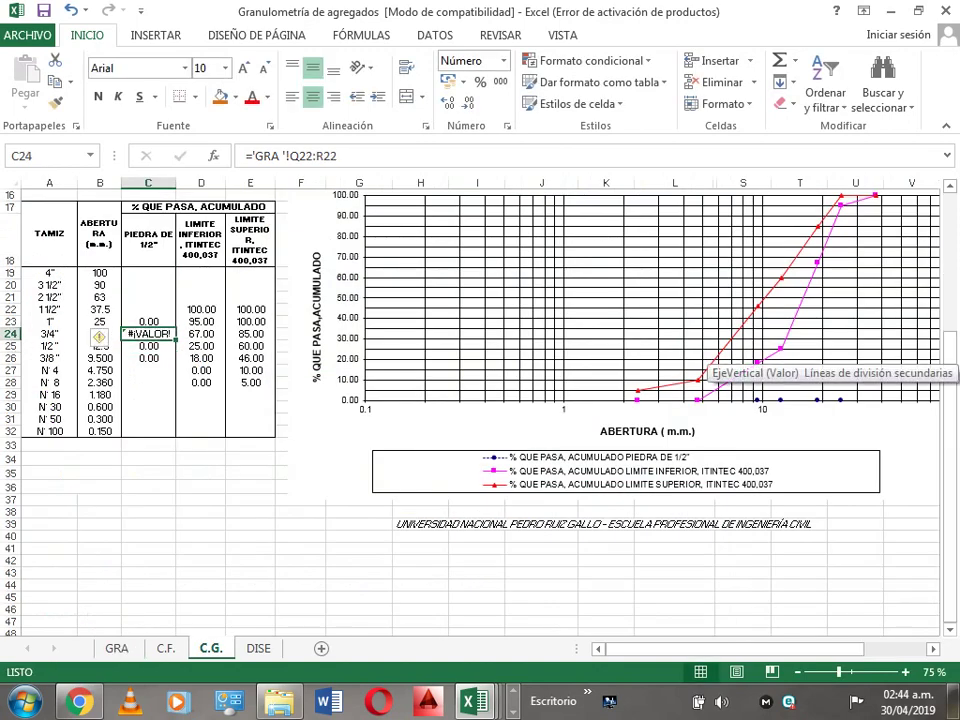
pyautogui.moveTo(176, 340); pyautogui.dragTo(176, 424)
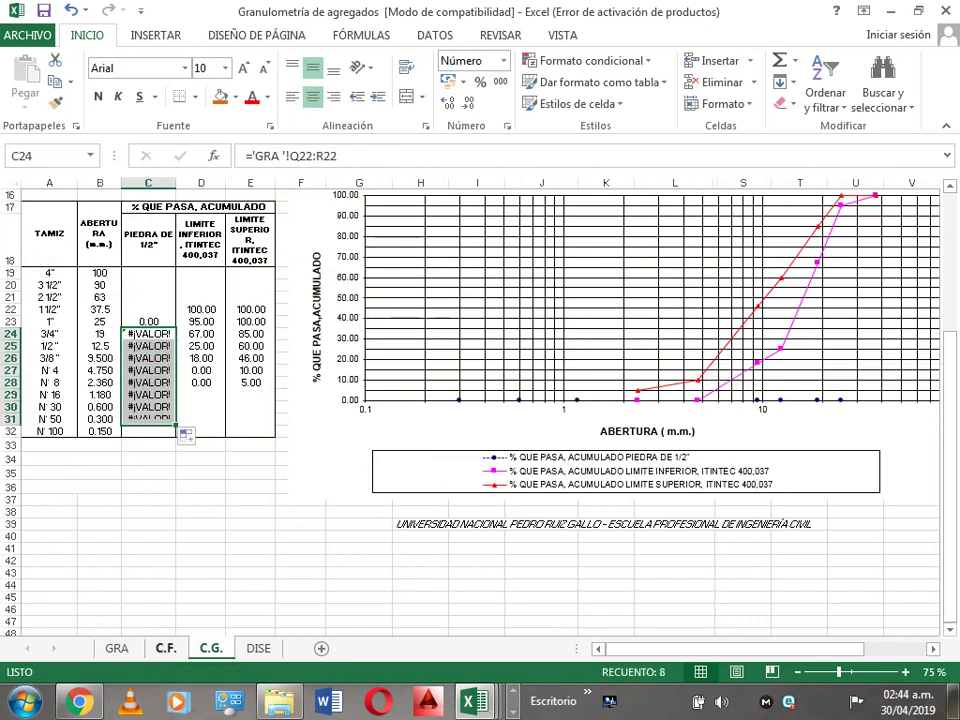
# In the GRA sheet, compute the coarse aggregate's % ACUM. PASA for the 1/2" sieve as =100-O22
pyautogui.hotkey('ctrl', 'pageup')
pyautogui.hotkey('ctrl', 'pageup')
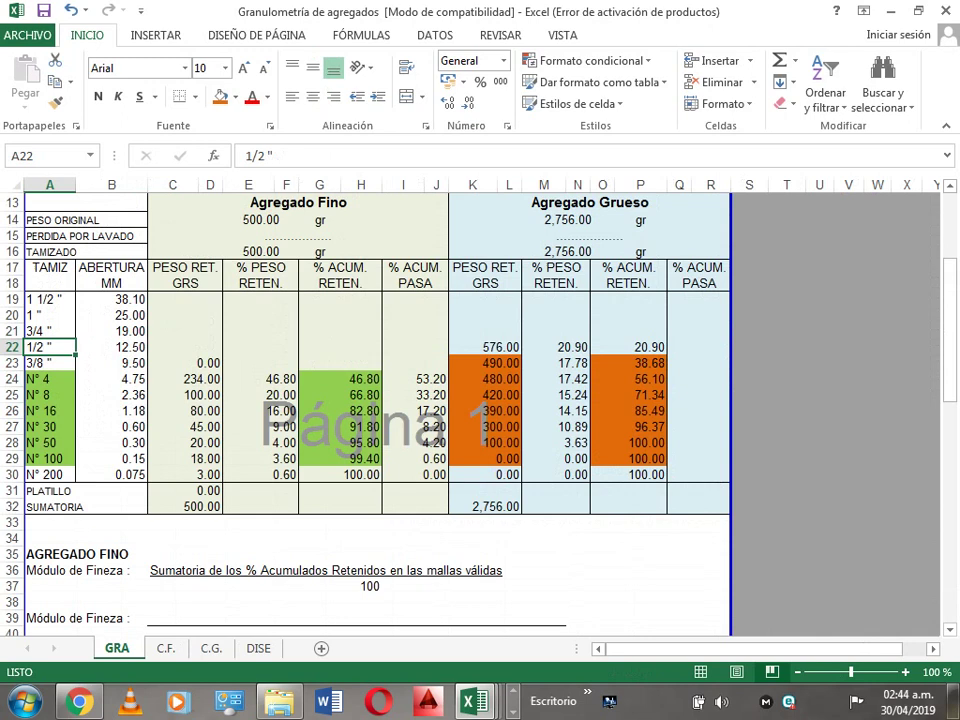
pyautogui.click(698, 346)
pyautogui.write('=')
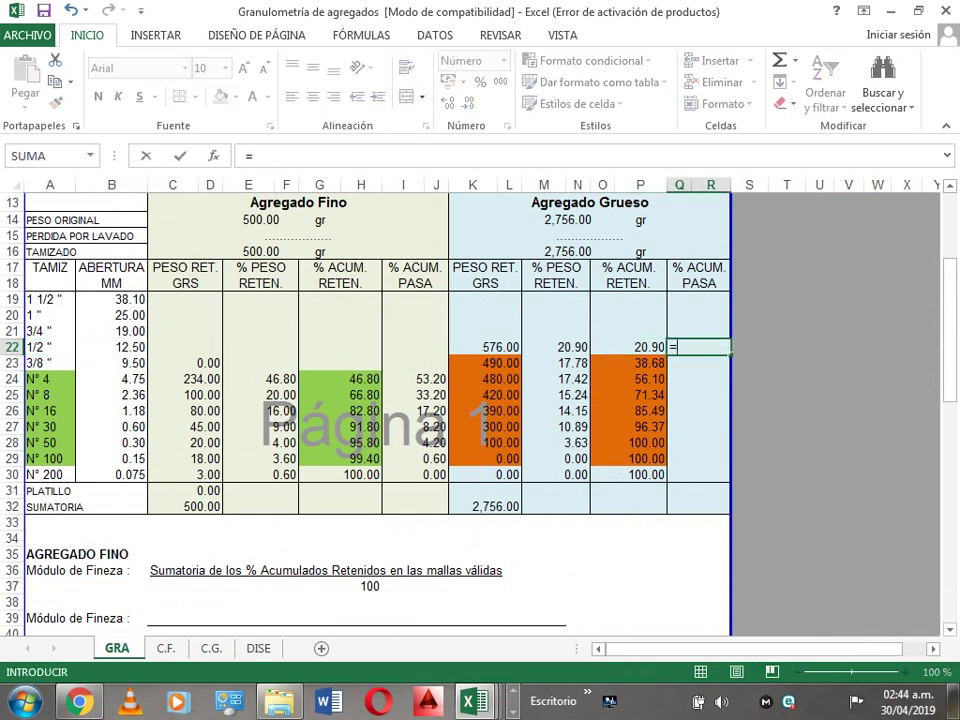
pyautogui.write('100-')
pyautogui.click(628, 346)
pyautogui.press('Return')
pyautogui.click(628, 362)
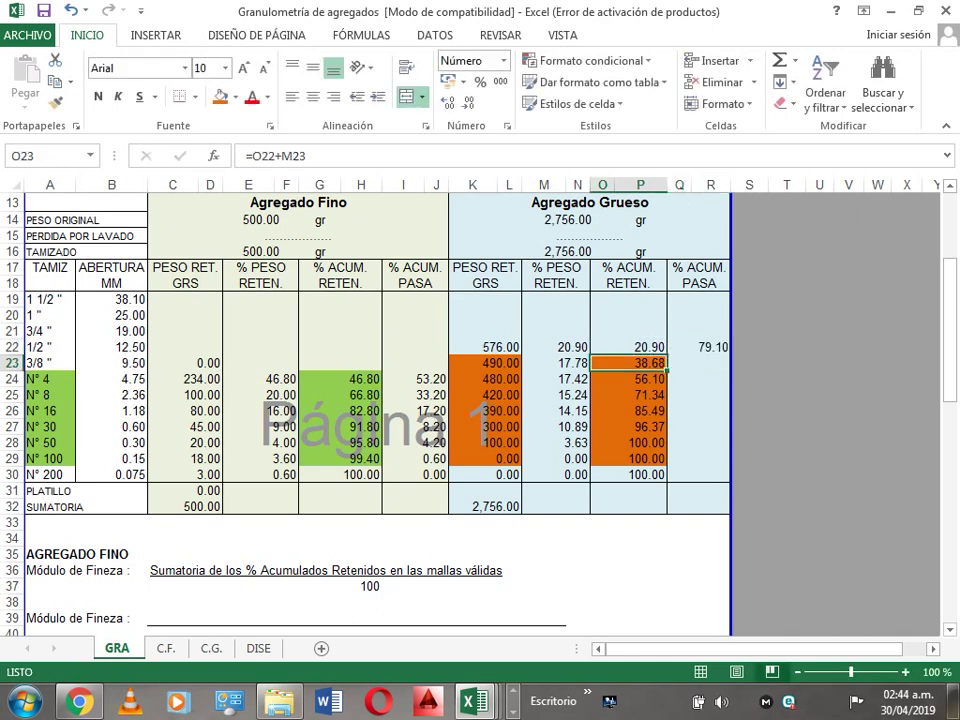
# In the C.G. sheet, check the PIEDRA DE 1/2" formulas and fill the 1" sieve's reference ='GRA '!Q21 down to N° 4
pyautogui.hotkey('ctrl', 'pagedown')
pyautogui.hotkey('ctrl', 'pagedown')
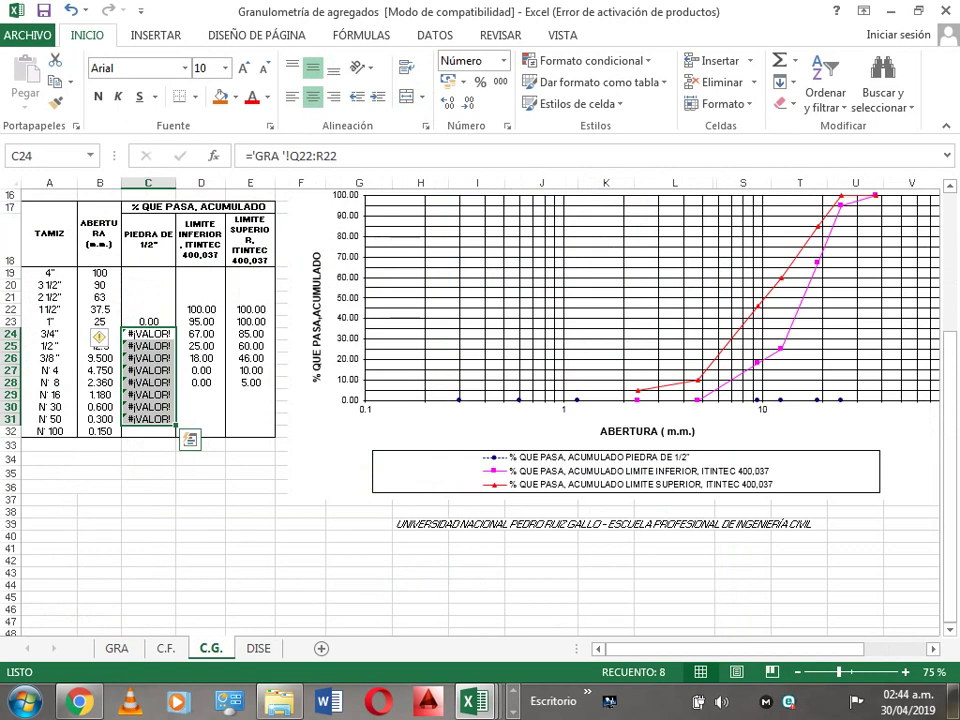
pyautogui.doubleClick(160, 334)
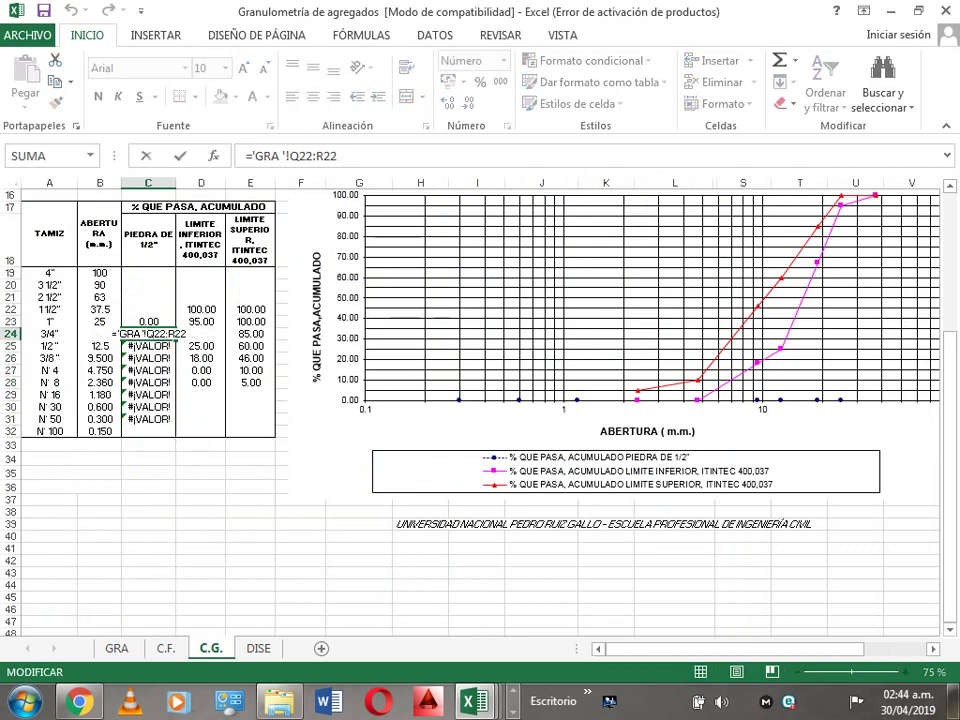
pyautogui.press('Return')
pyautogui.click(148, 334)
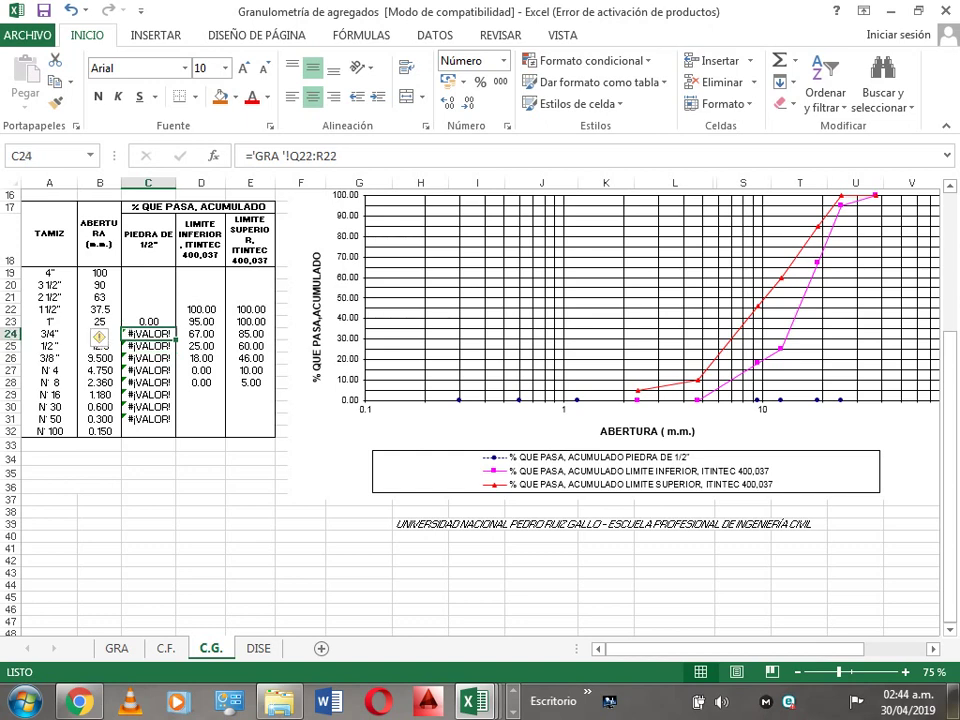
pyautogui.click(148, 346)
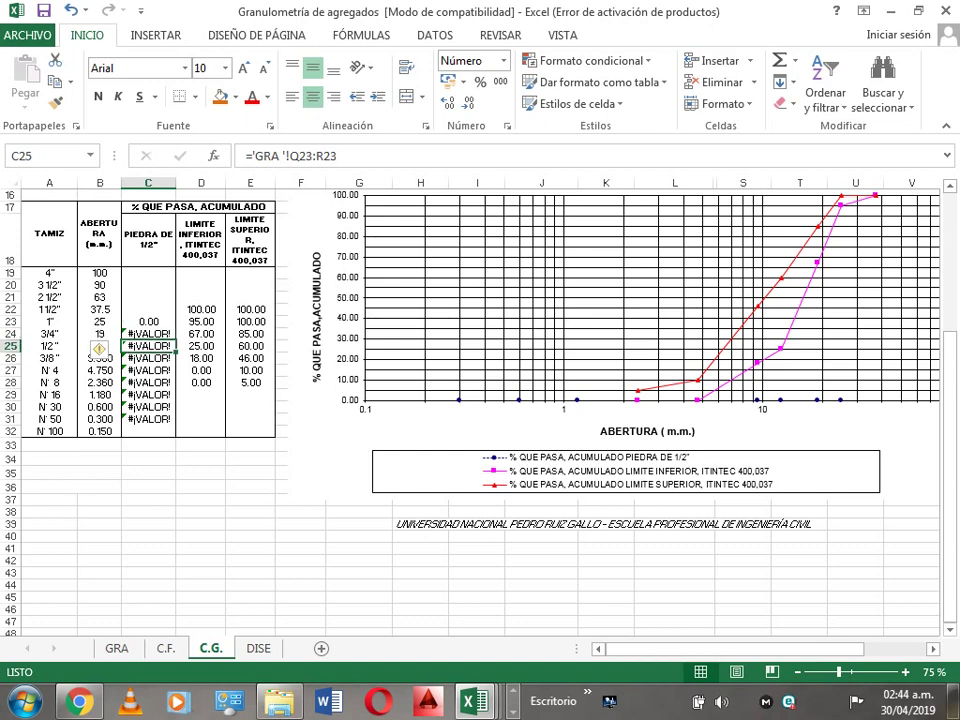
pyautogui.click(148, 322)
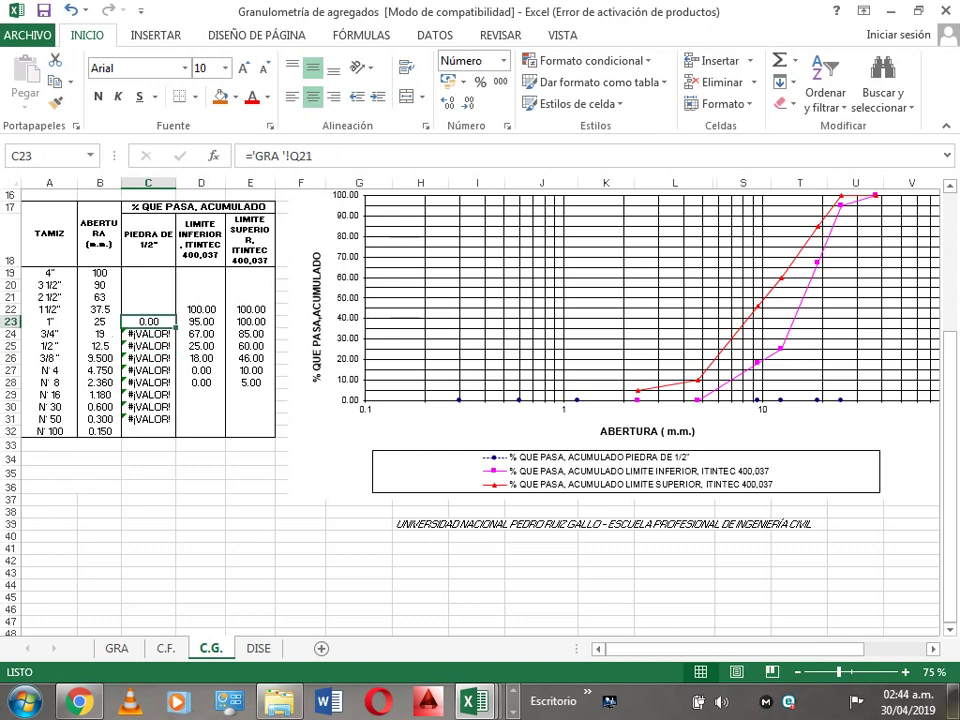
pyautogui.moveTo(175, 328); pyautogui.dragTo(175, 376)
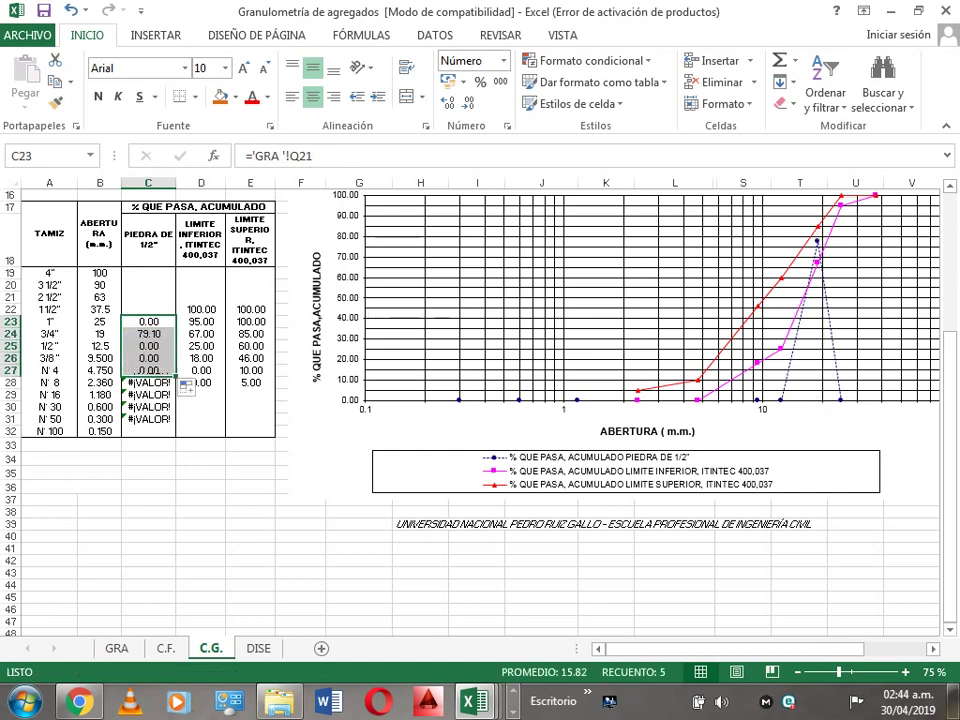
# Clear the PIEDRA DE 1/2" cell for the 1" sieve
pyautogui.click(148, 333)
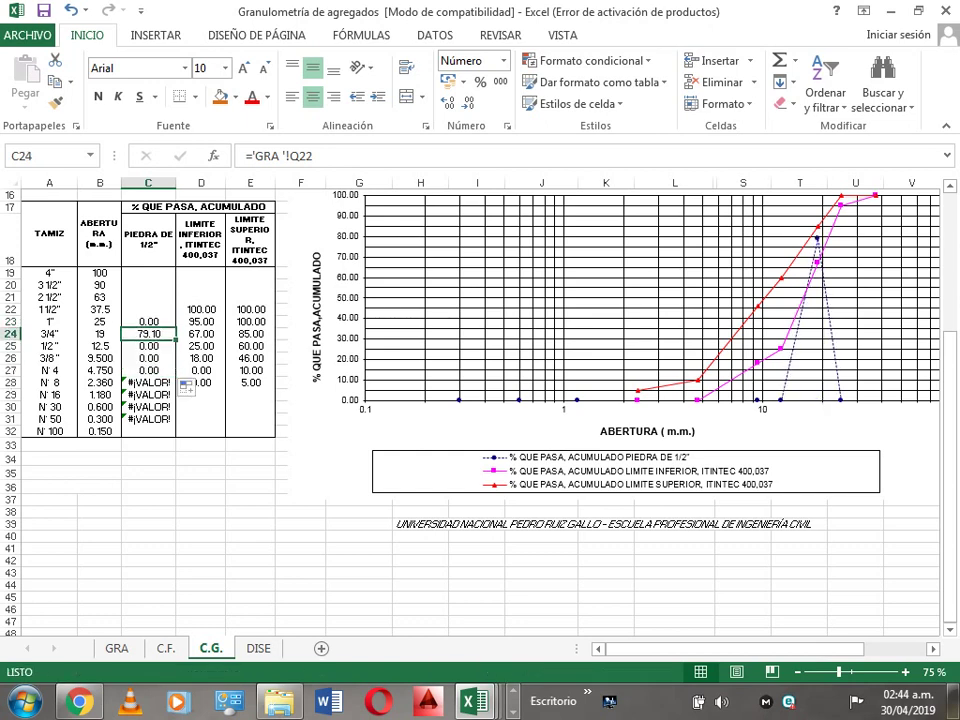
pyautogui.click(148, 321)
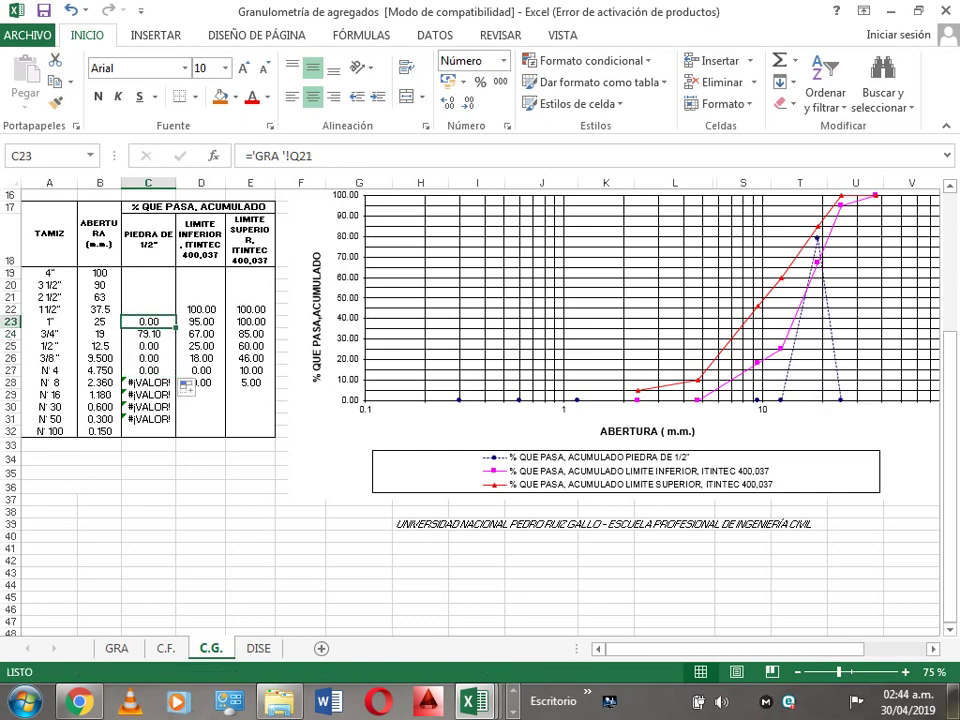
pyautogui.press('Delete')
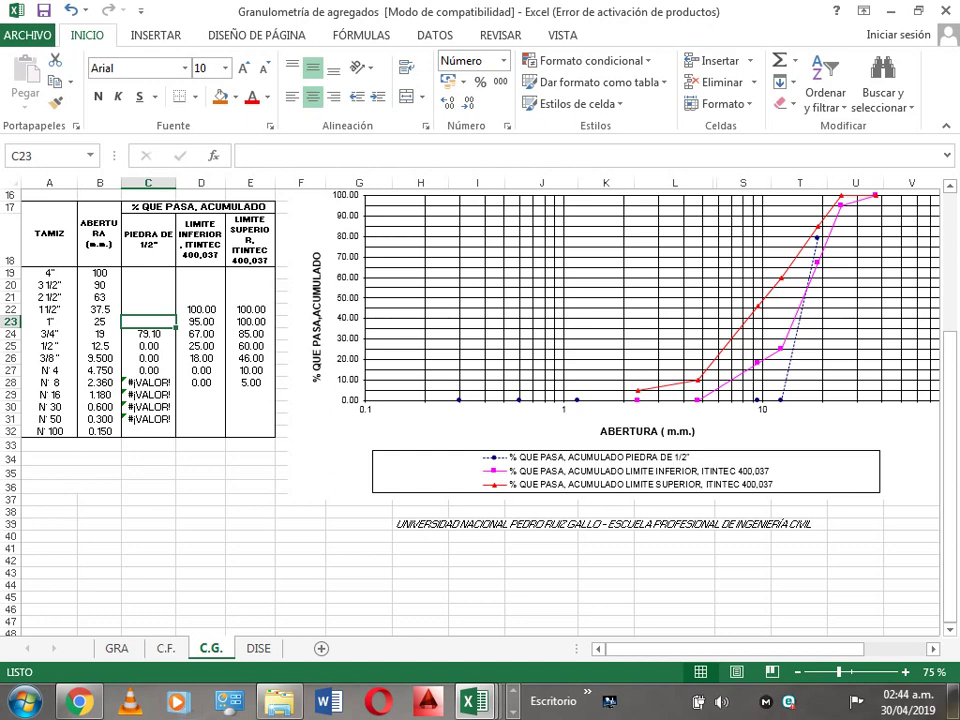
# In the GRA sheet, fill the coarse aggregate's % ACUM. PASA formula from the 1/2" sieve down to N° 4
pyautogui.click(117, 648)
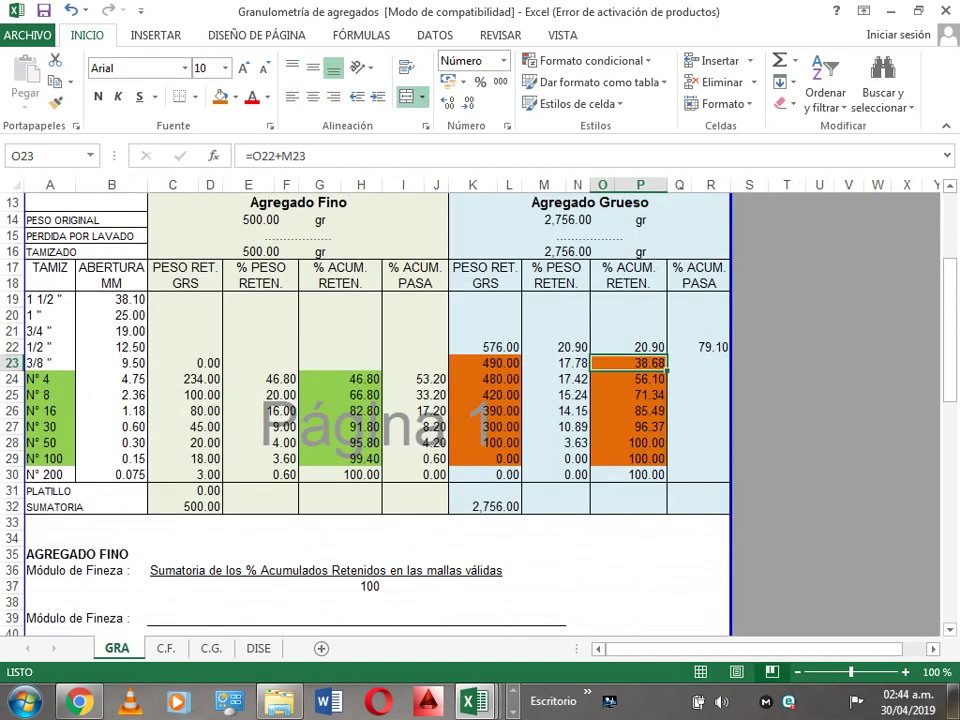
pyautogui.click(699, 346)
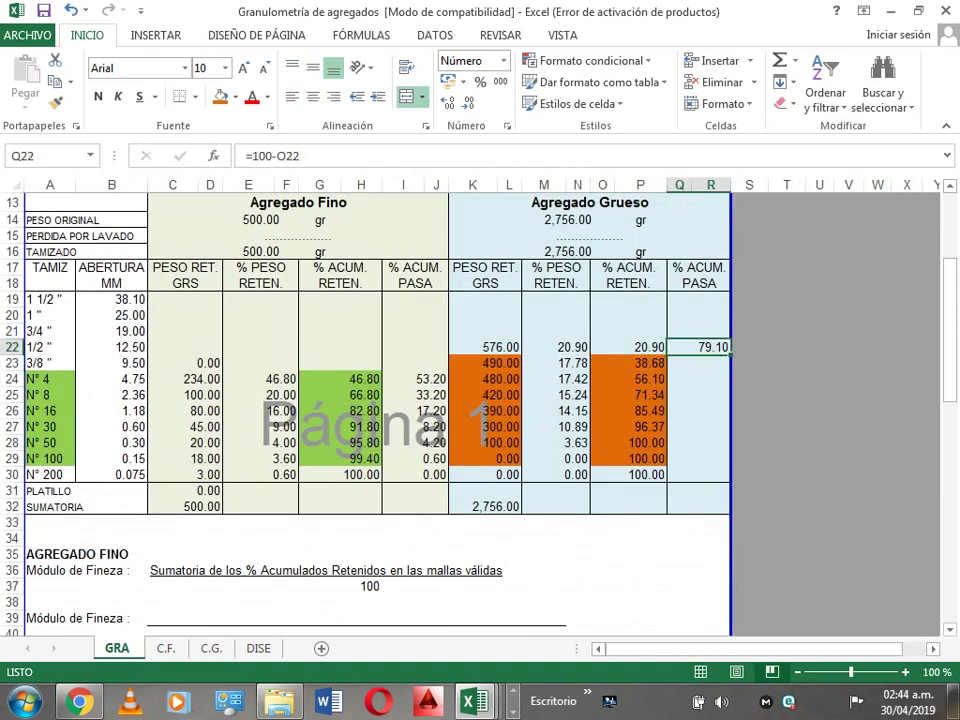
pyautogui.moveTo(730, 354); pyautogui.dragTo(729, 380)
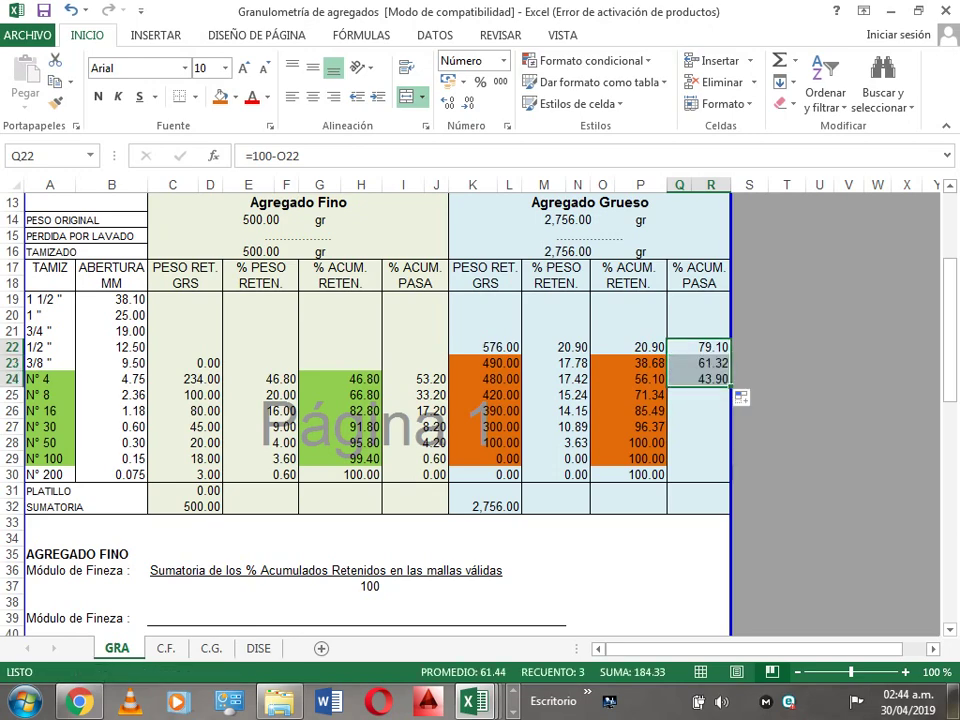
# In the C.G. sheet, change the lower limit column heading to "LIMITE INFERIOR, NTP 400,037"
pyautogui.click(211, 648)
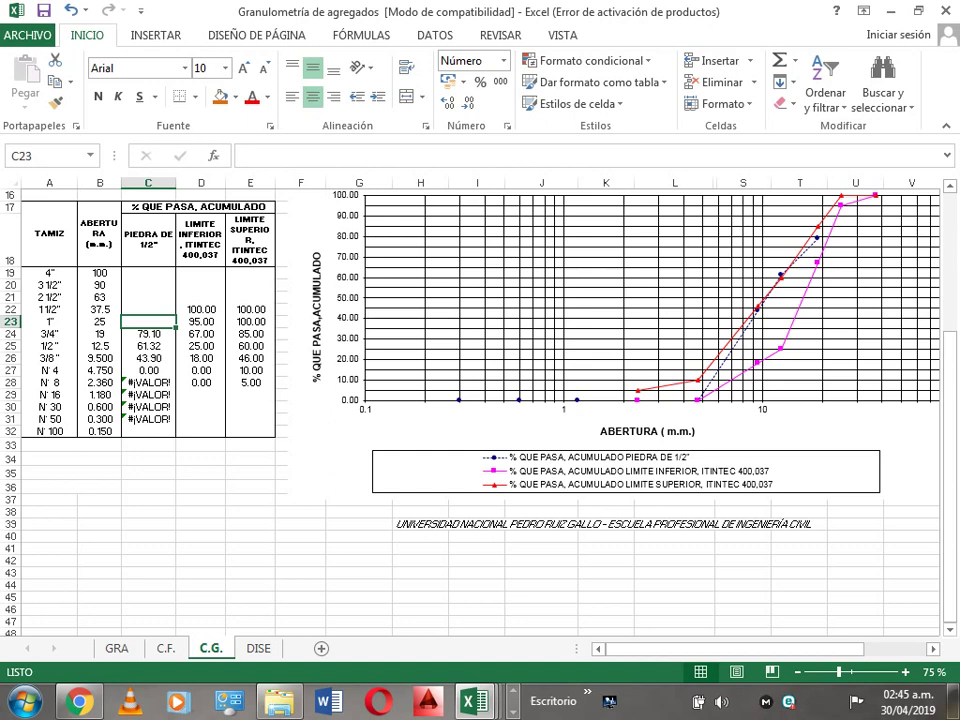
pyautogui.click(201, 240)
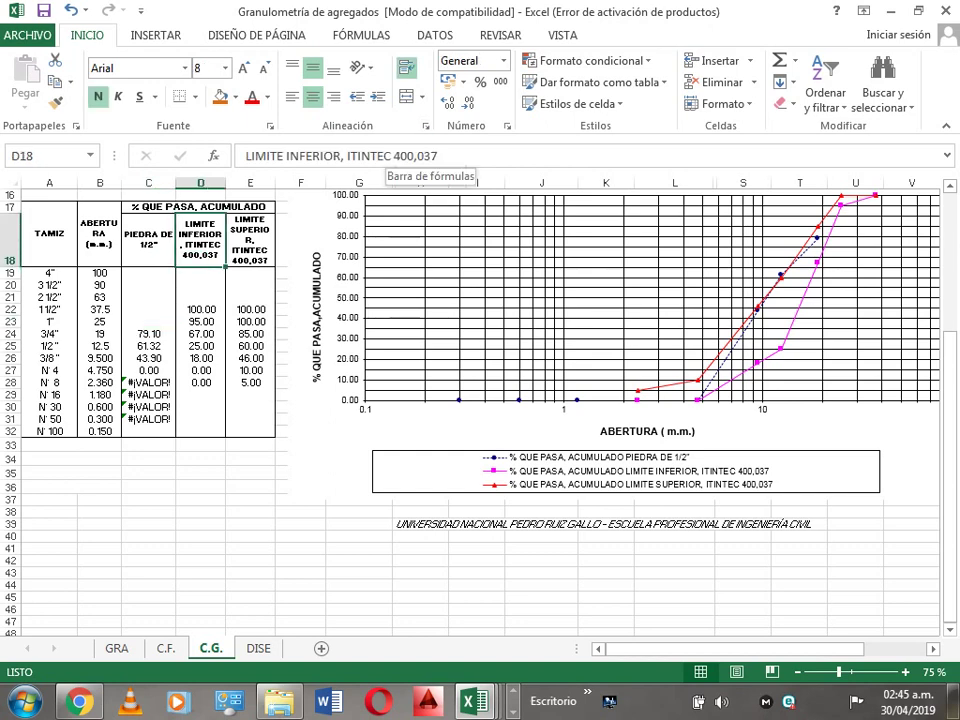
pyautogui.click(386, 156)
pyautogui.press('BackSpace')
pyautogui.press('BackSpace')
pyautogui.press('BackSpace')
pyautogui.press('BackSpace')
pyautogui.press('BackSpace')
pyautogui.press('BackSpace')
pyautogui.press('BackSpace')
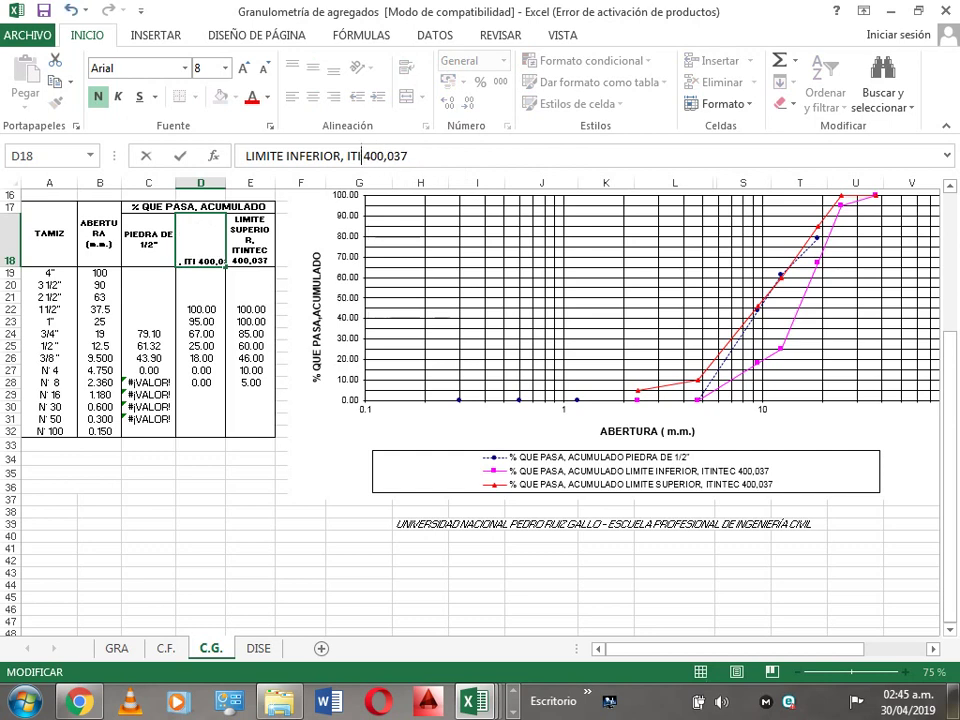
pyautogui.write('NTP')
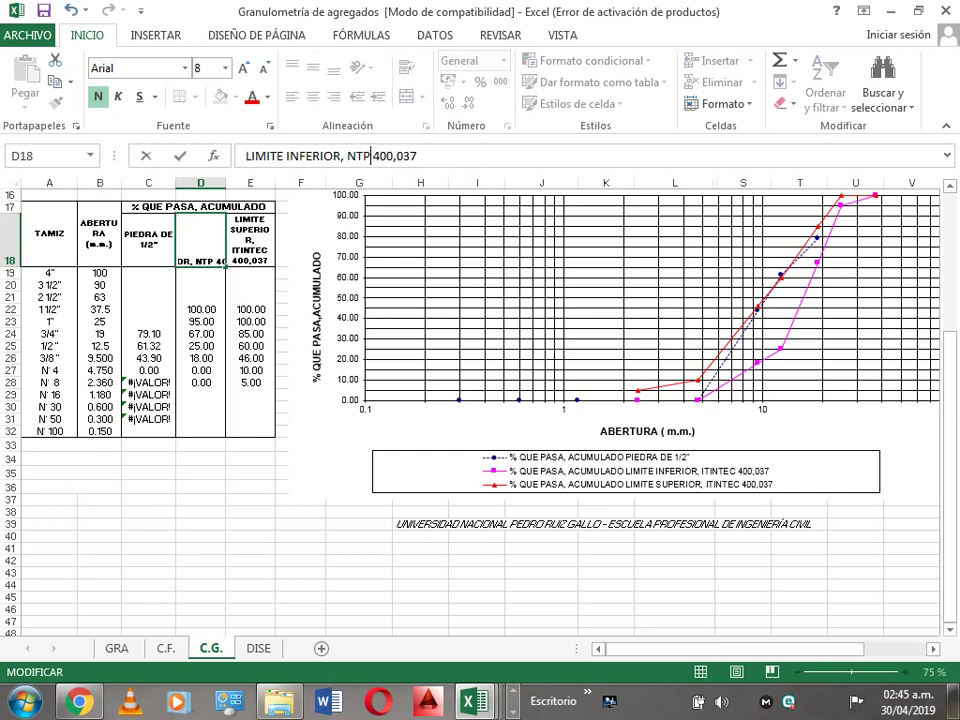
pyautogui.press('Return')
pyautogui.press('Up')
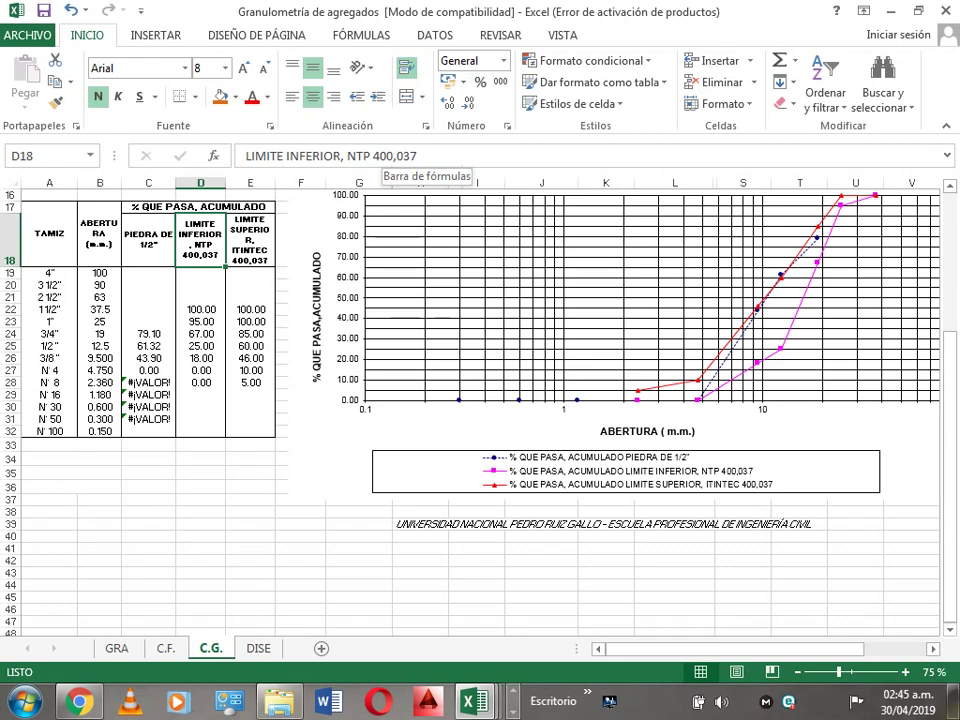
# Examine the coarse aggregate's granulometric curve together with its sheet heading and chart title
pyautogui.press('Up')
pyautogui.press('Up')
pyautogui.press('Up')
pyautogui.press('Up')
pyautogui.press('Up')
pyautogui.press('Up')
pyautogui.press('Up')
pyautogui.press('Up')
pyautogui.press('Up')
pyautogui.press('Up')
pyautogui.press('Up')
pyautogui.press('Up')
pyautogui.press('Up')
pyautogui.press('Up')
pyautogui.press('Up')
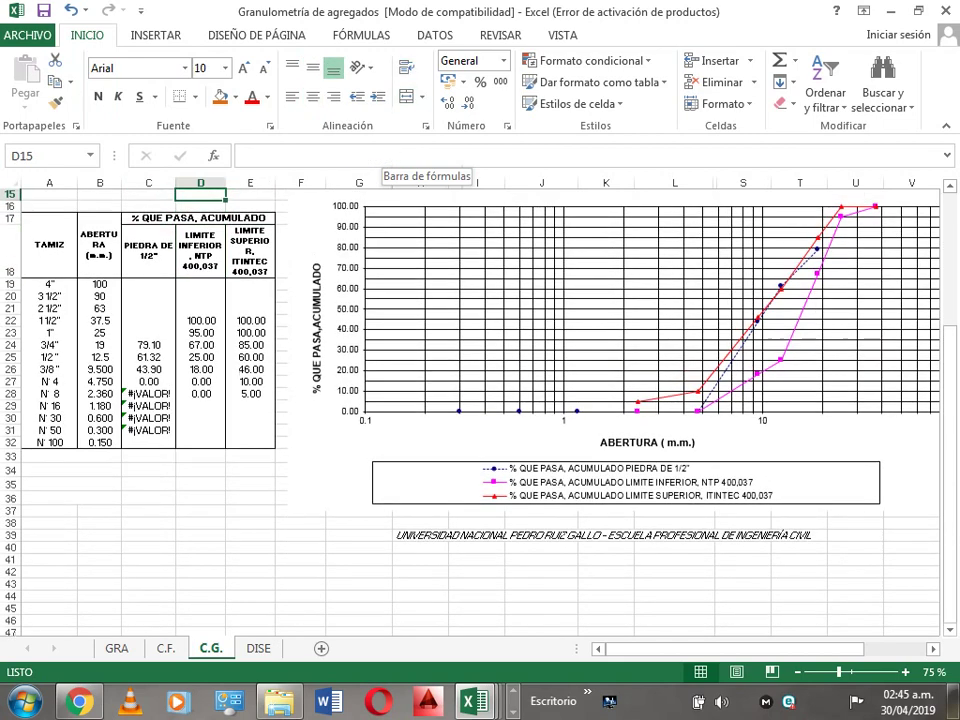
pyautogui.press('Down')
pyautogui.press('Down')
pyautogui.press('Down')
pyautogui.press('Down')
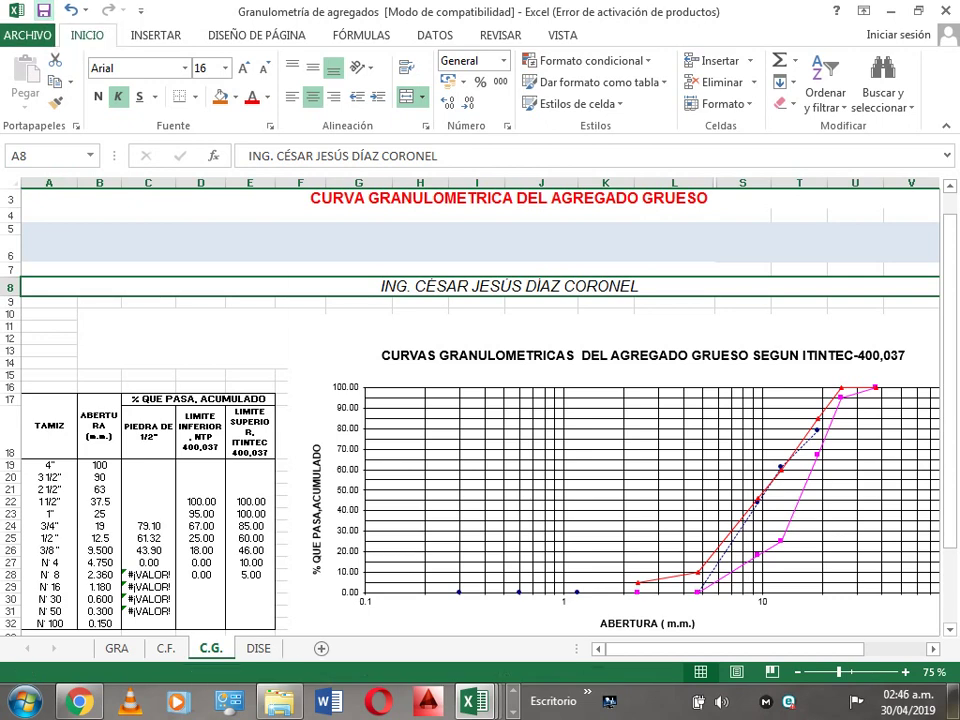
# Save the workbook in its Excel 97-2003 format, accepting the minor fidelity loss
pyautogui.hotkey('ctrl', 'g')
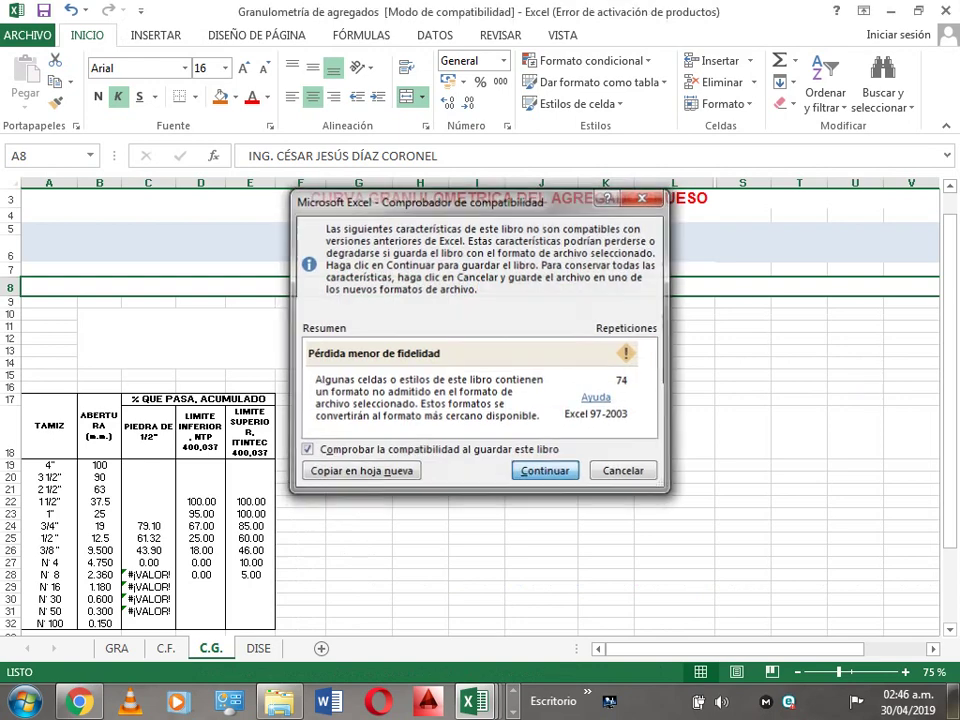
pyautogui.press('Return')
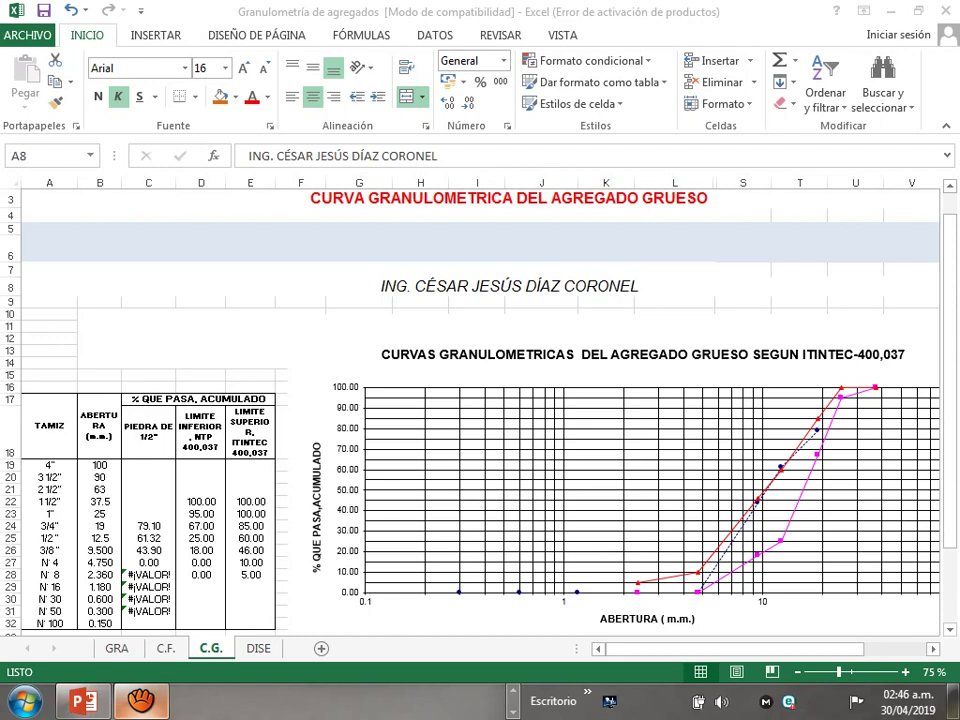
pyautogui.hotkey('alt', 'Tab')
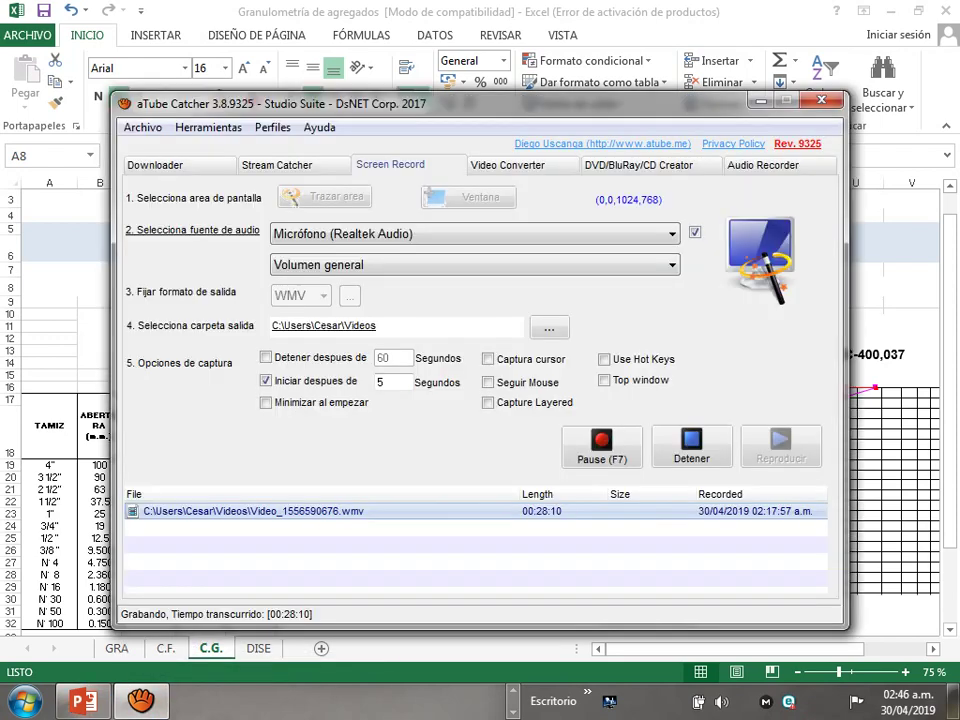